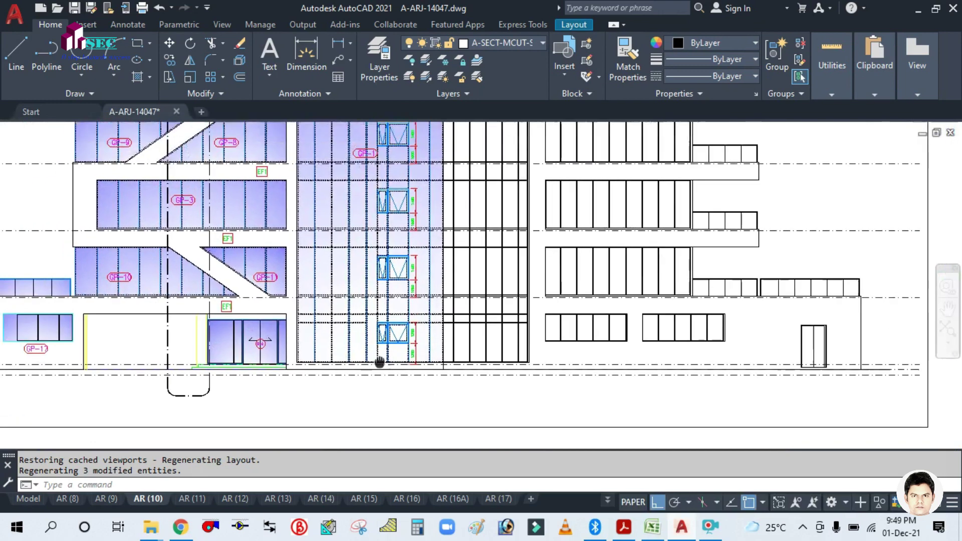
- Examine the lower floor level marks on the AR (10) building elevation, from the ground floor up to the third floor
{"action": "scroll", "coordinate": [312, 275], "scroll_direction": "up", "scroll_amount": 5}
{"action": "scroll", "coordinate": [369, 217], "scroll_direction": "down", "scroll_amount": 4}
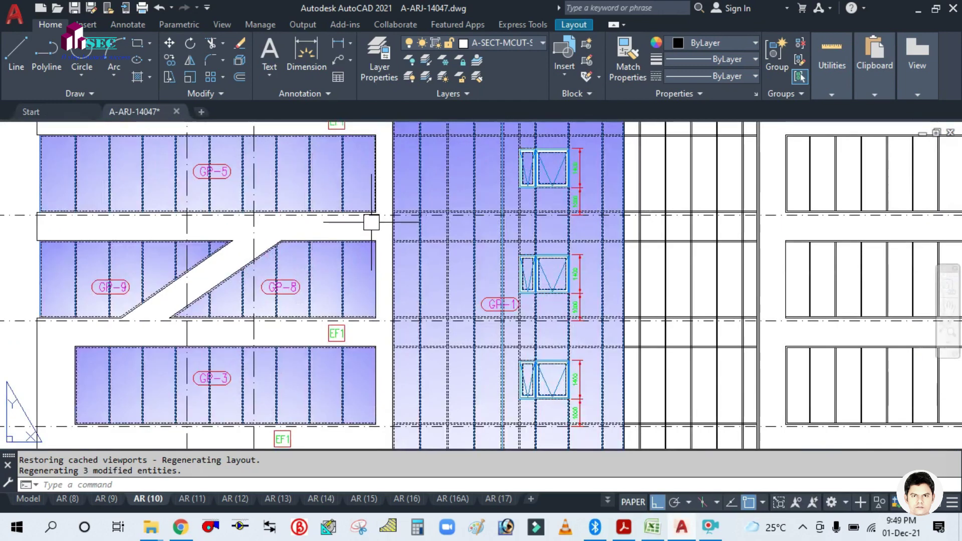
{"action": "scroll", "coordinate": [126, 373], "scroll_direction": "up", "scroll_amount": 5}
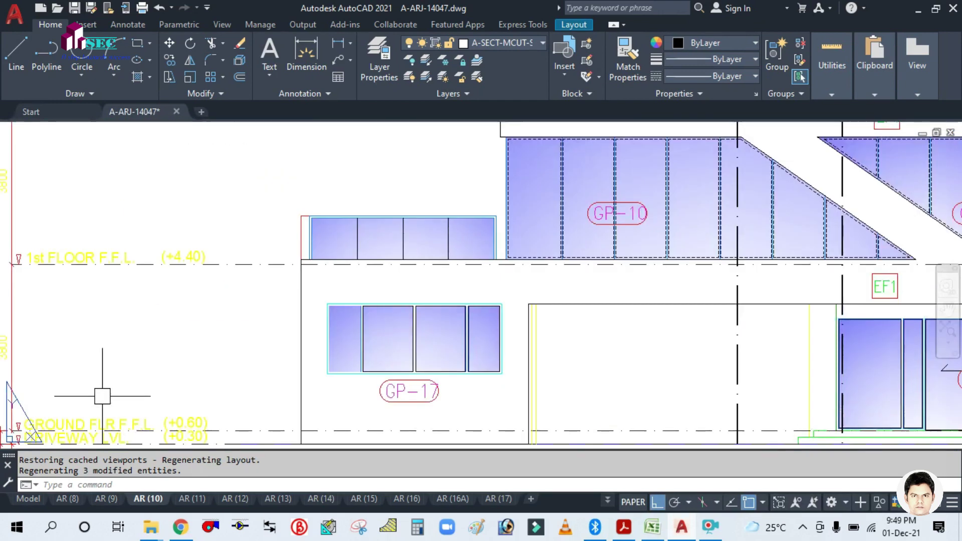
{"action": "left_click_drag", "start_coordinate": [279, 279], "coordinate": [284, 365]}
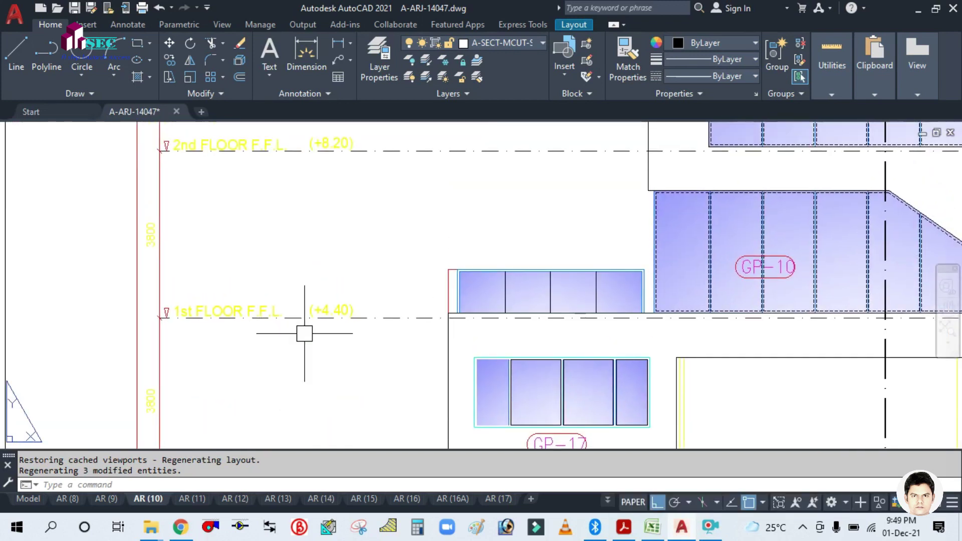
{"action": "scroll", "coordinate": [303, 331], "scroll_direction": "down", "scroll_amount": 3}
{"action": "scroll", "coordinate": [275, 255], "scroll_direction": "up", "scroll_amount": 3}
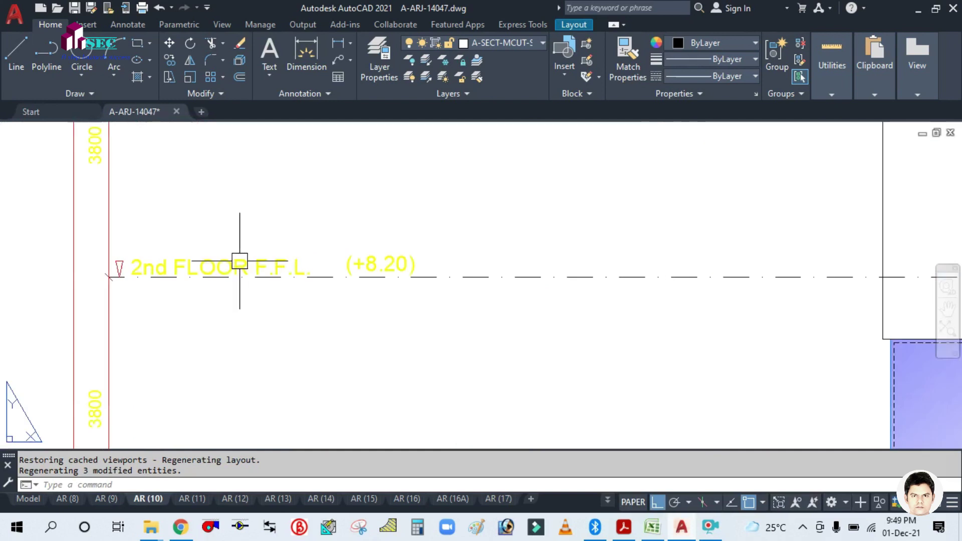
{"action": "left_click_drag", "start_coordinate": [332, 224], "coordinate": [300, 332]}
{"action": "scroll", "coordinate": [290, 339], "scroll_direction": "down", "scroll_amount": 3}
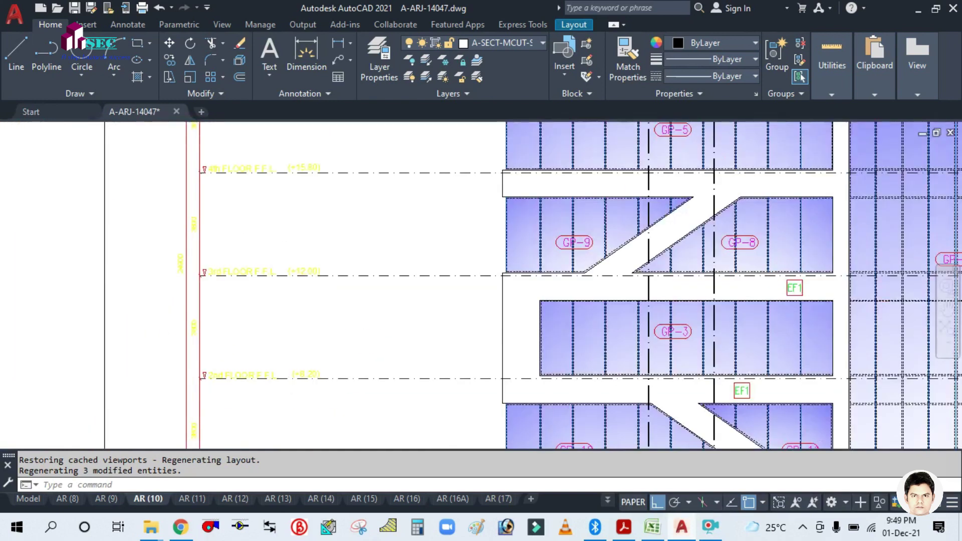
{"action": "scroll", "coordinate": [265, 261], "scroll_direction": "up", "scroll_amount": 3}
{"action": "left_click_drag", "start_coordinate": [317, 192], "coordinate": [272, 344]}
{"action": "scroll", "coordinate": [272, 321], "scroll_direction": "down", "scroll_amount": 4}
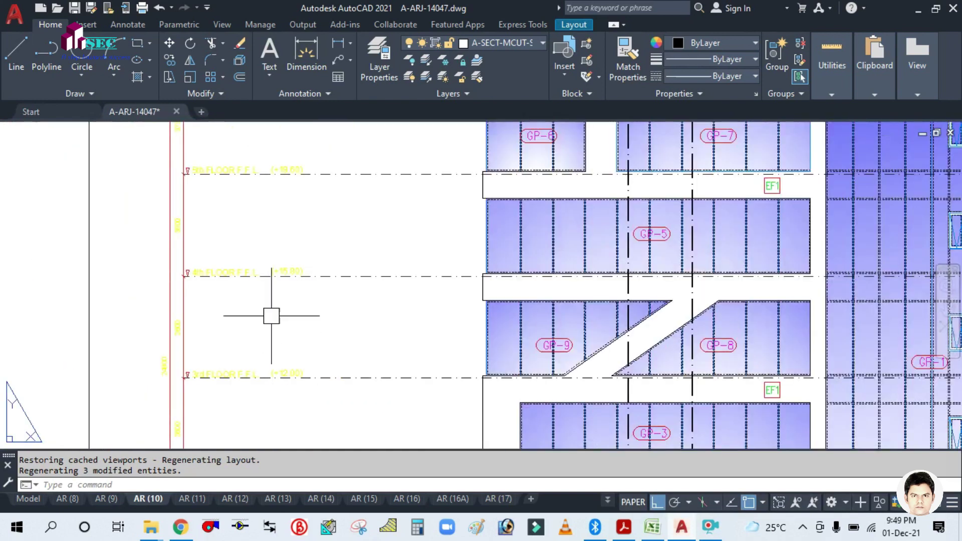
- Examine the upper level marks on the elevation, from the fourth floor to the lift slab, and the elevation as a whole
{"action": "scroll", "coordinate": [220, 248], "scroll_direction": "up", "scroll_amount": 2}
{"action": "scroll", "coordinate": [220, 248], "scroll_direction": "up", "scroll_amount": 2}
{"action": "scroll", "coordinate": [206, 279], "scroll_direction": "down", "scroll_amount": 2}
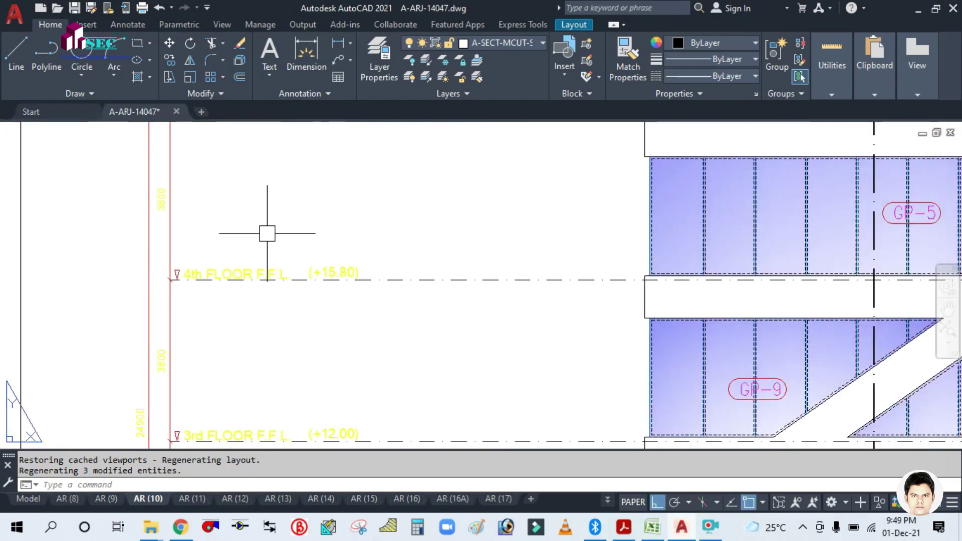
{"action": "left_click_drag", "start_coordinate": [267, 231], "coordinate": [249, 343]}
{"action": "left_click_drag", "start_coordinate": [279, 191], "coordinate": [232, 348]}
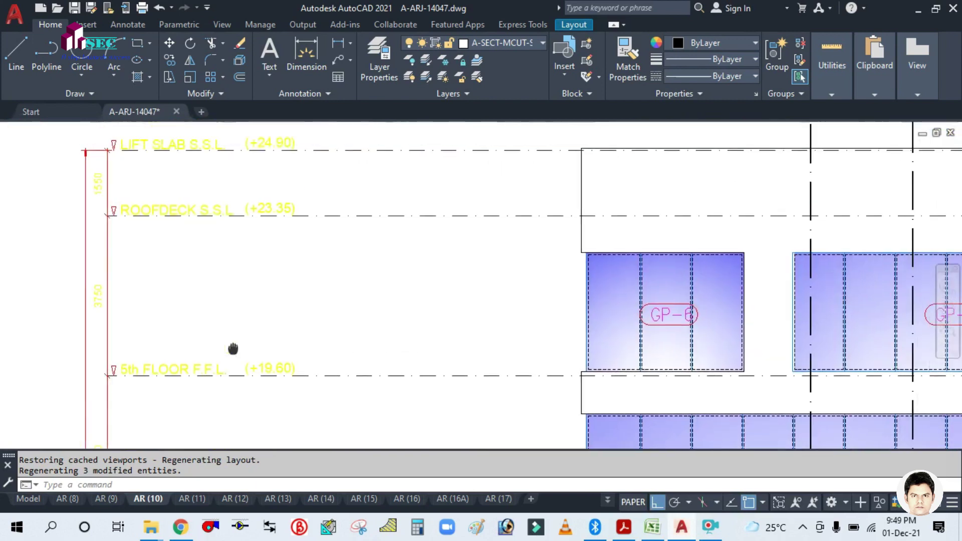
{"action": "scroll", "coordinate": [232, 331], "scroll_direction": "down", "scroll_amount": 2}
{"action": "scroll", "coordinate": [220, 256], "scroll_direction": "up", "scroll_amount": 5}
{"action": "left_click_drag", "start_coordinate": [217, 232], "coordinate": [205, 307]}
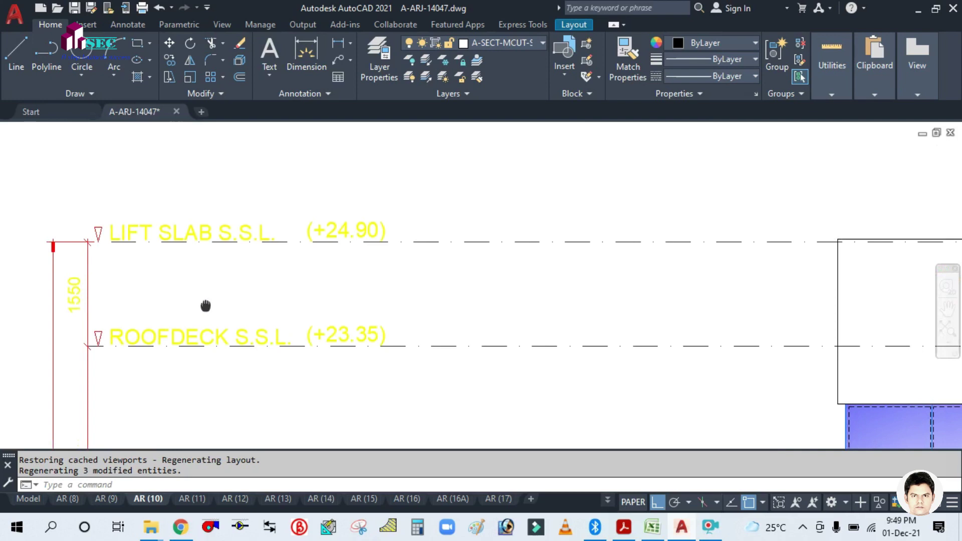
{"action": "scroll", "coordinate": [252, 235], "scroll_direction": "down", "scroll_amount": 6}
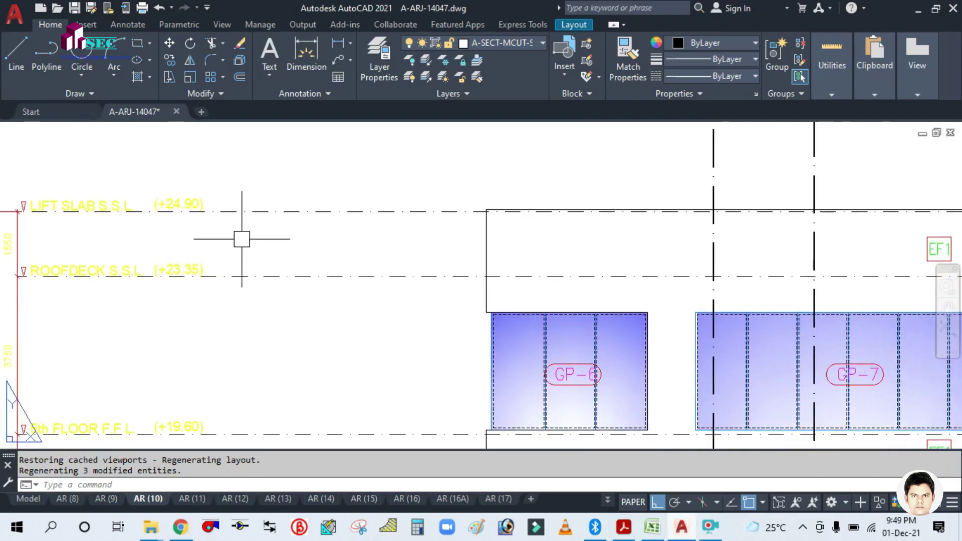
{"action": "scroll", "coordinate": [319, 261], "scroll_direction": "down", "scroll_amount": 4}
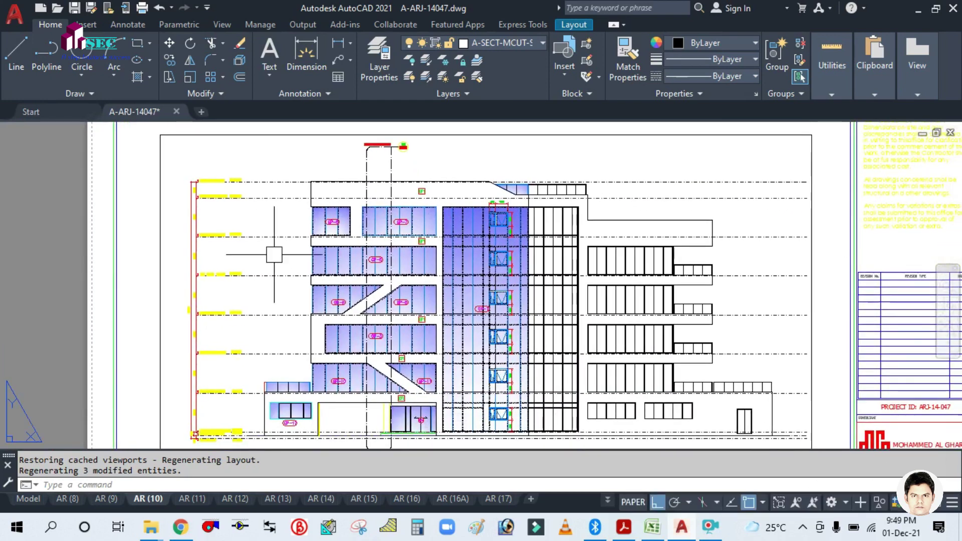
{"action": "left_click_drag", "start_coordinate": [279, 337], "coordinate": [269, 281]}
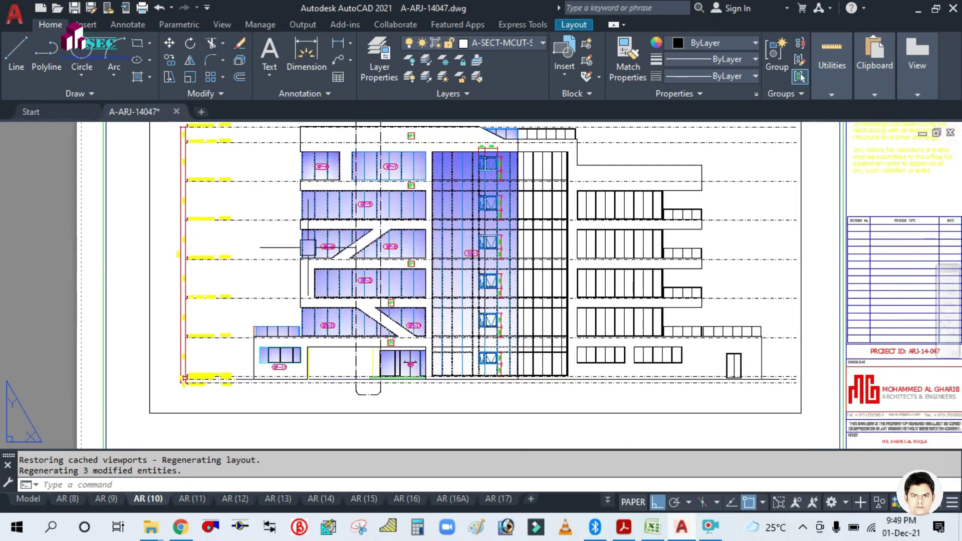
- Switch to Excel and review the Water Tank sheet from the office rows to the tank sizing rows
{"action": "left_click", "coordinate": [652, 528]}
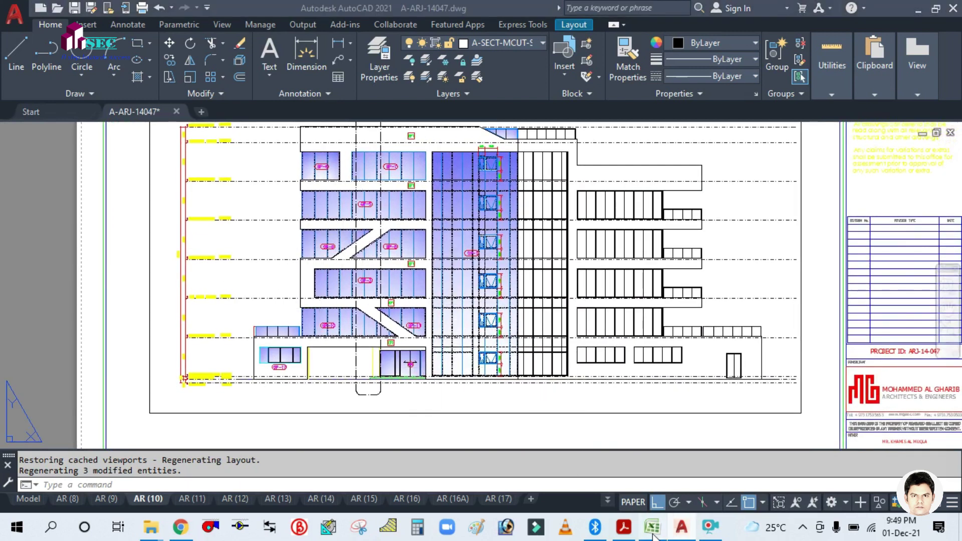
{"action": "scroll", "coordinate": [280, 295], "scroll_direction": "down", "scroll_amount": 8}
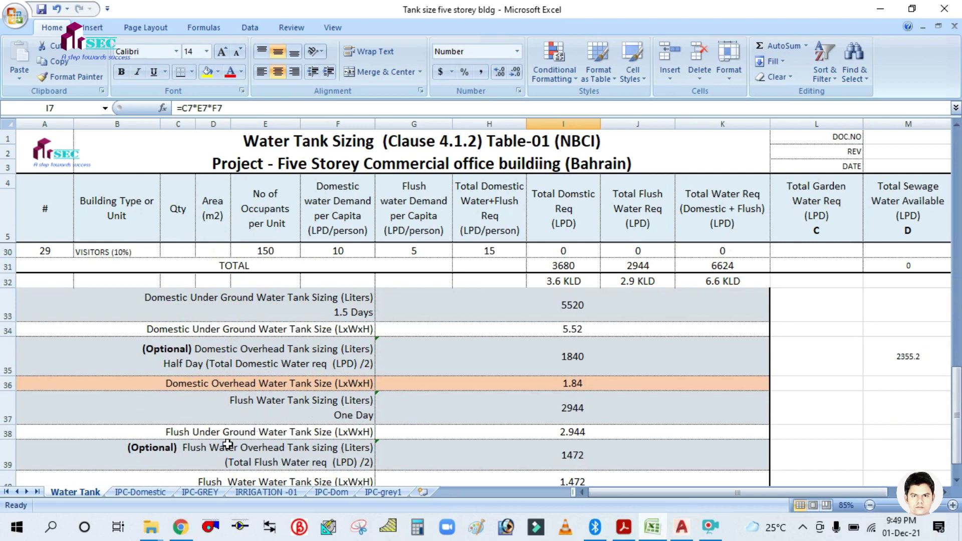
{"action": "scroll", "coordinate": [228, 443], "scroll_direction": "down", "scroll_amount": 1}
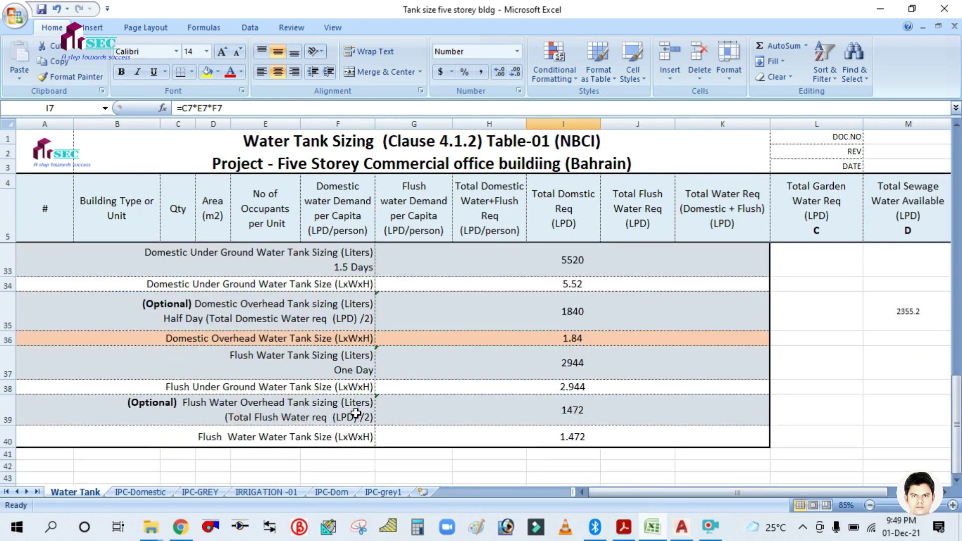
{"action": "scroll", "coordinate": [355, 414], "scroll_direction": "up", "scroll_amount": 9}
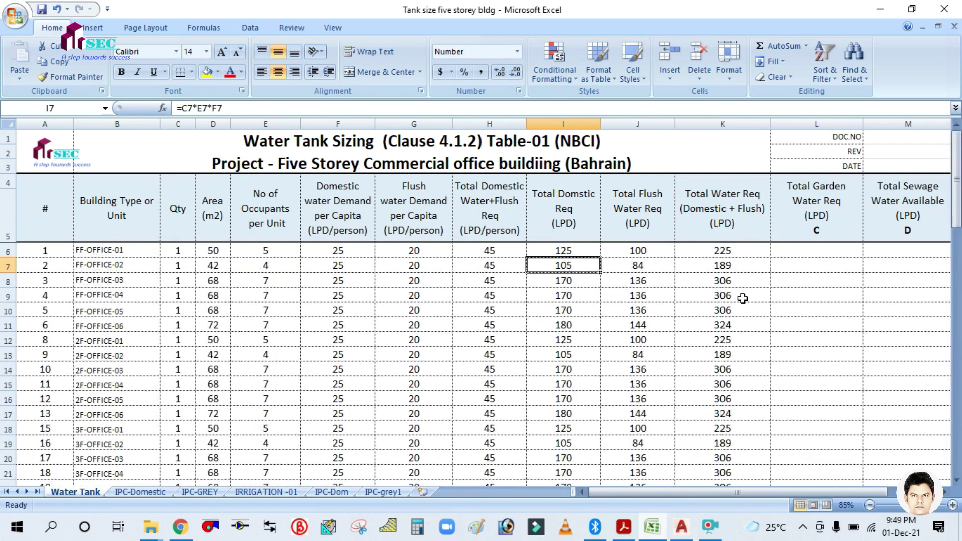
{"action": "scroll", "coordinate": [386, 318], "scroll_direction": "down", "scroll_amount": 1}
{"action": "scroll", "coordinate": [381, 322], "scroll_direction": "up", "scroll_amount": 1}
- Clear the Qty and Area values in C7:D29, from FF-OFFICE-02 through 4F-OFFICE-06
{"action": "left_click_drag", "start_coordinate": [177, 268], "coordinate": [215, 396]}
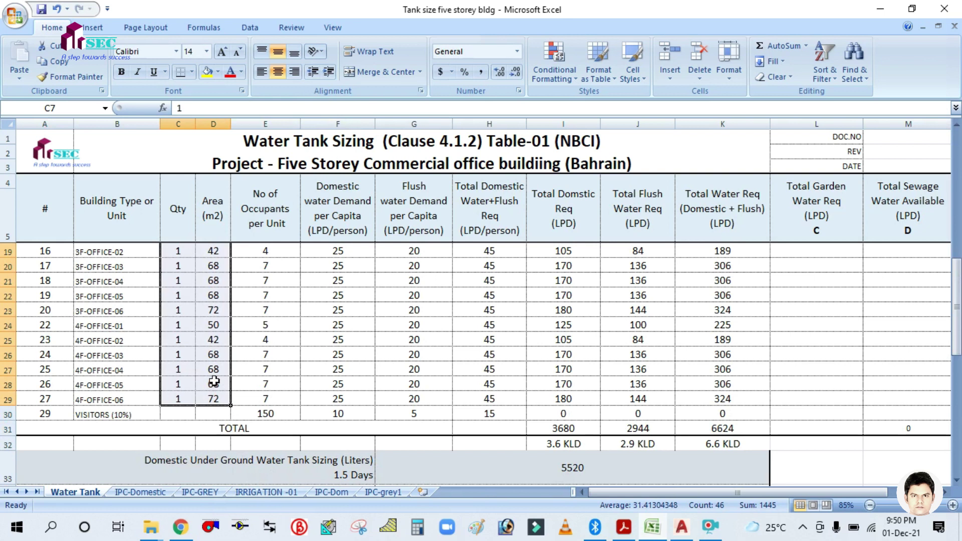
{"action": "key", "text": "Delete"}
{"action": "scroll", "coordinate": [215, 376], "scroll_direction": "up", "scroll_amount": 4}
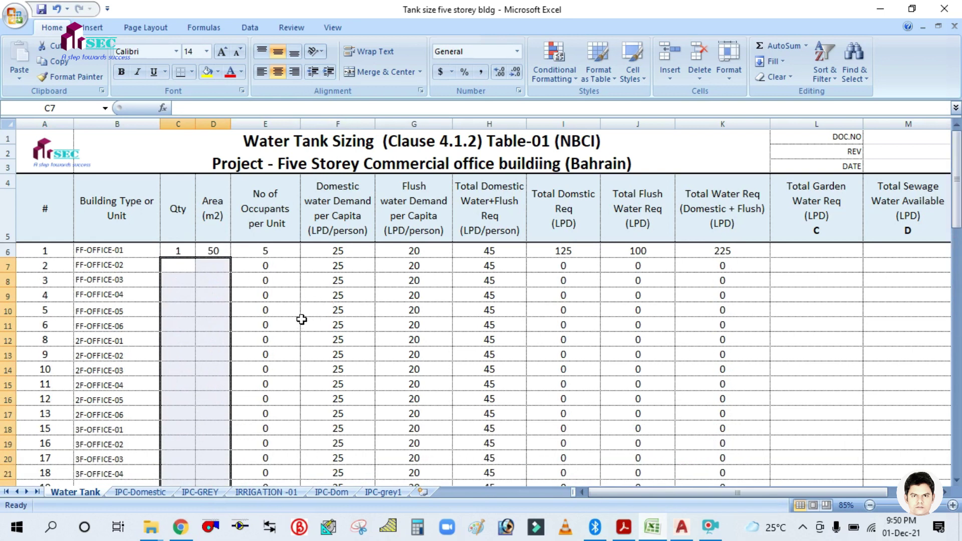
{"action": "left_click", "coordinate": [210, 320]}
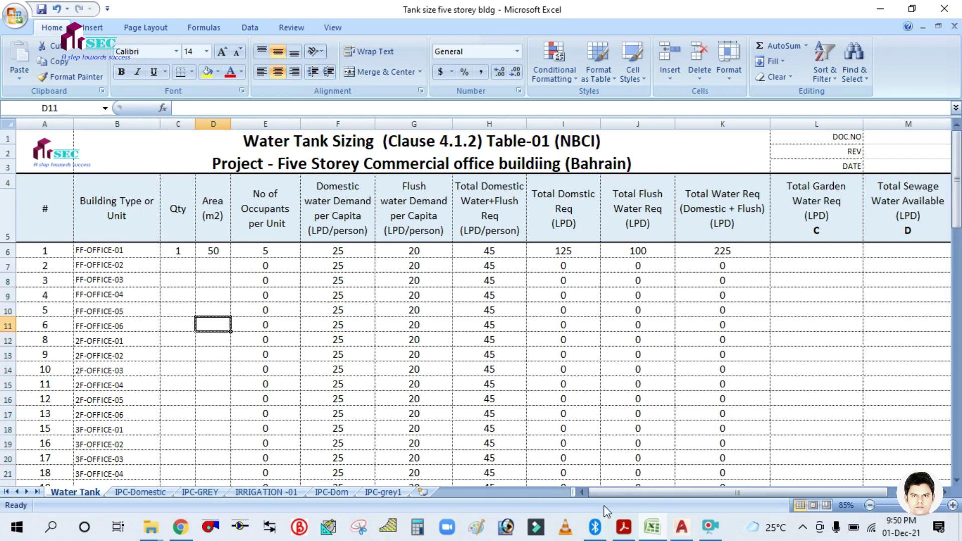
- Switch to AutoCAD, go to the COVER layout and open the AR(1) layout
{"action": "left_click", "coordinate": [680, 535]}
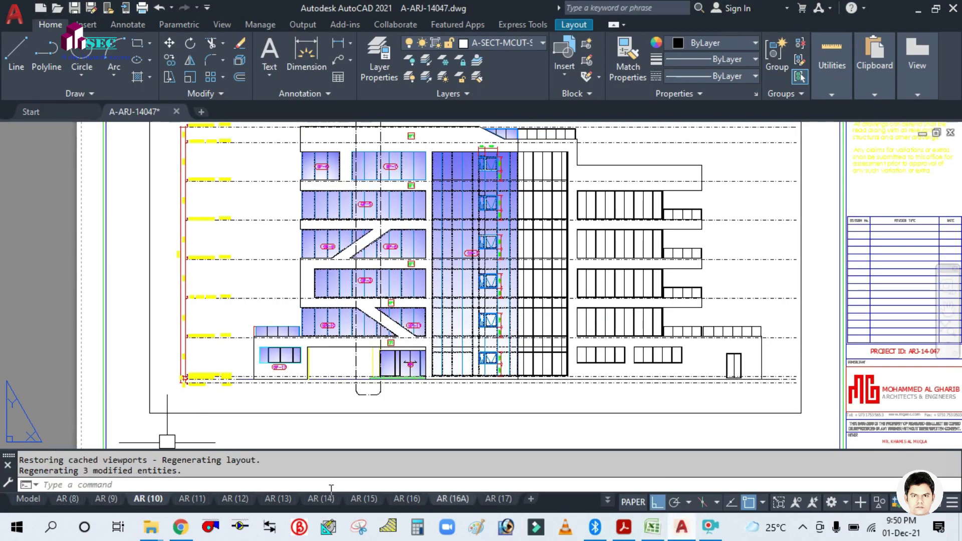
{"action": "left_click", "coordinate": [606, 501]}
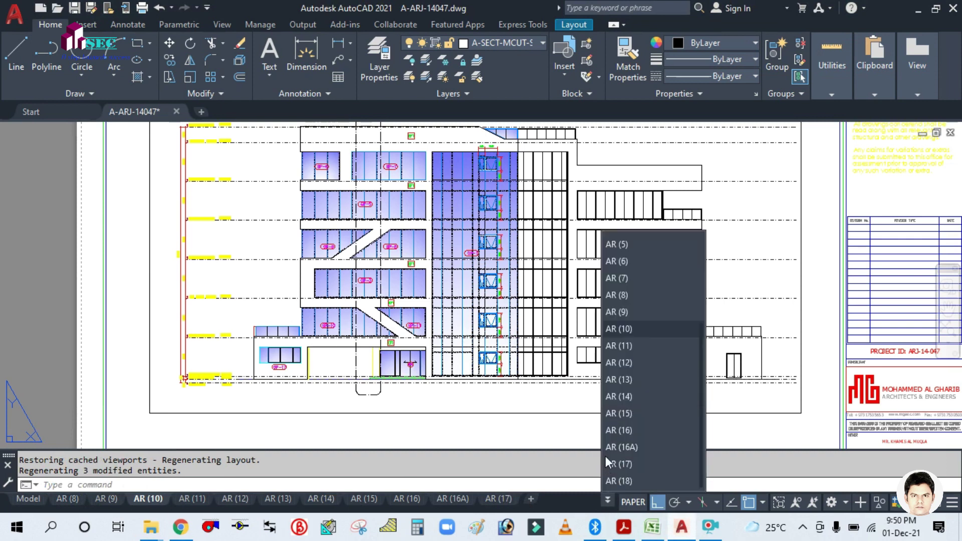
{"action": "scroll", "coordinate": [649, 295], "scroll_direction": "up", "scroll_amount": 3}
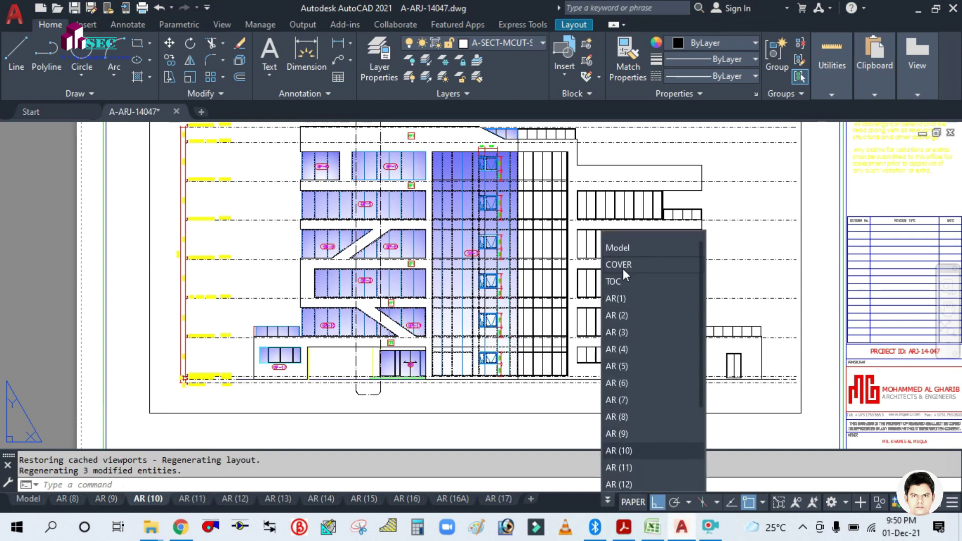
{"action": "left_click", "coordinate": [623, 265]}
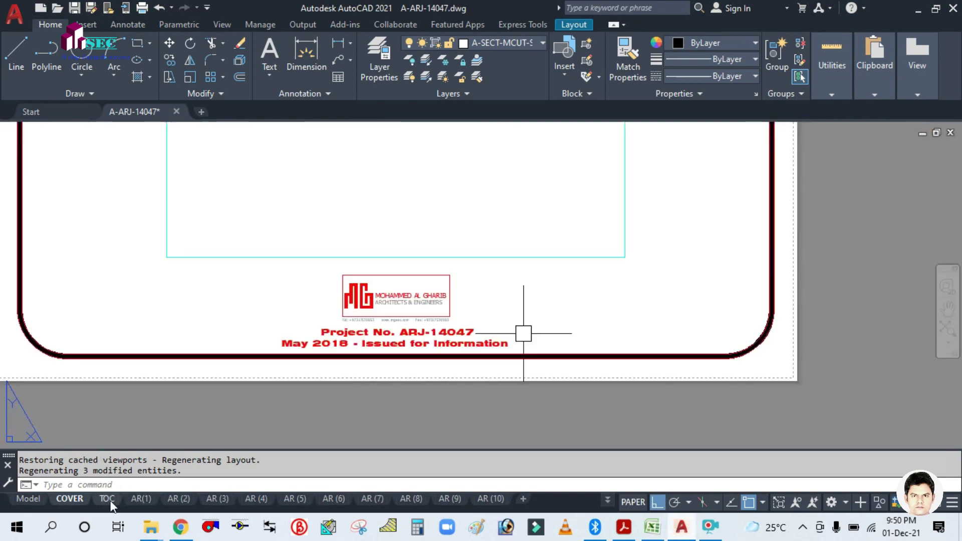
{"action": "left_click", "coordinate": [139, 499]}
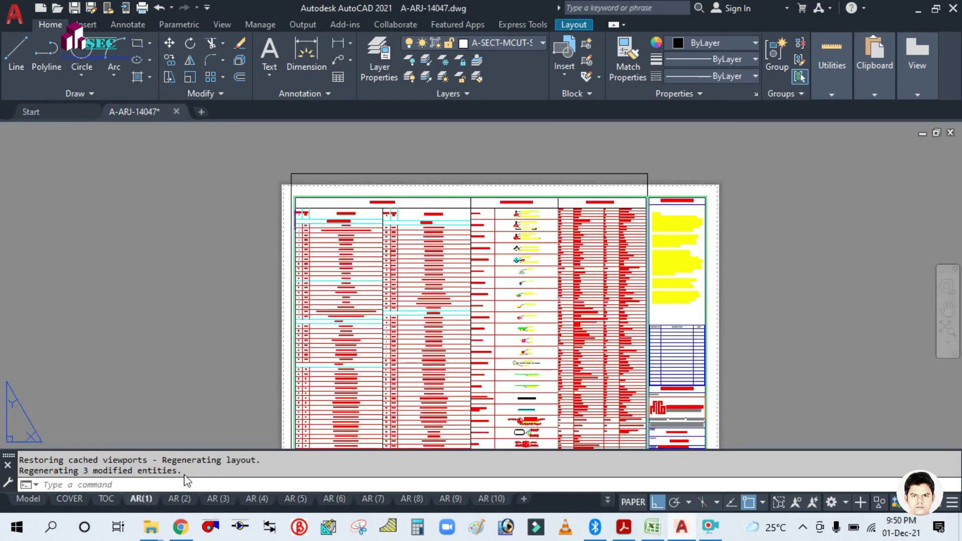
- Examine the site plan, area statement and title block on the AR(1) sheet
{"action": "scroll", "coordinate": [414, 260], "scroll_direction": "down", "scroll_amount": 1}
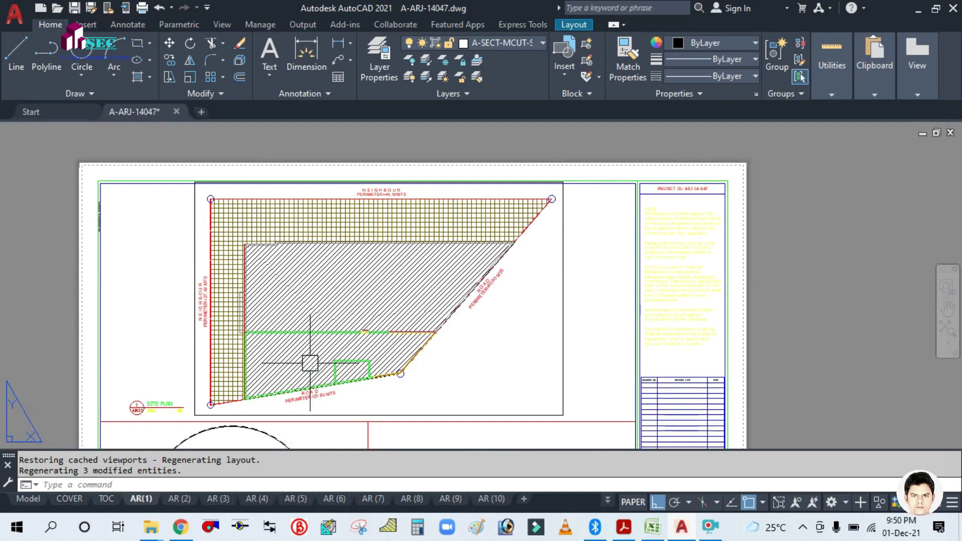
{"action": "scroll", "coordinate": [310, 362], "scroll_direction": "down", "scroll_amount": 4}
{"action": "scroll", "coordinate": [454, 429], "scroll_direction": "up", "scroll_amount": 6}
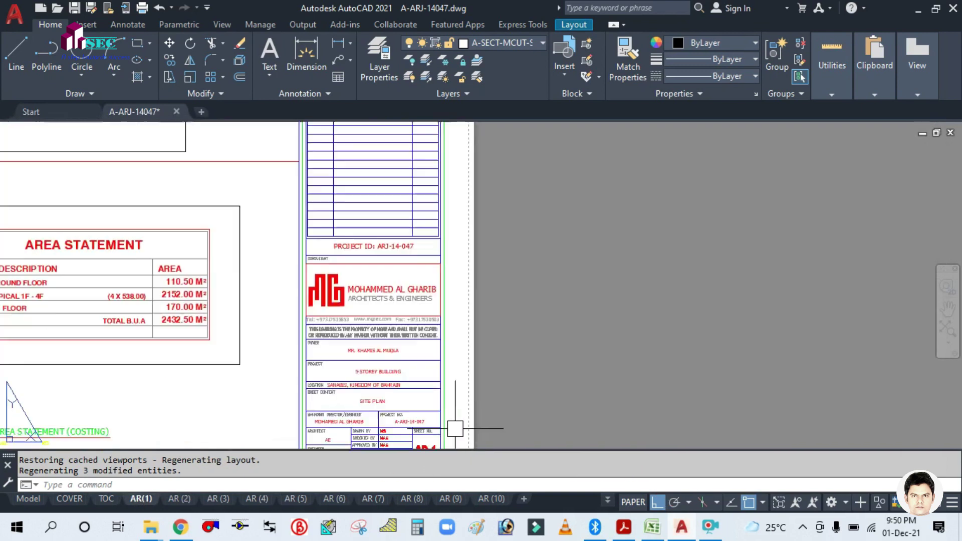
{"action": "scroll", "coordinate": [455, 428], "scroll_direction": "up", "scroll_amount": 2}
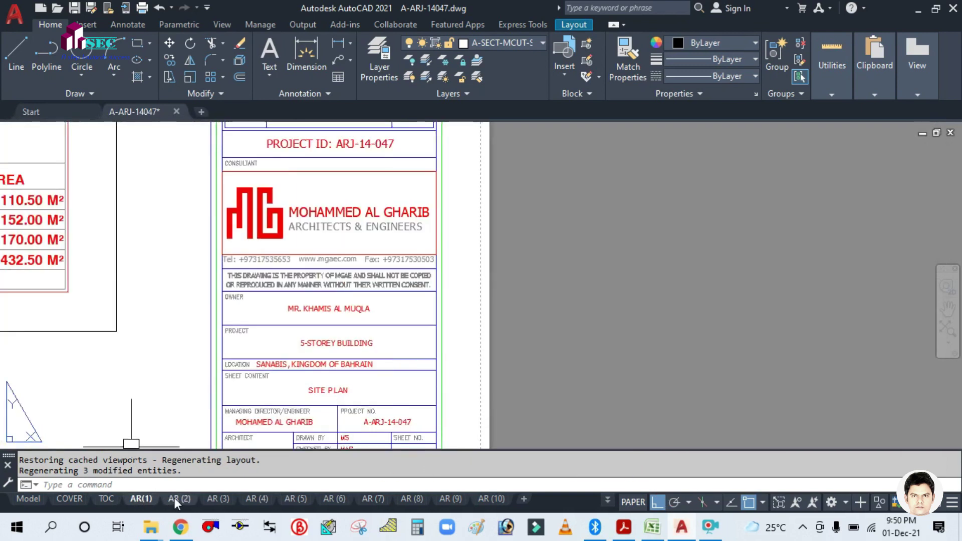
- Open the AR (3) layout and read the sheet content in its title block
{"action": "left_click", "coordinate": [213, 499]}
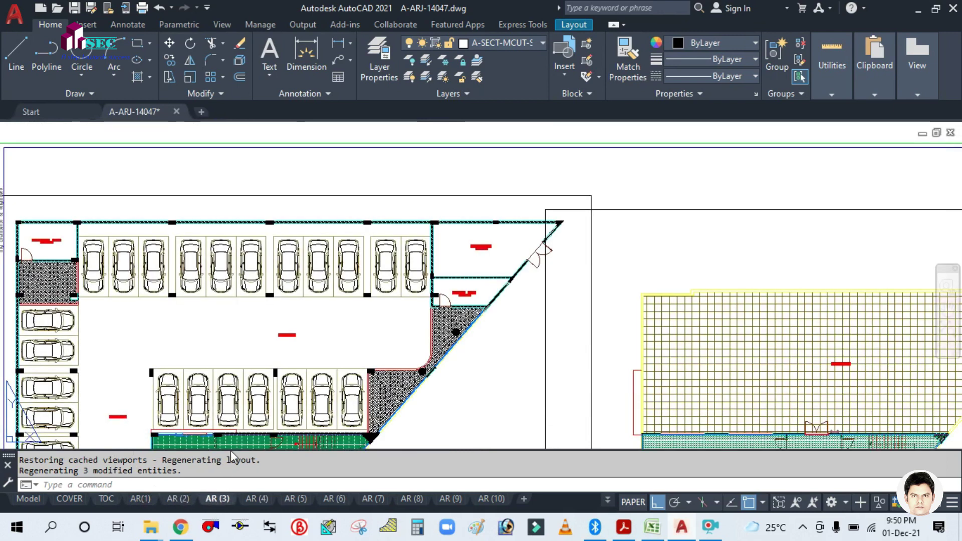
{"action": "scroll", "coordinate": [339, 311], "scroll_direction": "down", "scroll_amount": 4}
{"action": "scroll", "coordinate": [339, 311], "scroll_direction": "up", "scroll_amount": 4}
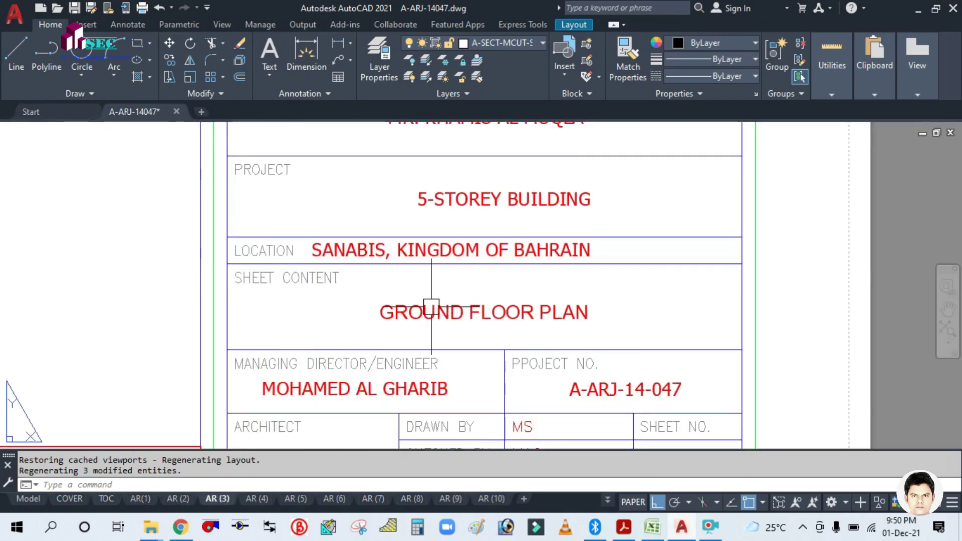
{"action": "scroll", "coordinate": [436, 327], "scroll_direction": "down", "scroll_amount": 2}
{"action": "scroll", "coordinate": [436, 327], "scroll_direction": "down", "scroll_amount": 2}
- Examine the lobby, lift lobby and lift shaft on the ground floor plan
{"action": "left_click_drag", "start_coordinate": [317, 294], "coordinate": [509, 365]}
{"action": "scroll", "coordinate": [509, 365], "scroll_direction": "down", "scroll_amount": 2}
{"action": "scroll", "coordinate": [509, 365], "scroll_direction": "up", "scroll_amount": 6}
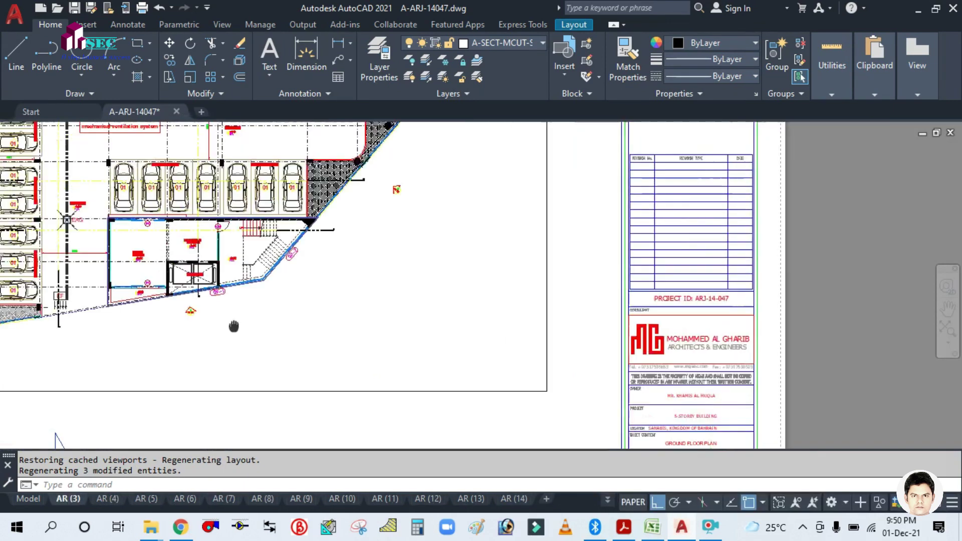
{"action": "scroll", "coordinate": [279, 307], "scroll_direction": "up", "scroll_amount": 4}
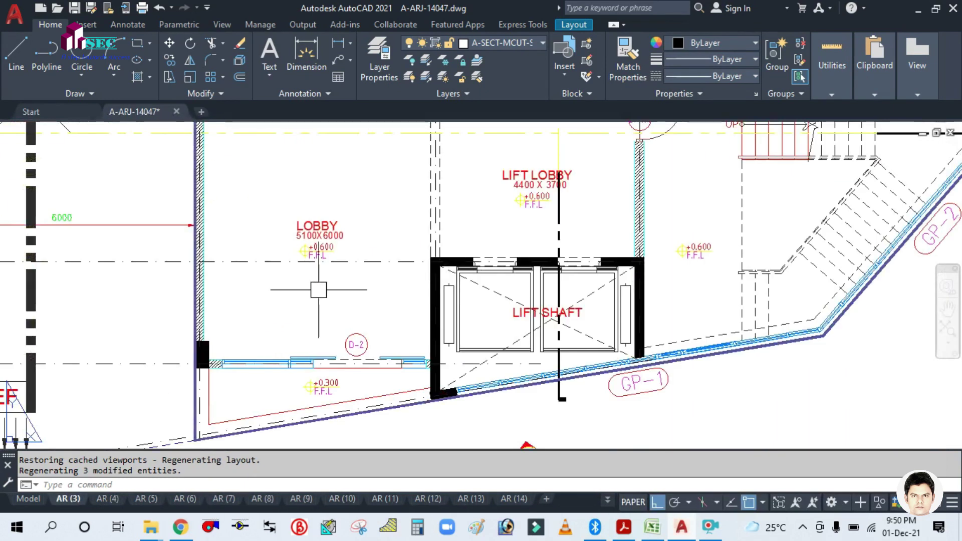
{"action": "left_click_drag", "start_coordinate": [451, 191], "coordinate": [453, 291]}
{"action": "scroll", "coordinate": [438, 291], "scroll_direction": "down", "scroll_amount": 3}
{"action": "scroll", "coordinate": [326, 217], "scroll_direction": "up", "scroll_amount": 1}
{"action": "scroll", "coordinate": [326, 217], "scroll_direction": "down", "scroll_amount": 1}
- Examine the parking spaces, driveway and mechanical ventilation system on the ground floor plan
{"action": "left_click_drag", "start_coordinate": [326, 217], "coordinate": [380, 325]}
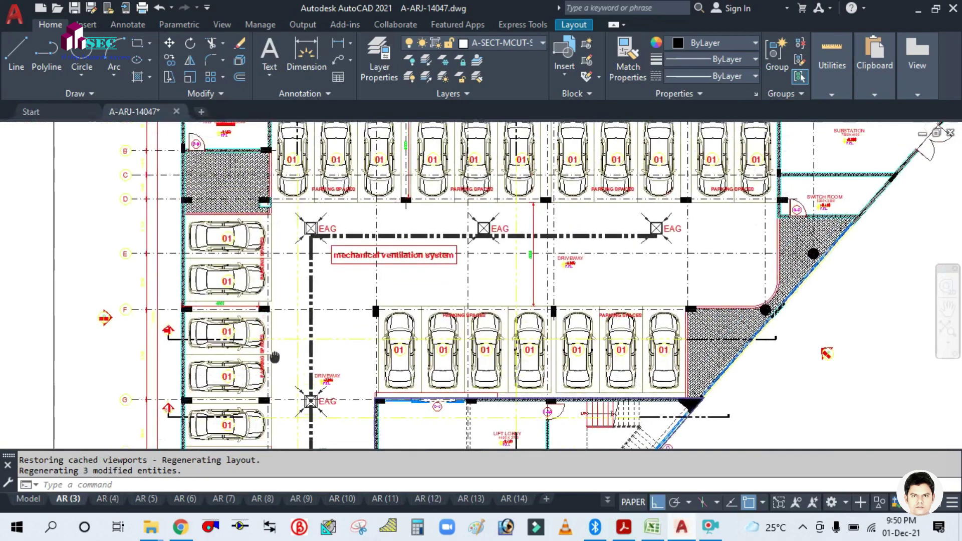
{"action": "scroll", "coordinate": [356, 229], "scroll_direction": "up", "scroll_amount": 3}
{"action": "scroll", "coordinate": [355, 229], "scroll_direction": "down", "scroll_amount": 5}
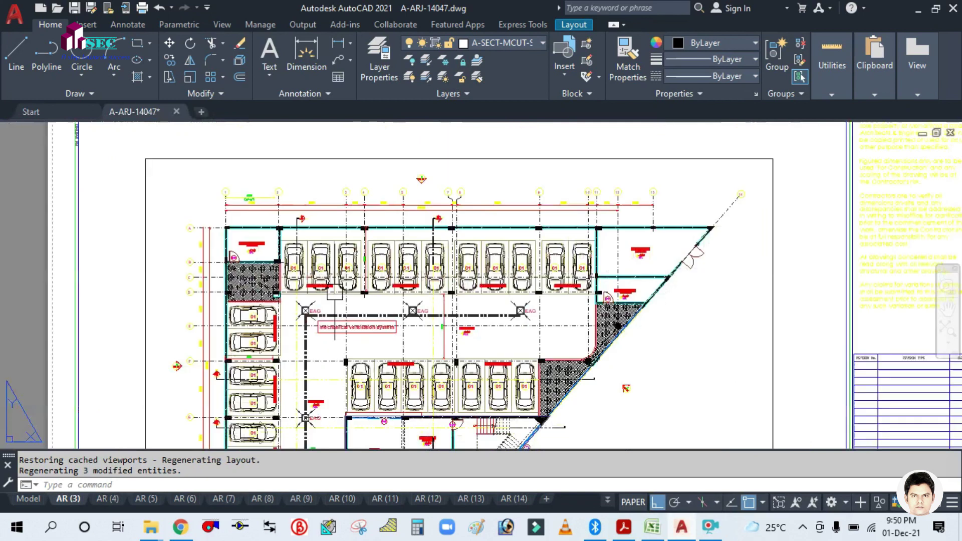
- Open the AR (4) layout, look over its floor plan and read the sheet content in its title block
{"action": "scroll", "coordinate": [357, 233], "scroll_direction": "up", "scroll_amount": 1}
{"action": "key", "text": "Escape"}
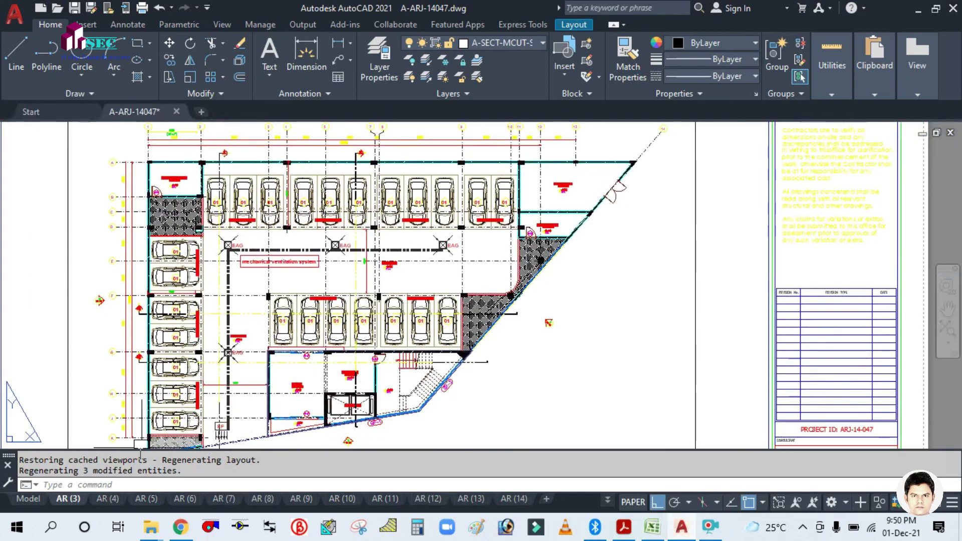
{"action": "scroll", "coordinate": [322, 335], "scroll_direction": "up", "scroll_amount": 5}
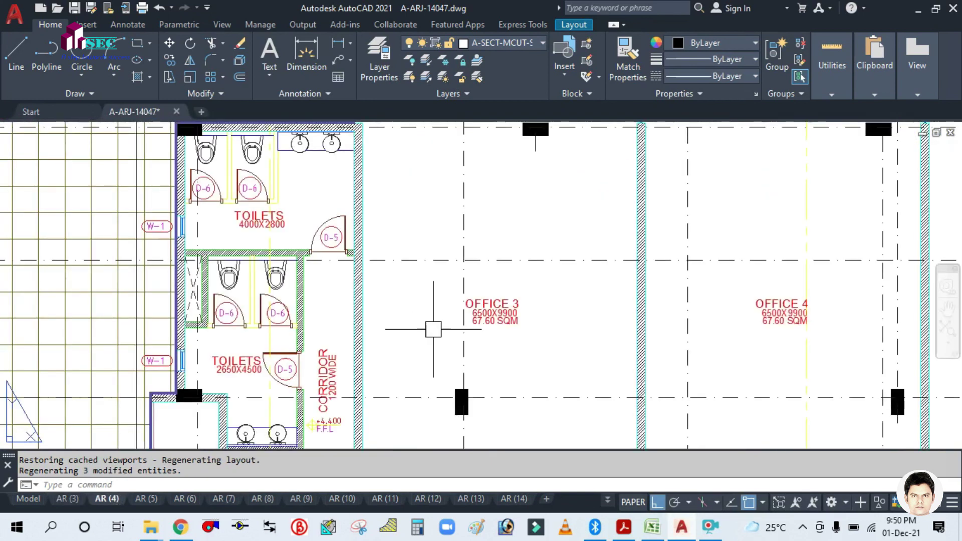
{"action": "left_click_drag", "start_coordinate": [504, 330], "coordinate": [289, 229]}
{"action": "scroll", "coordinate": [290, 229], "scroll_direction": "down", "scroll_amount": 4}
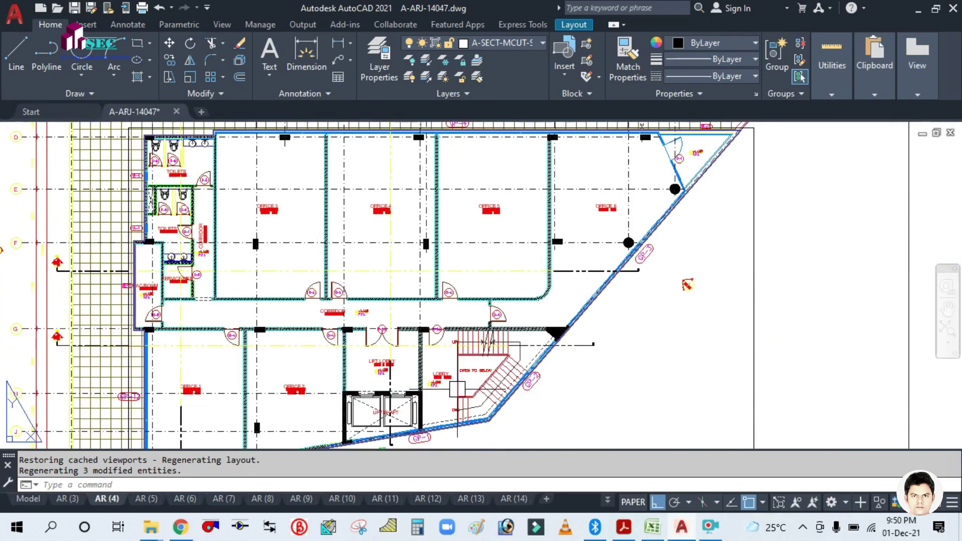
{"action": "scroll", "coordinate": [290, 229], "scroll_direction": "up", "scroll_amount": 3}
{"action": "scroll", "coordinate": [570, 303], "scroll_direction": "down", "scroll_amount": 3}
{"action": "scroll", "coordinate": [539, 348], "scroll_direction": "up", "scroll_amount": 5}
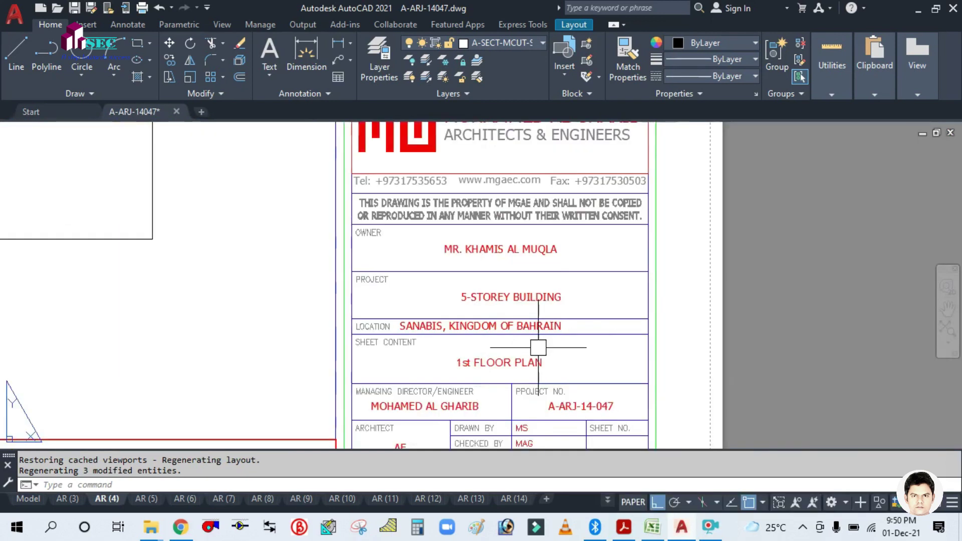
- Examine Office 1, Office 2, the lift lobby, the lobby and the corridor on the first floor plan
{"action": "scroll", "coordinate": [449, 316], "scroll_direction": "down", "scroll_amount": 3}
{"action": "left_click_drag", "start_coordinate": [189, 268], "coordinate": [541, 315]}
{"action": "scroll", "coordinate": [541, 316], "scroll_direction": "down", "scroll_amount": 1}
{"action": "scroll", "coordinate": [232, 254], "scroll_direction": "down", "scroll_amount": 1}
{"action": "scroll", "coordinate": [517, 339], "scroll_direction": "up", "scroll_amount": 5}
{"action": "scroll", "coordinate": [350, 318], "scroll_direction": "down", "scroll_amount": 3}
{"action": "scroll", "coordinate": [238, 234], "scroll_direction": "up", "scroll_amount": 2}
{"action": "scroll", "coordinate": [246, 278], "scroll_direction": "up", "scroll_amount": 4}
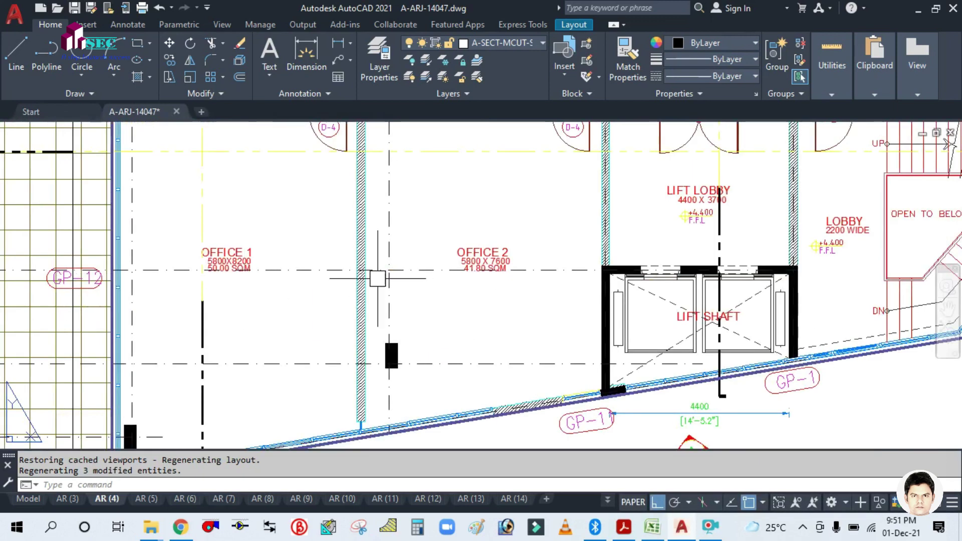
{"action": "left_click_drag", "start_coordinate": [754, 181], "coordinate": [576, 288]}
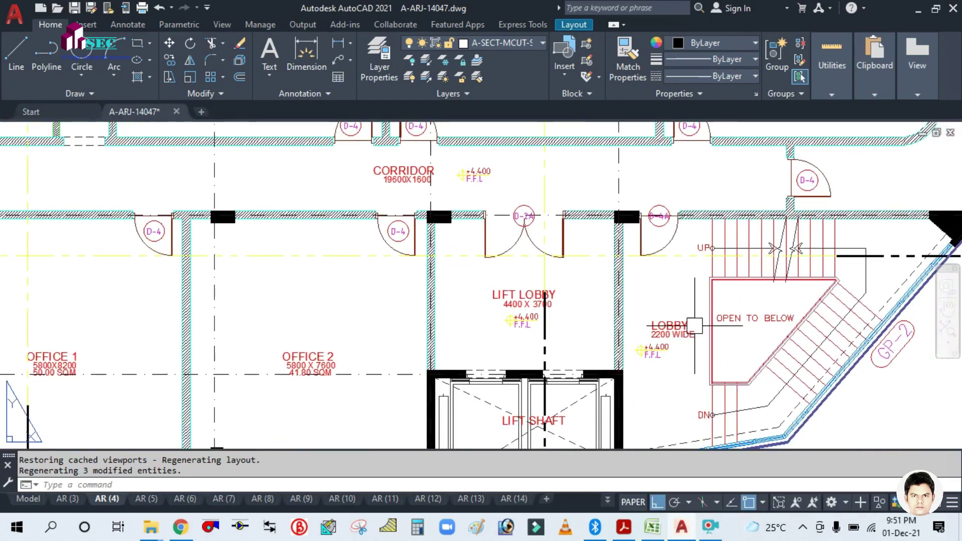
- Read the dimensions and areas of Offices 3 to 6 on the first floor plan
{"action": "scroll", "coordinate": [666, 293], "scroll_direction": "down", "scroll_amount": 5}
{"action": "scroll", "coordinate": [461, 215], "scroll_direction": "up", "scroll_amount": 2}
{"action": "left_click_drag", "start_coordinate": [461, 215], "coordinate": [417, 206]}
{"action": "scroll", "coordinate": [429, 294], "scroll_direction": "up", "scroll_amount": 5}
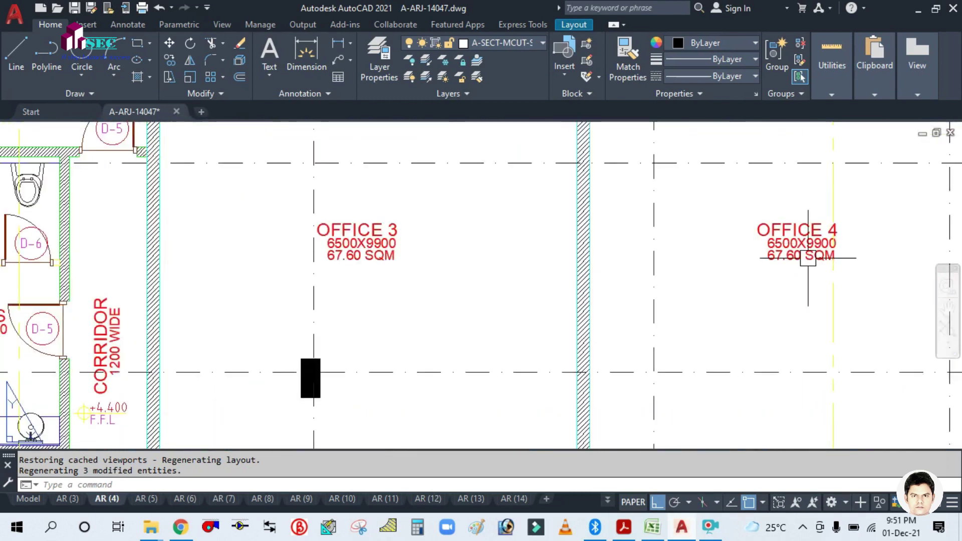
{"action": "left_click_drag", "start_coordinate": [721, 269], "coordinate": [631, 278]}
{"action": "scroll", "coordinate": [467, 268], "scroll_direction": "down", "scroll_amount": 5}
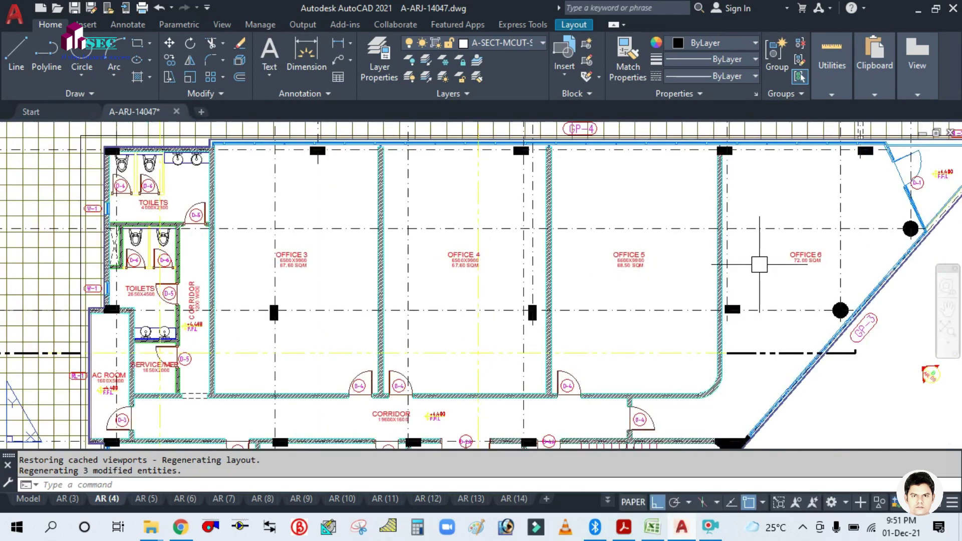
{"action": "scroll", "coordinate": [722, 267], "scroll_direction": "up", "scroll_amount": 2}
{"action": "scroll", "coordinate": [722, 266], "scroll_direction": "down", "scroll_amount": 2}
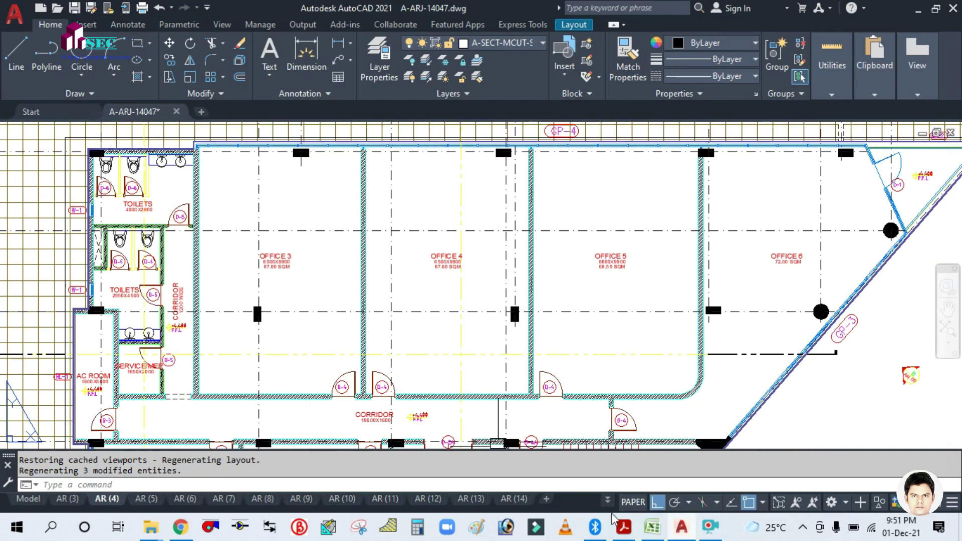
- Switch to Excel and go through the unit names from FF-OFFICE-01 to 2F-OFFICE-01 on the Water Tank sheet
{"action": "left_click", "coordinate": [648, 529]}
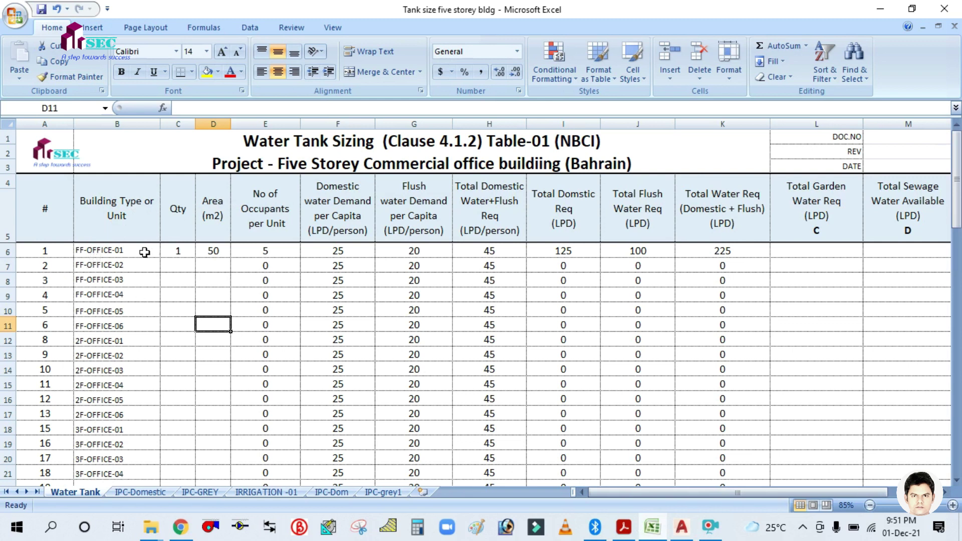
{"action": "left_click", "coordinate": [97, 250]}
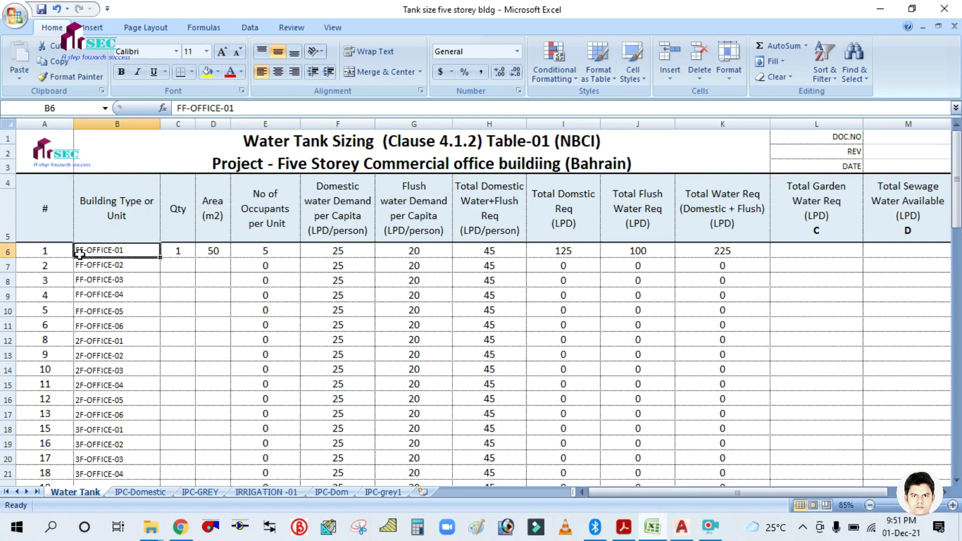
{"action": "left_click", "coordinate": [119, 267]}
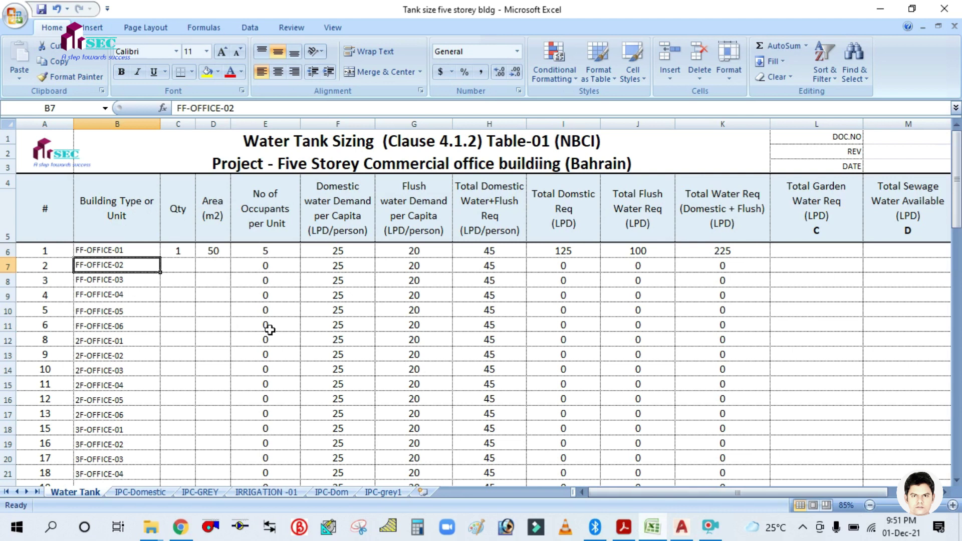
{"action": "key", "text": "Down"}
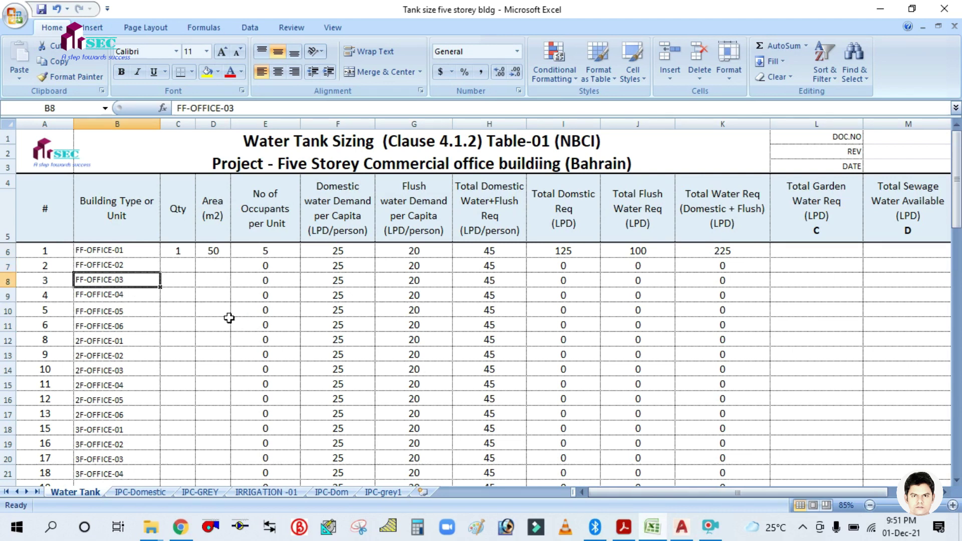
{"action": "key", "text": "Down"}
{"action": "key", "text": "Down"}
{"action": "key", "text": "Down"}
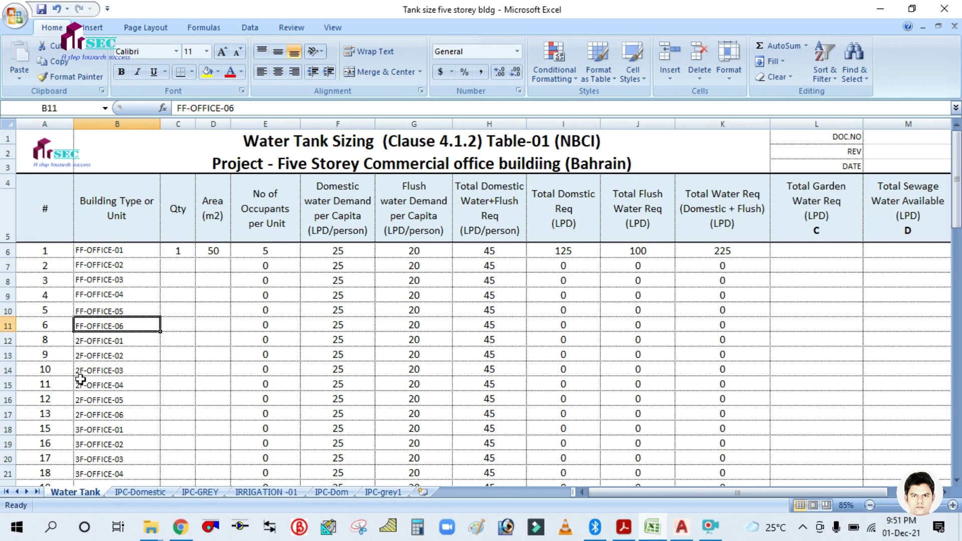
{"action": "key", "text": "Down"}
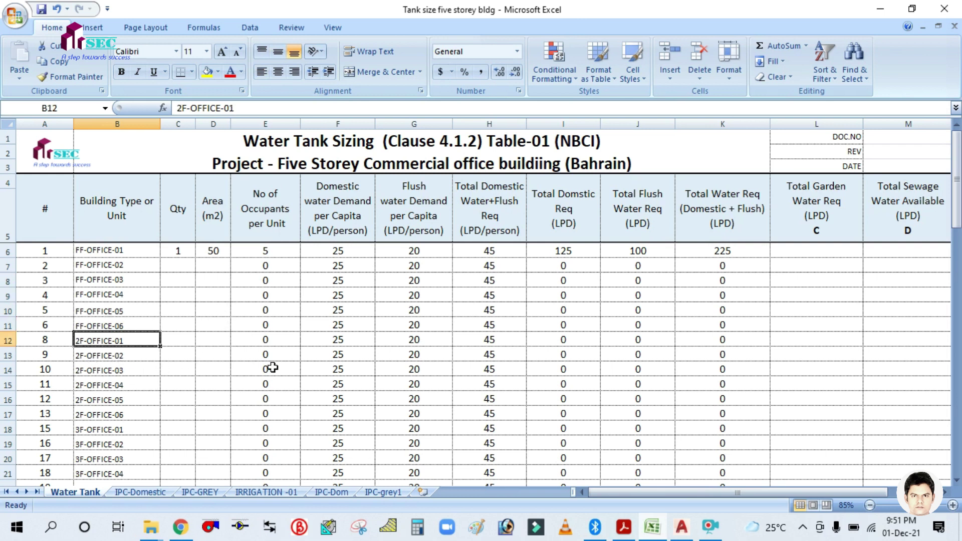
- Switch to AutoCAD and examine the lobby, staircase, corridor and office layout on the first floor plan
{"action": "left_click", "coordinate": [653, 528]}
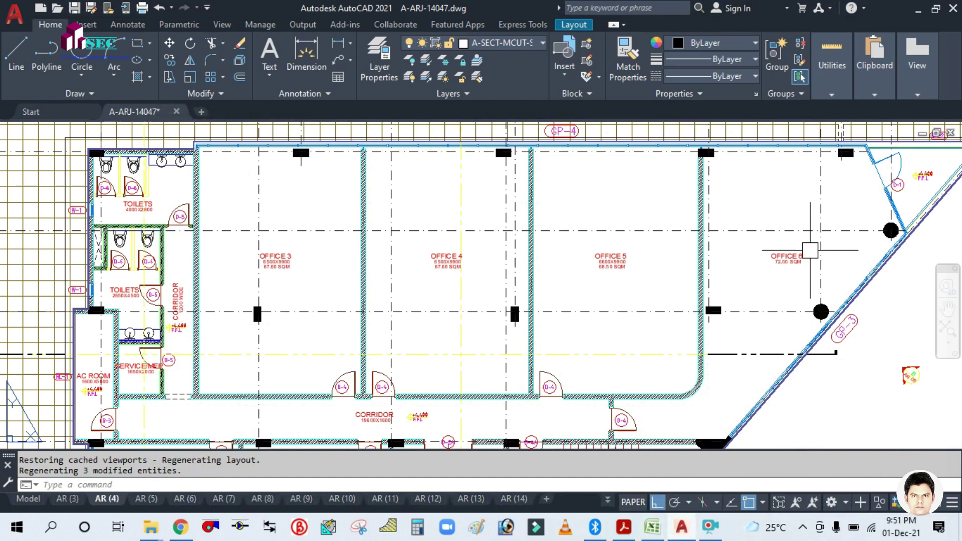
{"action": "scroll", "coordinate": [810, 249], "scroll_direction": "up", "scroll_amount": 1}
{"action": "scroll", "coordinate": [582, 311], "scroll_direction": "down", "scroll_amount": 2}
{"action": "scroll", "coordinate": [526, 336], "scroll_direction": "up", "scroll_amount": 4}
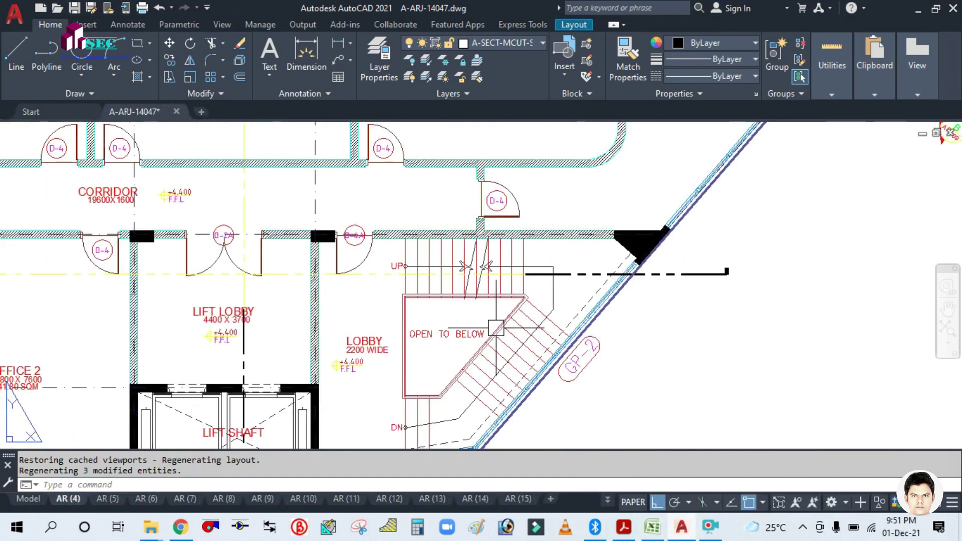
{"action": "mouse_move", "coordinate": [369, 378]}
{"action": "left_mouse_down"}
{"action": "mouse_move", "coordinate": [425, 361]}
{"action": "mouse_move", "coordinate": [415, 337]}
{"action": "left_mouse_up"}
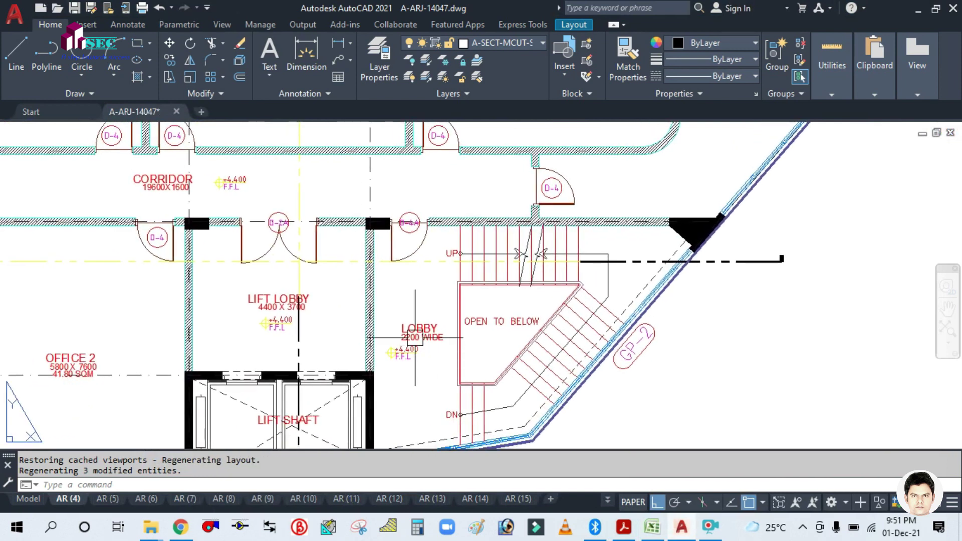
{"action": "scroll", "coordinate": [415, 337], "scroll_direction": "down", "scroll_amount": 3}
{"action": "mouse_move", "coordinate": [232, 260]}
{"action": "left_mouse_down"}
{"action": "mouse_move", "coordinate": [342, 287]}
{"action": "mouse_move", "coordinate": [397, 286]}
{"action": "left_mouse_up"}
{"action": "scroll", "coordinate": [397, 286], "scroll_direction": "up", "scroll_amount": 2}
{"action": "scroll", "coordinate": [397, 286], "scroll_direction": "down", "scroll_amount": 2}
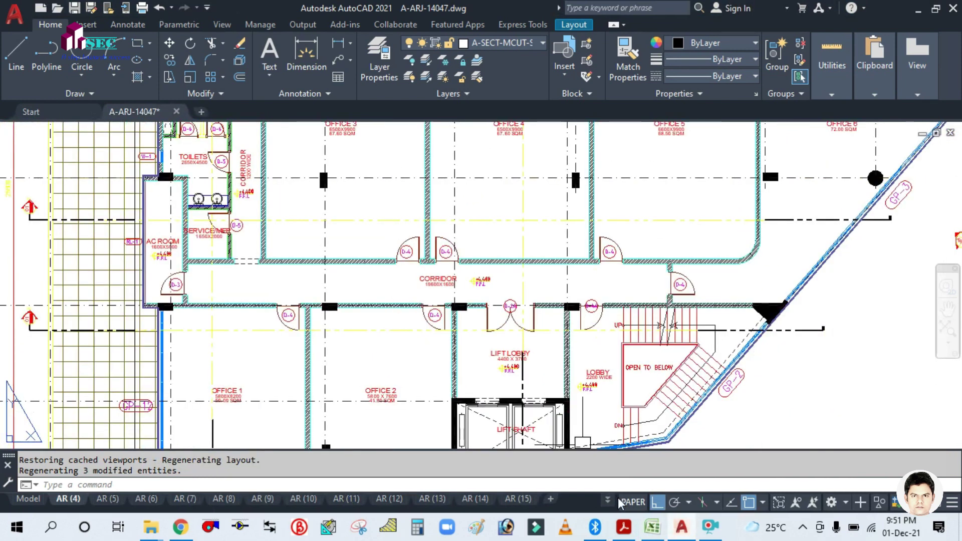
- Switch to Excel and look over the second- and third-floor office rows on the Water Tank sheet
{"action": "left_click", "coordinate": [650, 526]}
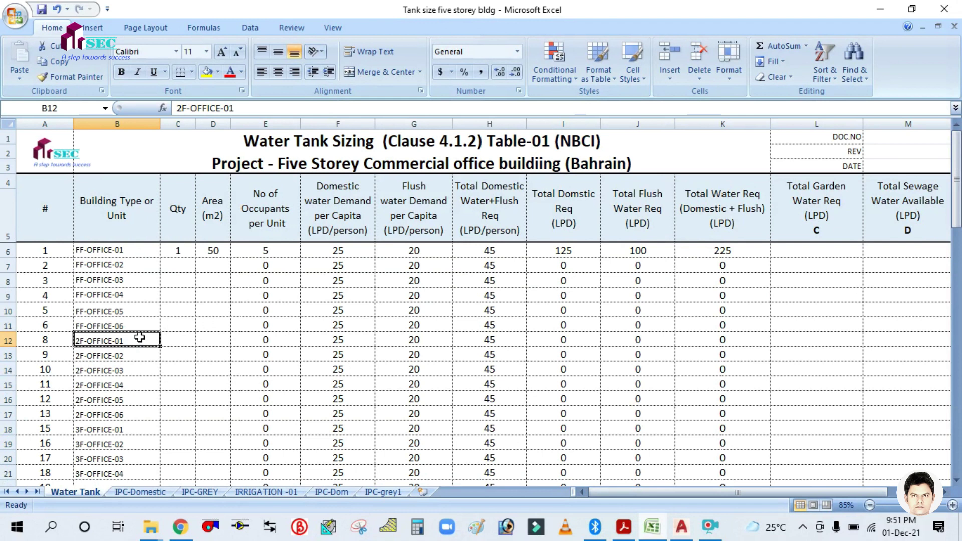
{"action": "scroll", "coordinate": [134, 363], "scroll_direction": "down", "scroll_amount": 1}
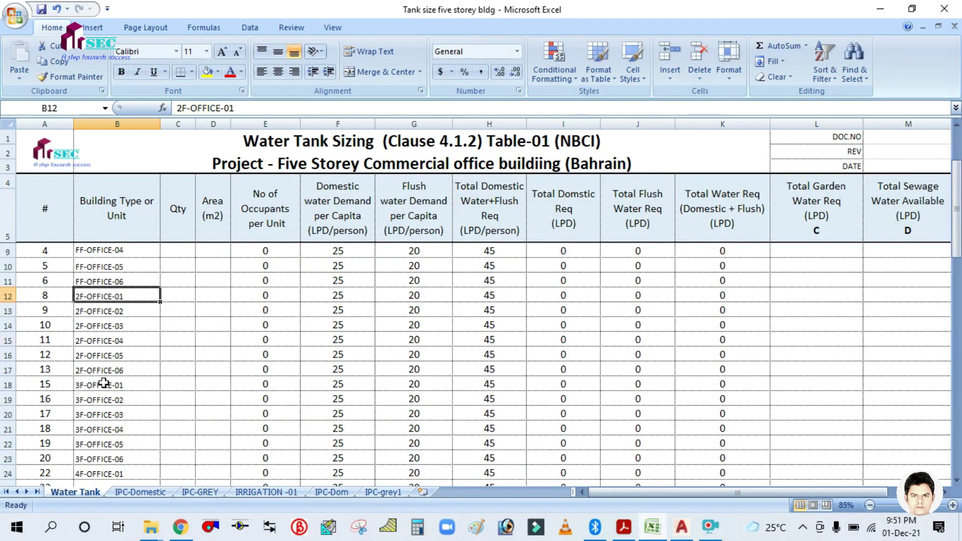
- Switch to AutoCAD, open the AR (5) layout and read the sheet content in its title block
{"action": "left_click", "coordinate": [680, 526]}
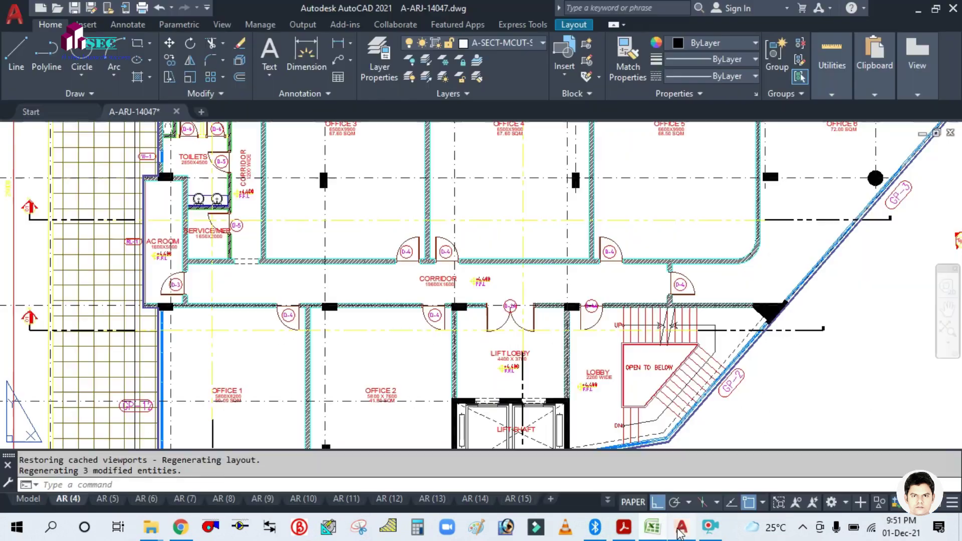
{"action": "left_click", "coordinate": [106, 498]}
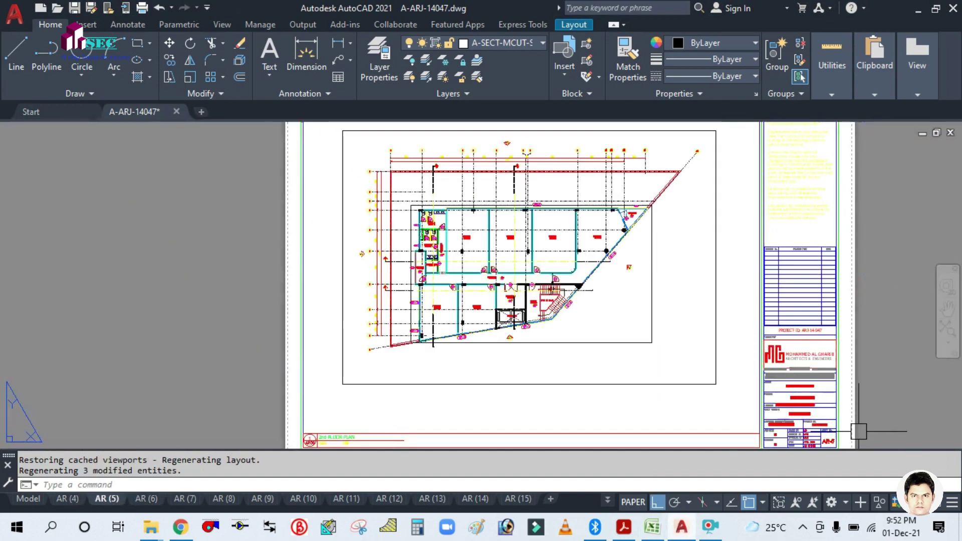
{"action": "scroll", "coordinate": [858, 431], "scroll_direction": "up", "scroll_amount": 4}
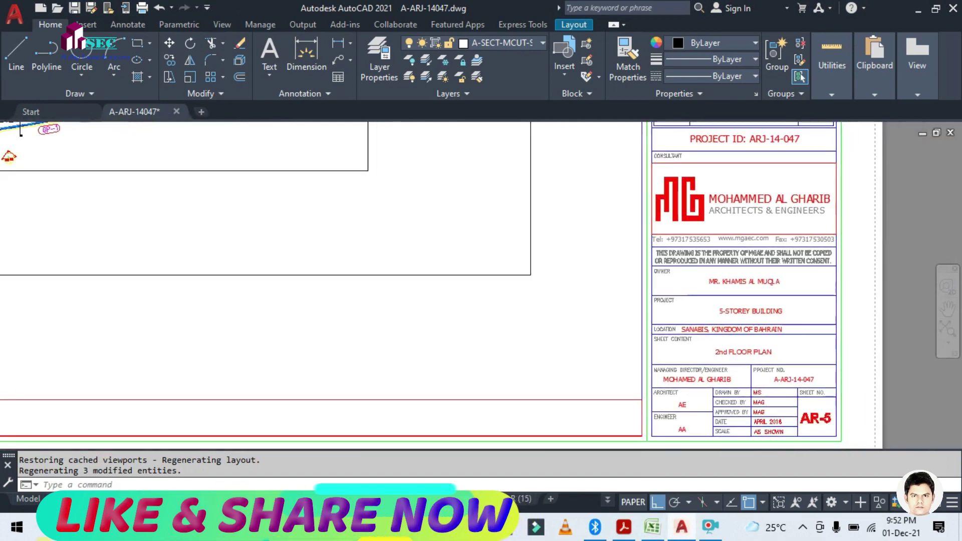
{"action": "scroll", "coordinate": [747, 350], "scroll_direction": "up", "scroll_amount": 5}
{"action": "scroll", "coordinate": [582, 365], "scroll_direction": "down", "scroll_amount": 1}
{"action": "scroll", "coordinate": [632, 267], "scroll_direction": "up", "scroll_amount": 1}
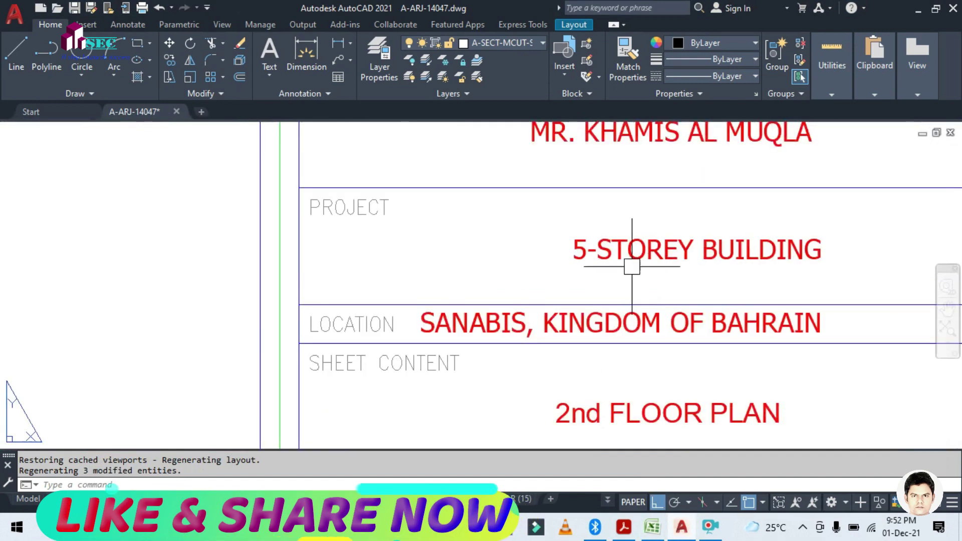
{"action": "scroll", "coordinate": [672, 365], "scroll_direction": "down", "scroll_amount": 4}
{"action": "scroll", "coordinate": [640, 355], "scroll_direction": "down", "scroll_amount": 4}
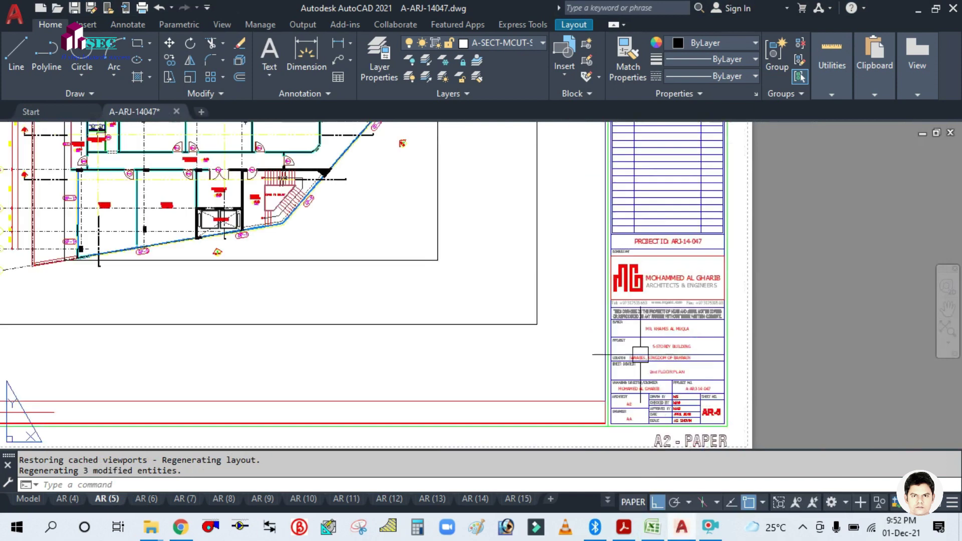
- Examine the offices and toilets on the second floor plan and open the AR (6) layout
{"action": "scroll", "coordinate": [284, 327], "scroll_direction": "up", "scroll_amount": 5}
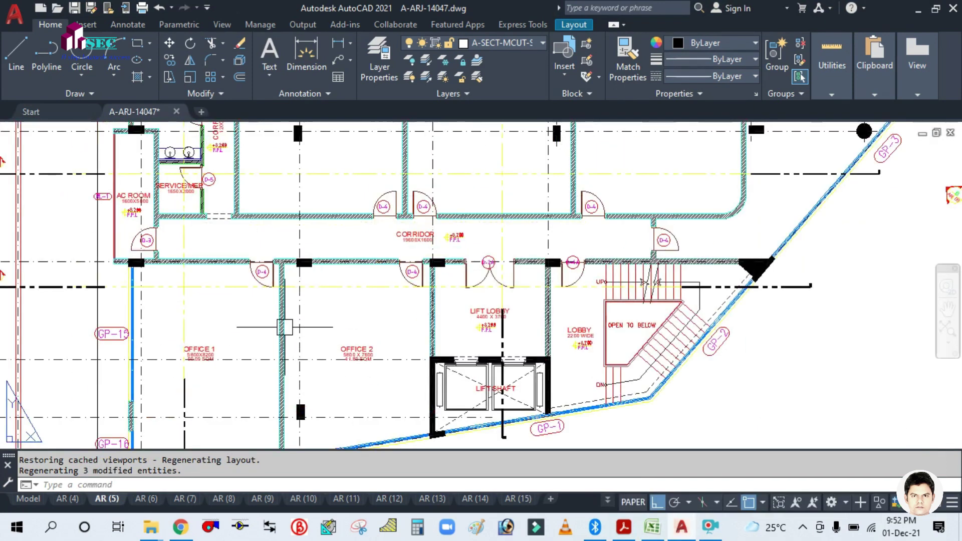
{"action": "scroll", "coordinate": [205, 361], "scroll_direction": "up", "scroll_amount": 2}
{"action": "left_click_drag", "start_coordinate": [437, 163], "coordinate": [405, 445]}
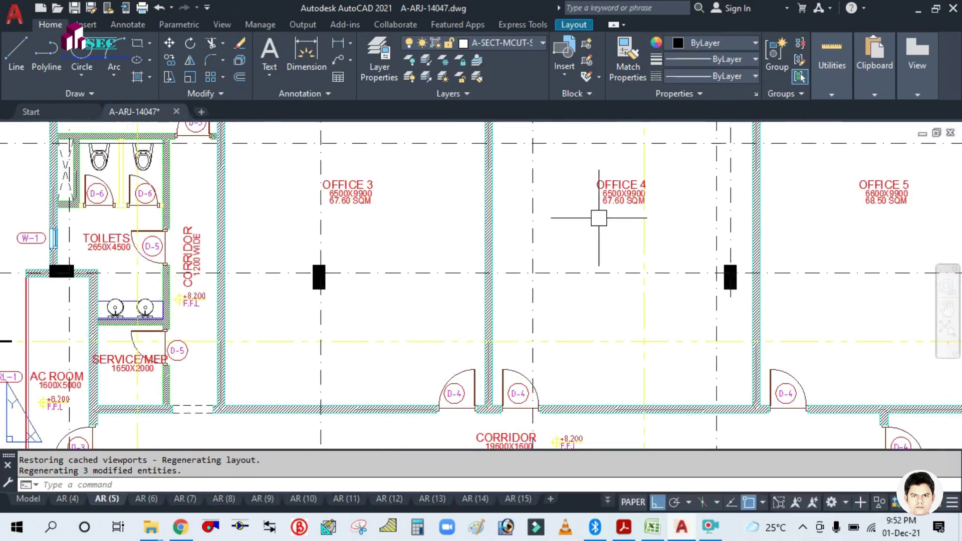
{"action": "left_click_drag", "start_coordinate": [644, 242], "coordinate": [330, 275]}
{"action": "scroll", "coordinate": [400, 270], "scroll_direction": "down", "scroll_amount": 2}
{"action": "scroll", "coordinate": [551, 256], "scroll_direction": "down", "scroll_amount": 5}
{"action": "scroll", "coordinate": [356, 266], "scroll_direction": "up", "scroll_amount": 6}
{"action": "left_click_drag", "start_coordinate": [391, 280], "coordinate": [401, 351]}
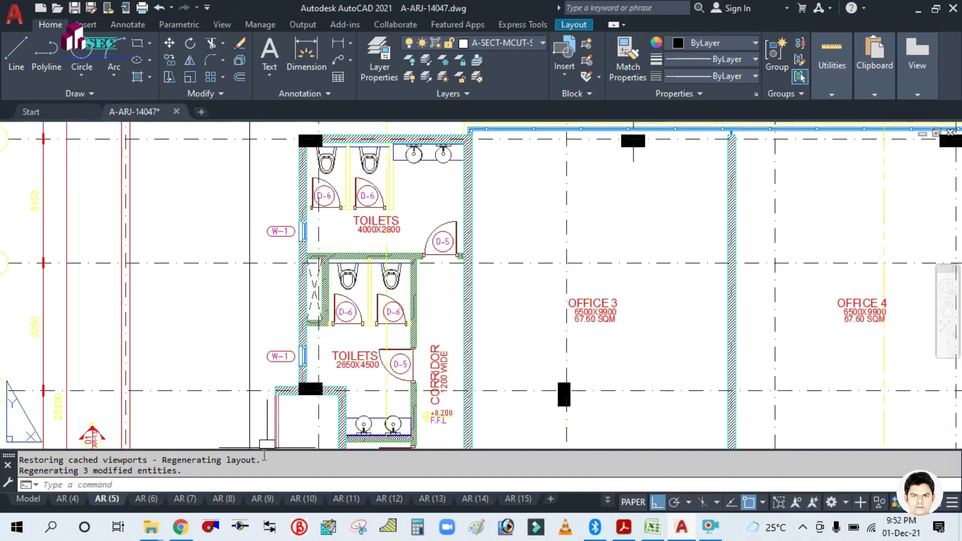
{"action": "left_click", "coordinate": [150, 499]}
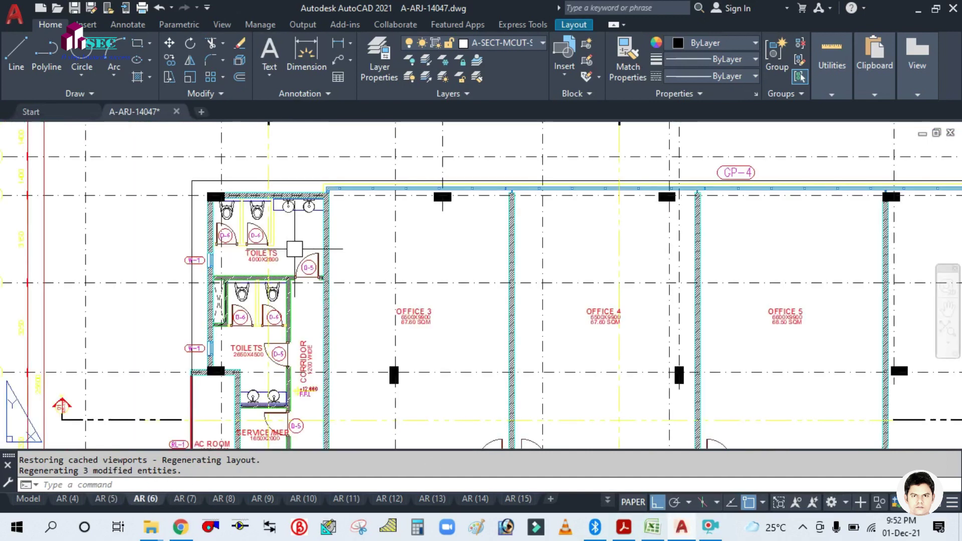
- Switch to Excel and review the first-floor and initial second-floor office rows with the Water Tank sheet enlarged to 115%
{"action": "left_click", "coordinate": [649, 528]}
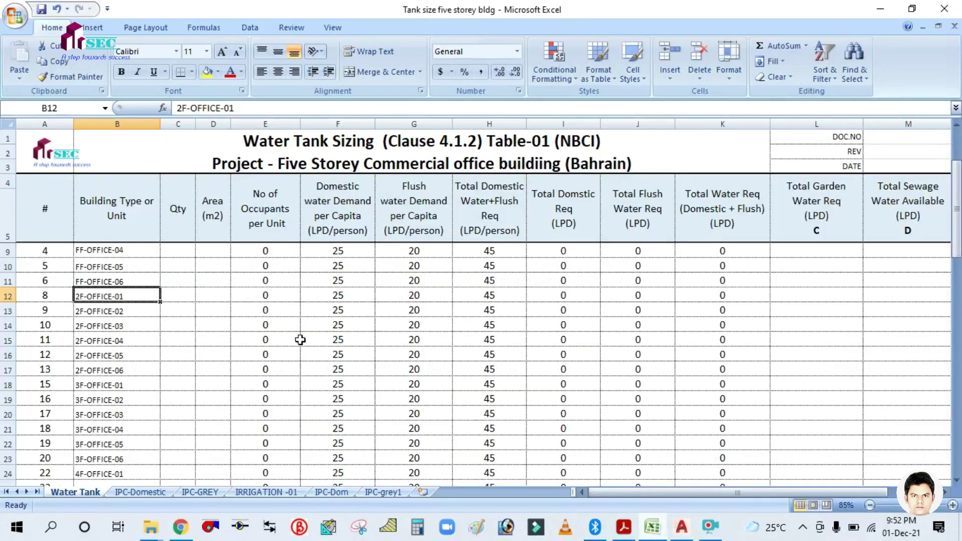
{"action": "scroll", "coordinate": [100, 362], "scroll_direction": "up", "scroll_amount": 2, "text": "ctrl"}
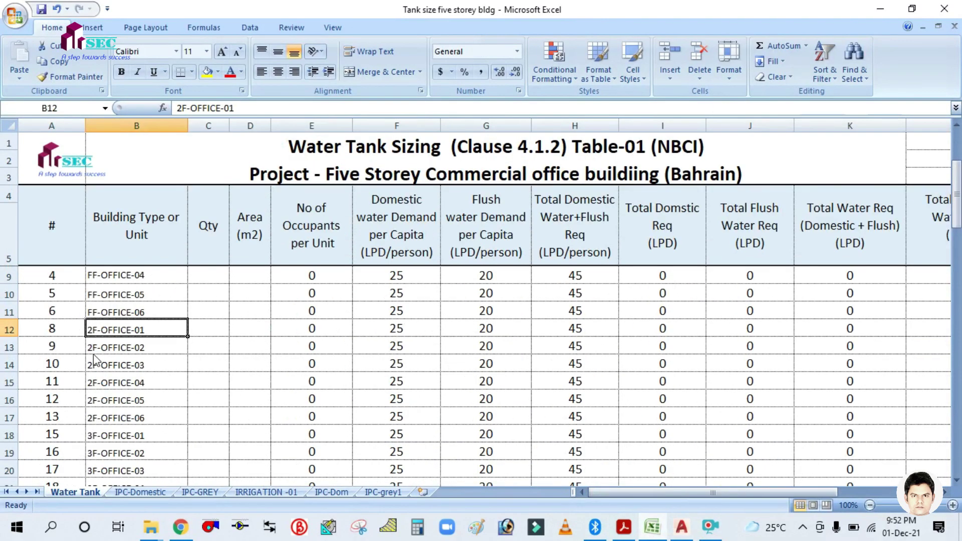
{"action": "scroll", "coordinate": [140, 340], "scroll_direction": "down", "scroll_amount": 2}
{"action": "scroll", "coordinate": [144, 342], "scroll_direction": "up", "scroll_amount": 3}
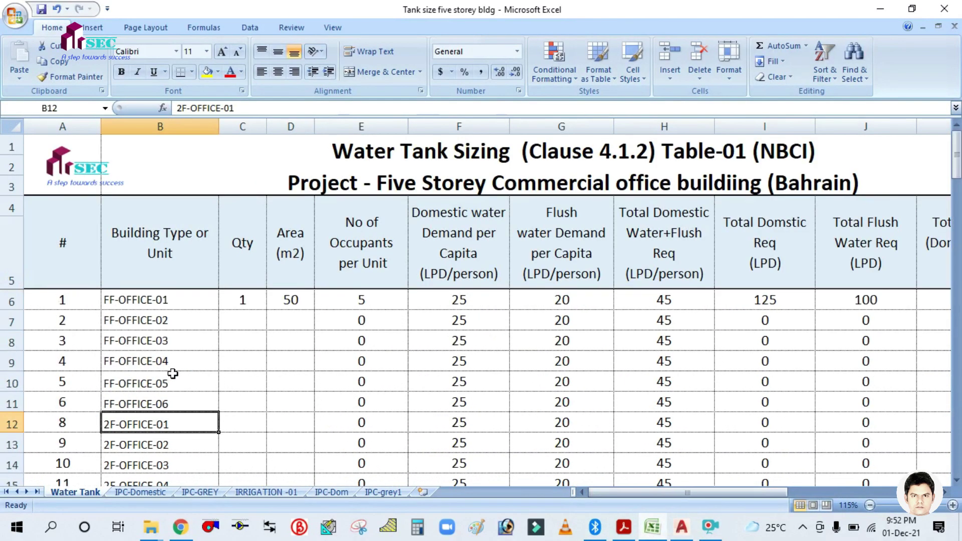
{"action": "scroll", "coordinate": [172, 373], "scroll_direction": "down", "scroll_amount": 1}
{"action": "key", "text": "Down"}
{"action": "key", "text": "Down"}
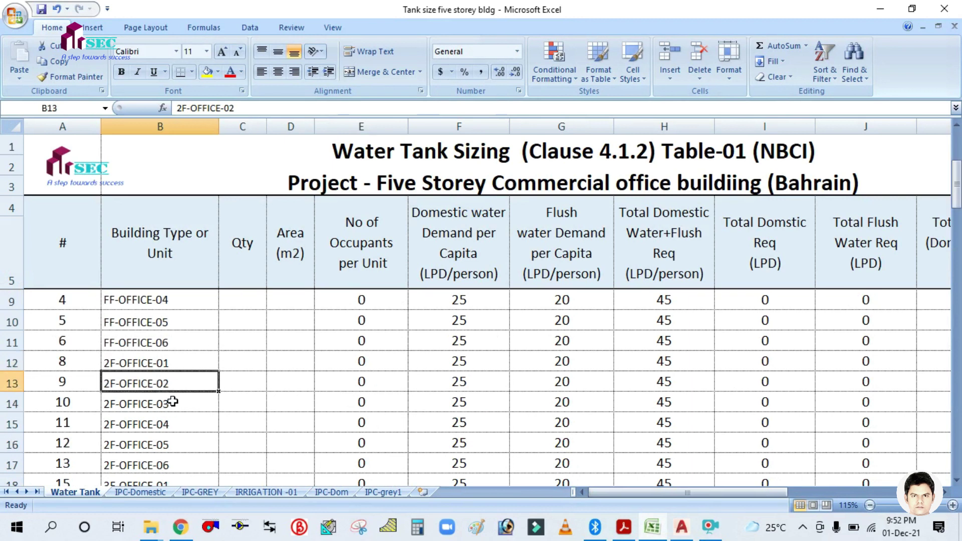
- Go through the remaining second-floor unit names on to 3F-OFFICE-02 in the Building Type or Unit column
{"action": "scroll", "coordinate": [198, 390], "scroll_direction": "down", "scroll_amount": 1}
{"action": "key", "text": "Down"}
{"action": "key", "text": "Down"}
{"action": "key", "text": "Down"}
{"action": "scroll", "coordinate": [175, 400], "scroll_direction": "down", "scroll_amount": 2}
{"action": "scroll", "coordinate": [173, 378], "scroll_direction": "up", "scroll_amount": 1}
{"action": "key", "text": "Down"}
{"action": "key", "text": "Down"}
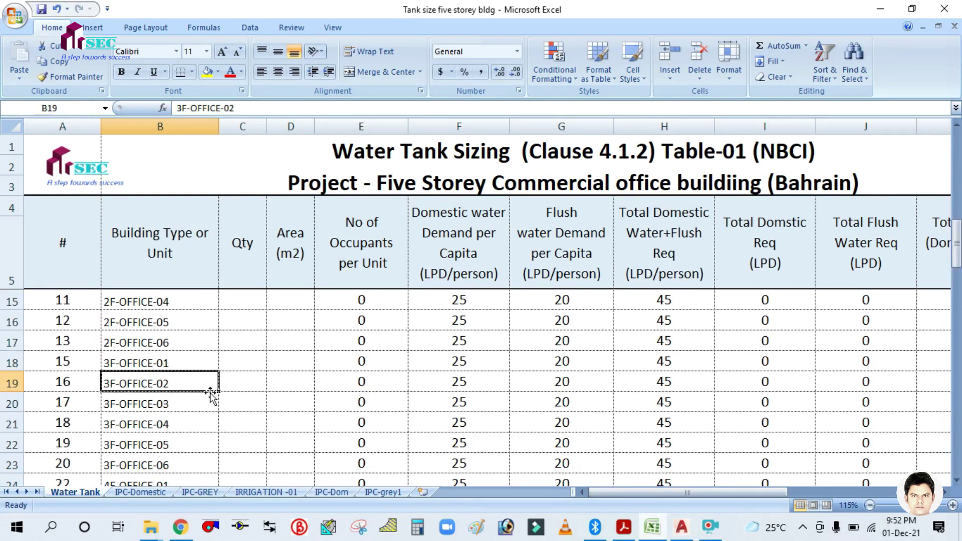
- Go through the remaining unit names from 3F-OFFICE-03 to 4F-OFFICE-06 in the Building Type or Unit column
{"action": "key", "text": "Down"}
{"action": "key", "text": "Down"}
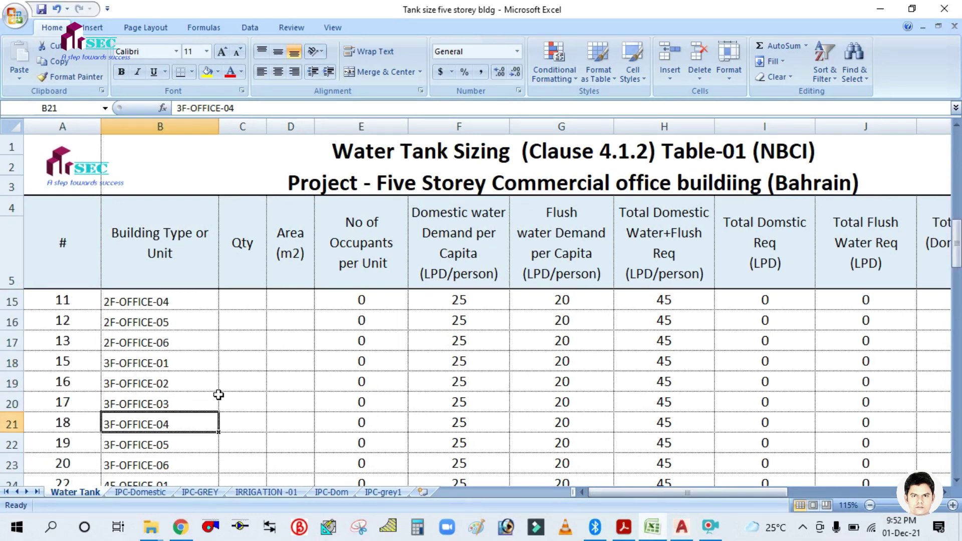
{"action": "scroll", "coordinate": [219, 390], "scroll_direction": "down", "scroll_amount": 1}
{"action": "key", "text": "Down"}
{"action": "key", "text": "Down"}
{"action": "key", "text": "Down"}
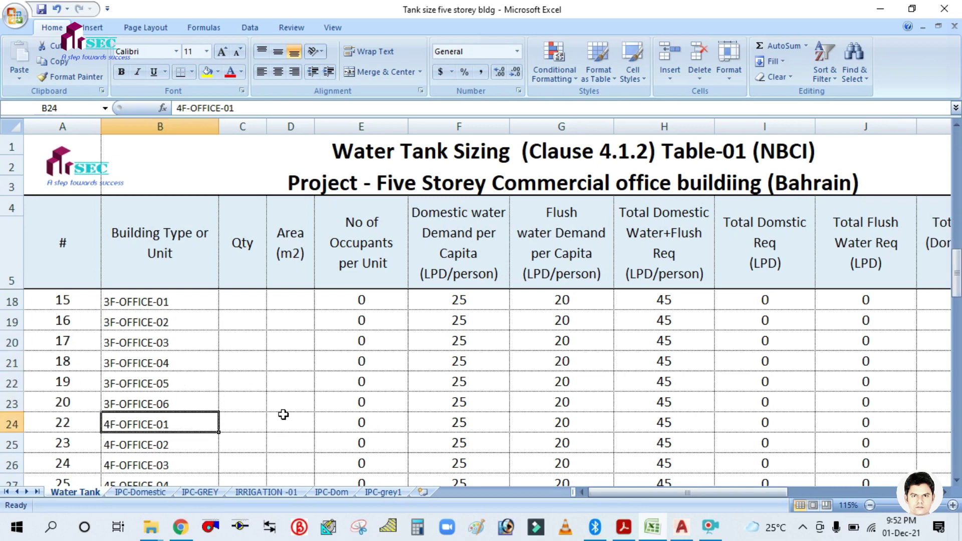
{"action": "scroll", "coordinate": [383, 371], "scroll_direction": "down", "scroll_amount": 1}
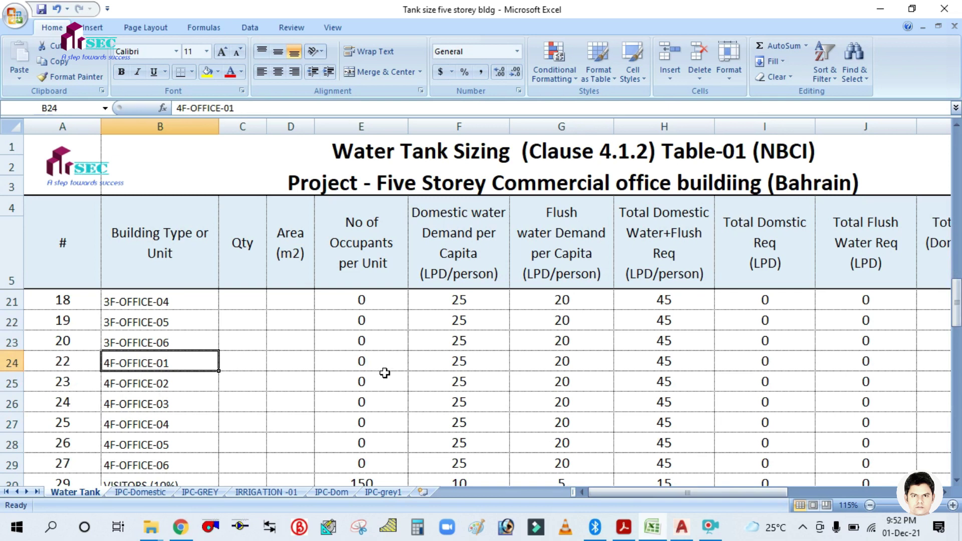
{"action": "scroll", "coordinate": [226, 383], "scroll_direction": "down", "scroll_amount": 2}
{"action": "scroll", "coordinate": [231, 384], "scroll_direction": "up", "scroll_amount": 2}
{"action": "key", "text": "Down"}
{"action": "key", "text": "Down"}
{"action": "key", "text": "Down"}
{"action": "key", "text": "Down"}
{"action": "key", "text": "Down"}
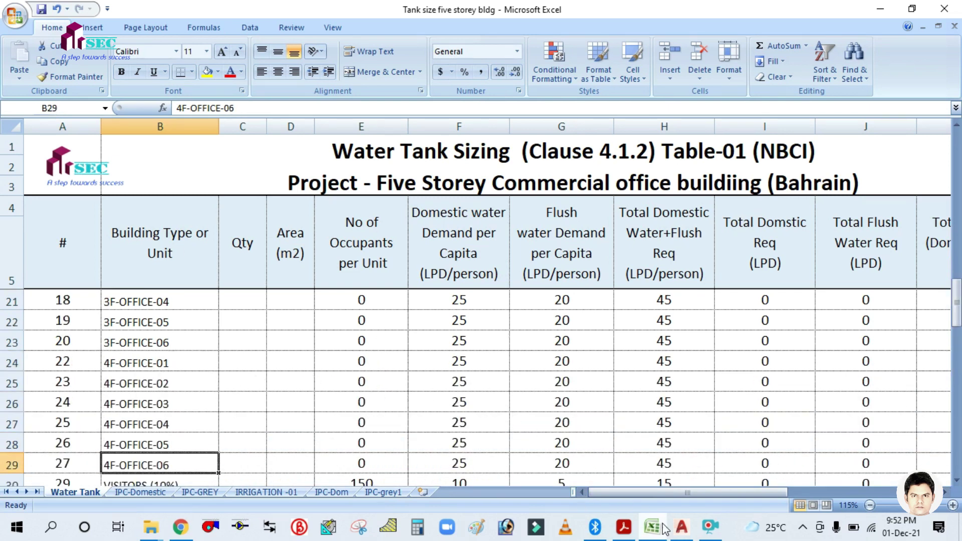
- Switch to AutoCAD, read the sheet content of the AR (6) layout and examine the offices and toilets on its floor plan
{"action": "left_click", "coordinate": [681, 527]}
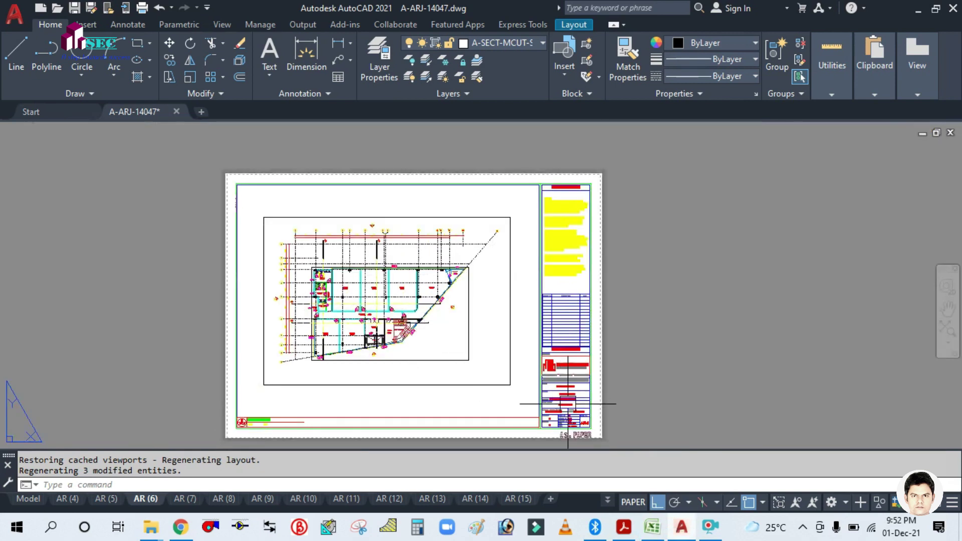
{"action": "scroll", "coordinate": [567, 404], "scroll_direction": "up", "scroll_amount": 4}
{"action": "scroll", "coordinate": [573, 386], "scroll_direction": "down", "scroll_amount": 2}
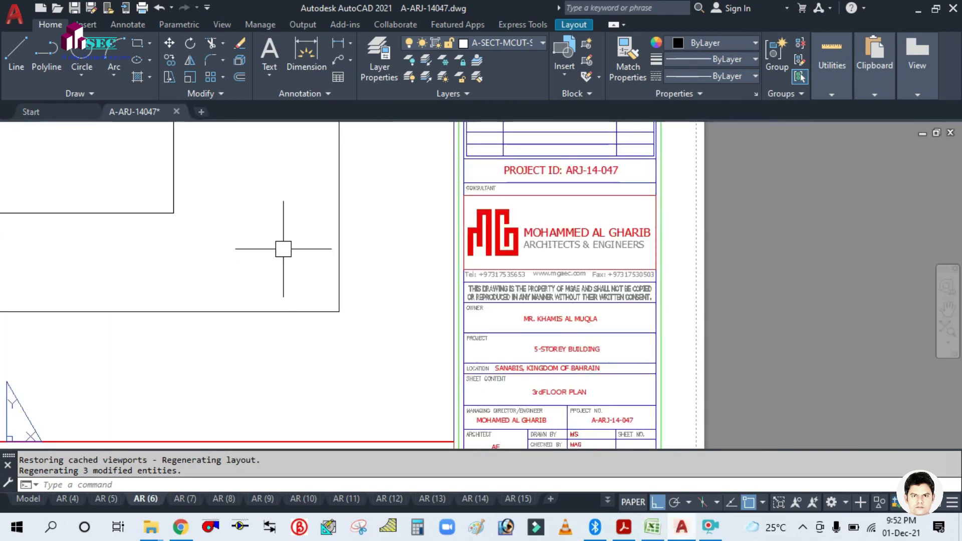
{"action": "scroll", "coordinate": [584, 345], "scroll_direction": "down", "scroll_amount": 3}
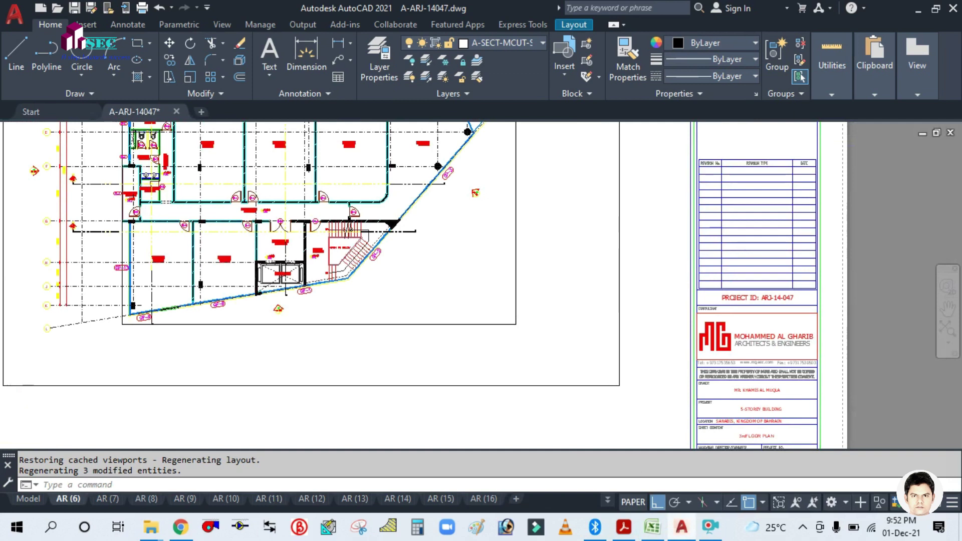
{"action": "scroll", "coordinate": [170, 251], "scroll_direction": "up", "scroll_amount": 5}
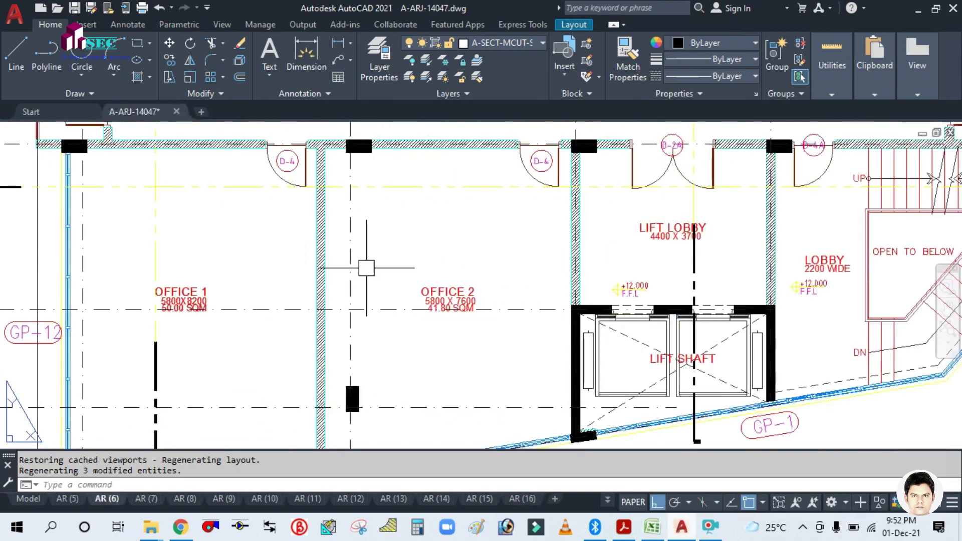
{"action": "scroll", "coordinate": [546, 274], "scroll_direction": "down", "scroll_amount": 2}
{"action": "mouse_move", "coordinate": [401, 164]}
{"action": "left_mouse_down"}
{"action": "mouse_move", "coordinate": [405, 320]}
{"action": "mouse_move", "coordinate": [369, 432]}
{"action": "left_mouse_up"}
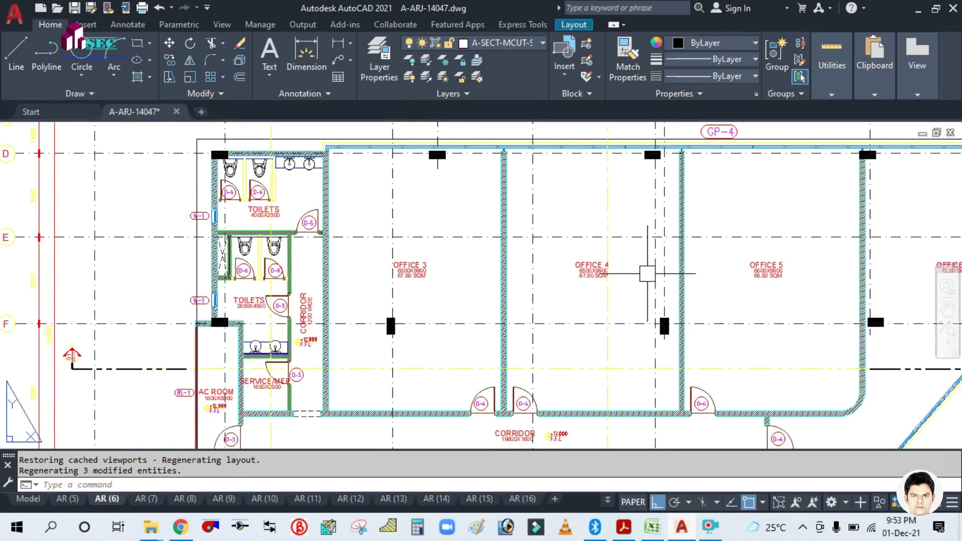
{"action": "left_click_drag", "start_coordinate": [798, 268], "coordinate": [538, 270]}
{"action": "scroll", "coordinate": [697, 302], "scroll_direction": "down", "scroll_amount": 2}
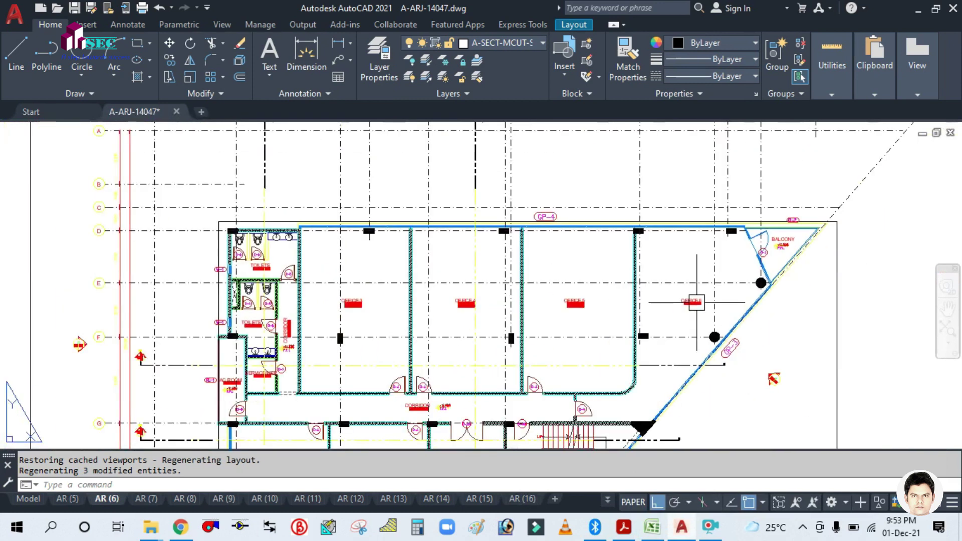
- Open the AR (7) layout and read the sheet content in its title block
{"action": "left_click", "coordinate": [144, 500]}
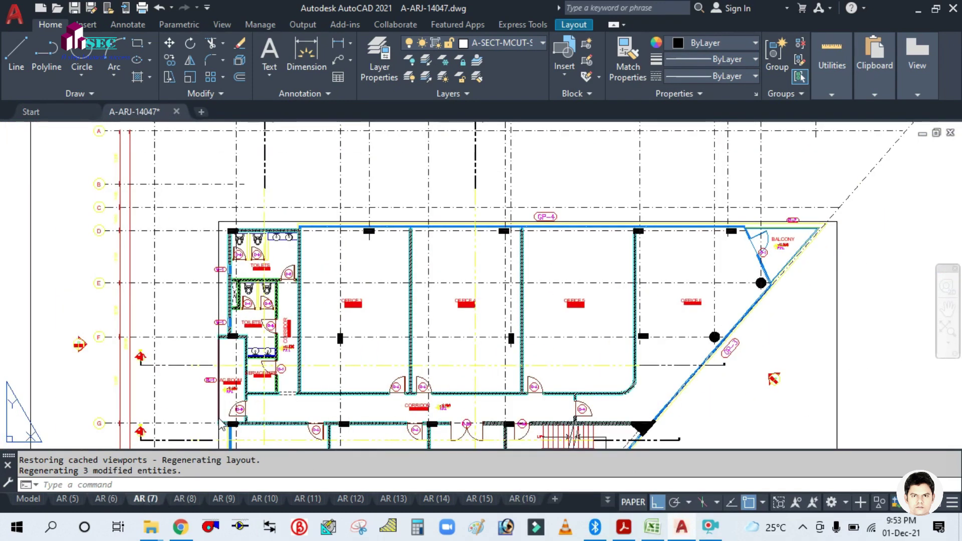
{"action": "scroll", "coordinate": [327, 273], "scroll_direction": "up", "scroll_amount": 2}
{"action": "scroll", "coordinate": [328, 272], "scroll_direction": "down", "scroll_amount": 6}
{"action": "left_click_drag", "start_coordinate": [451, 334], "coordinate": [300, 236]}
{"action": "scroll", "coordinate": [521, 341], "scroll_direction": "up", "scroll_amount": 9}
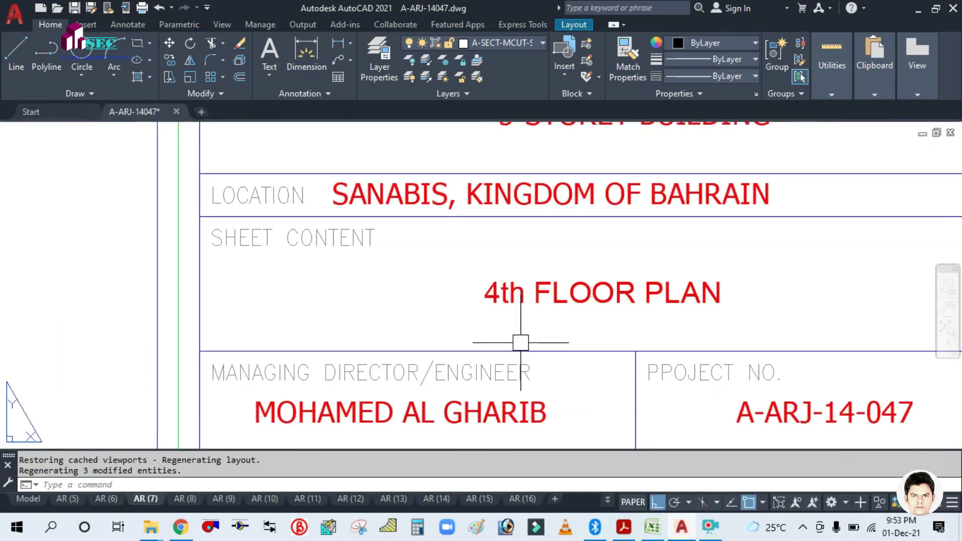
{"action": "scroll", "coordinate": [521, 343], "scroll_direction": "down", "scroll_amount": 8}
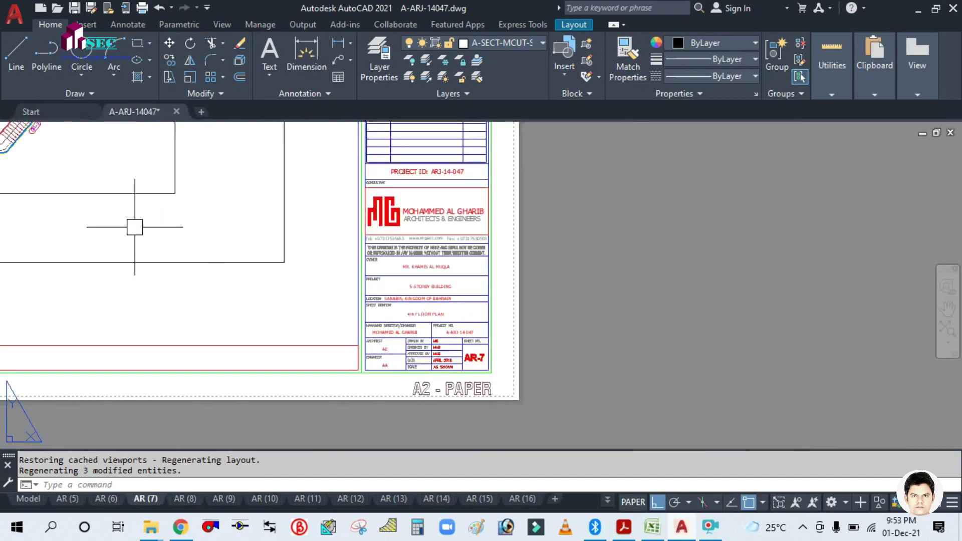
- Examine the office labels and areas on the fourth floor plan
{"action": "left_click_drag", "start_coordinate": [135, 227], "coordinate": [547, 376]}
{"action": "scroll", "coordinate": [547, 375], "scroll_direction": "up", "scroll_amount": 4}
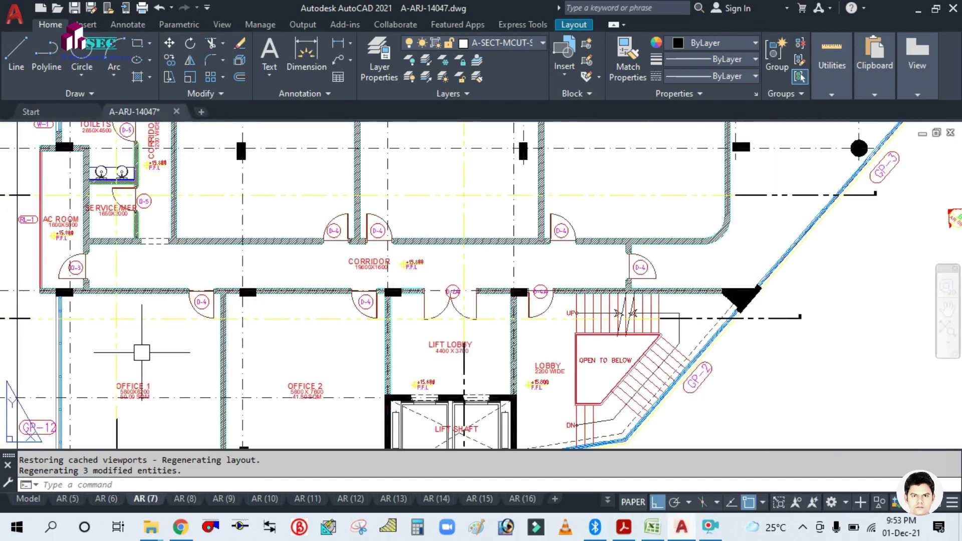
{"action": "left_click_drag", "start_coordinate": [242, 174], "coordinate": [288, 394]}
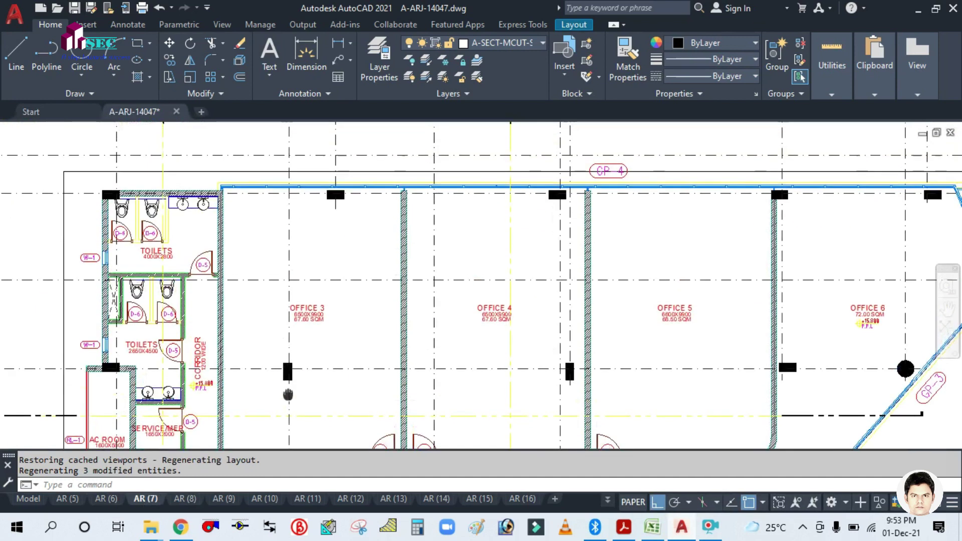
{"action": "scroll", "coordinate": [335, 318], "scroll_direction": "up", "scroll_amount": 2}
{"action": "left_click_drag", "start_coordinate": [633, 320], "coordinate": [490, 310]}
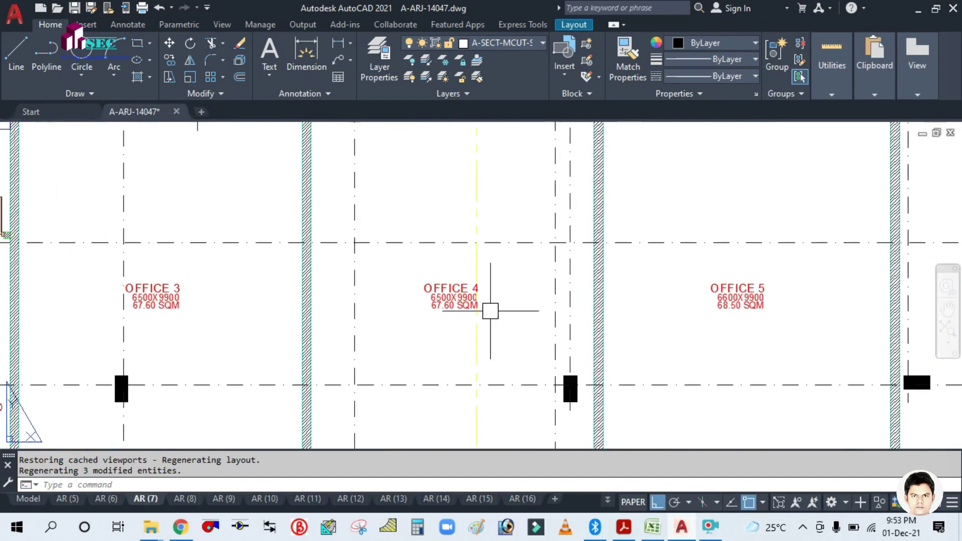
{"action": "scroll", "coordinate": [490, 311], "scroll_direction": "down", "scroll_amount": 2}
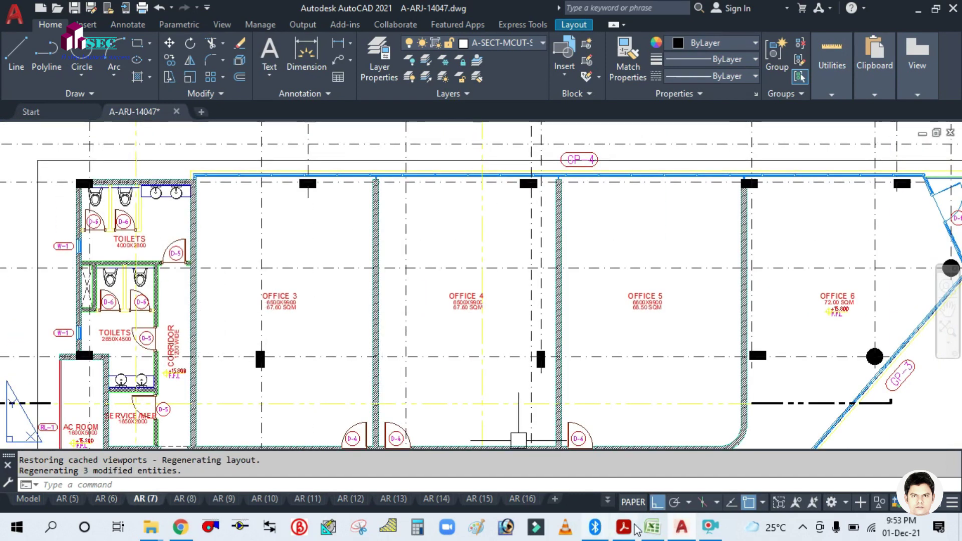
- Switch to Excel and set the quantity to 1 for FF-OFFICE-02 through FF-OFFICE-06
{"action": "left_click", "coordinate": [650, 531]}
{"action": "scroll", "coordinate": [209, 318], "scroll_direction": "down", "scroll_amount": 3}
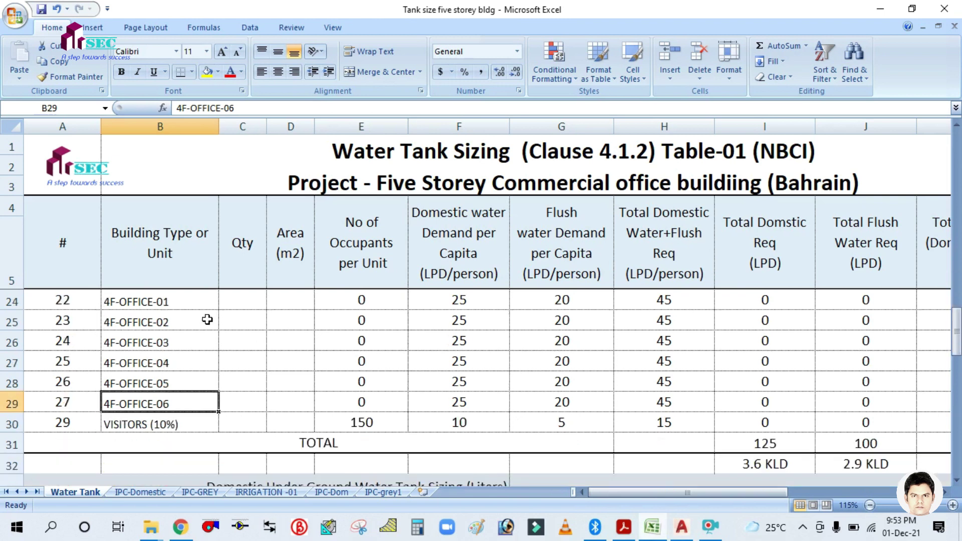
{"action": "scroll", "coordinate": [206, 320], "scroll_direction": "up", "scroll_amount": 7}
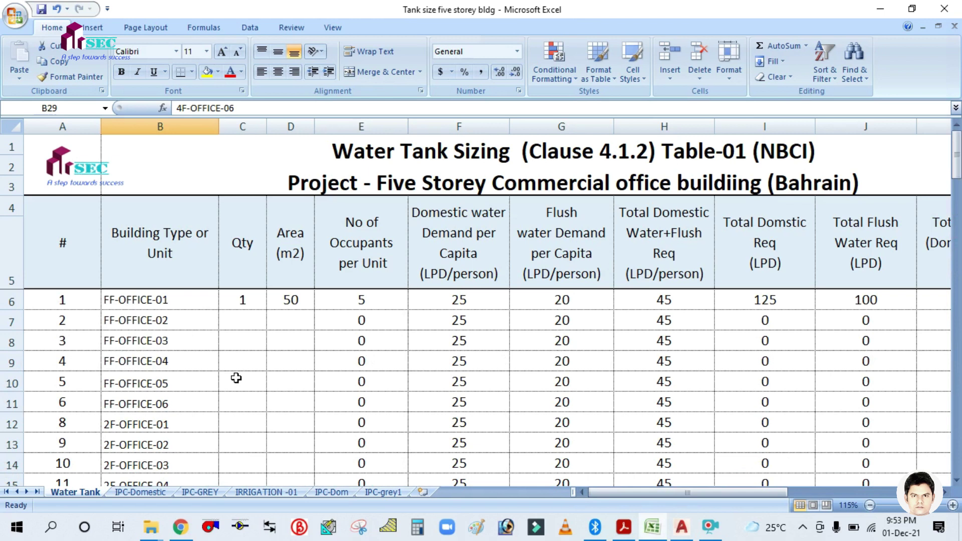
{"action": "left_click", "coordinate": [237, 321]}
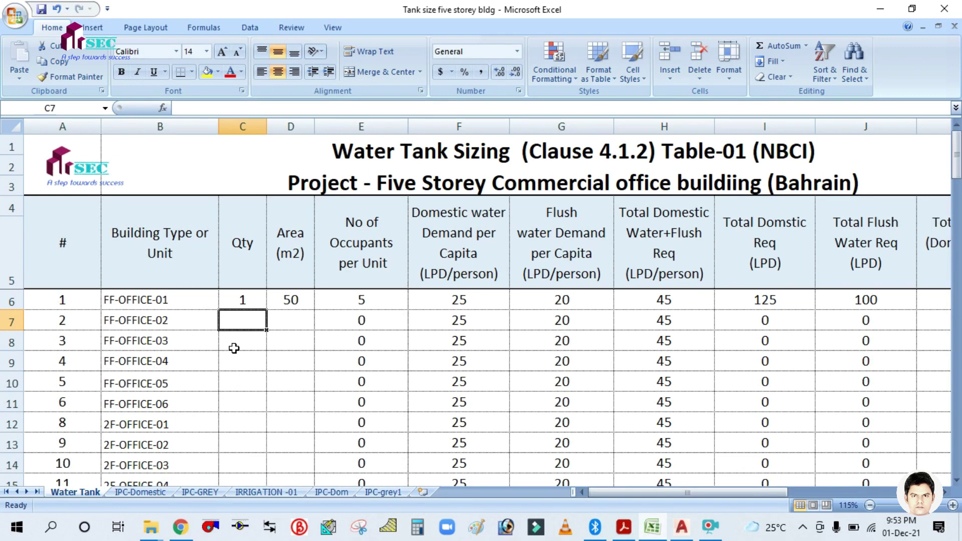
{"action": "type", "text": "1"}
{"action": "left_click", "coordinate": [247, 357]}
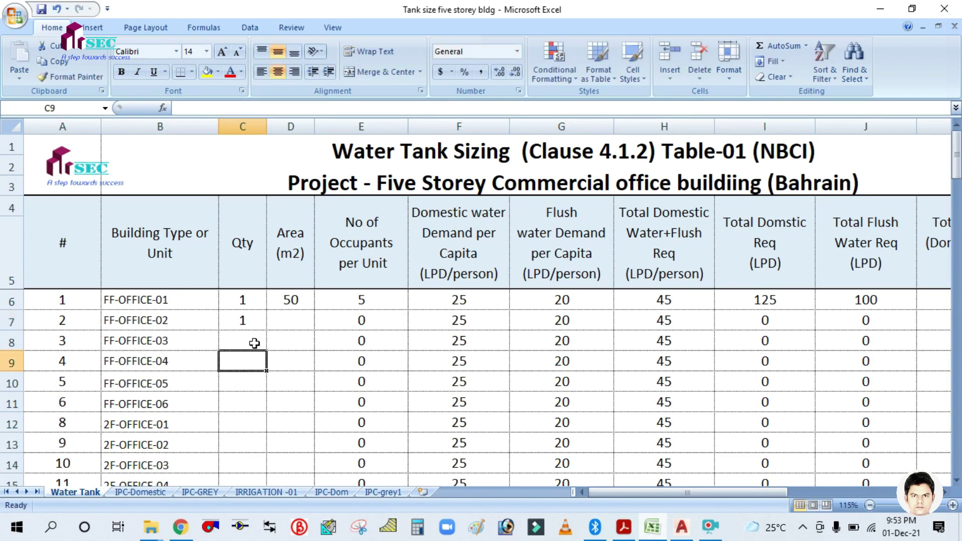
{"action": "left_click_drag", "start_coordinate": [252, 323], "coordinate": [231, 401]}
{"action": "key", "text": "ctrl+d"}
{"action": "scroll", "coordinate": [287, 419], "scroll_direction": "down", "scroll_amount": 1}
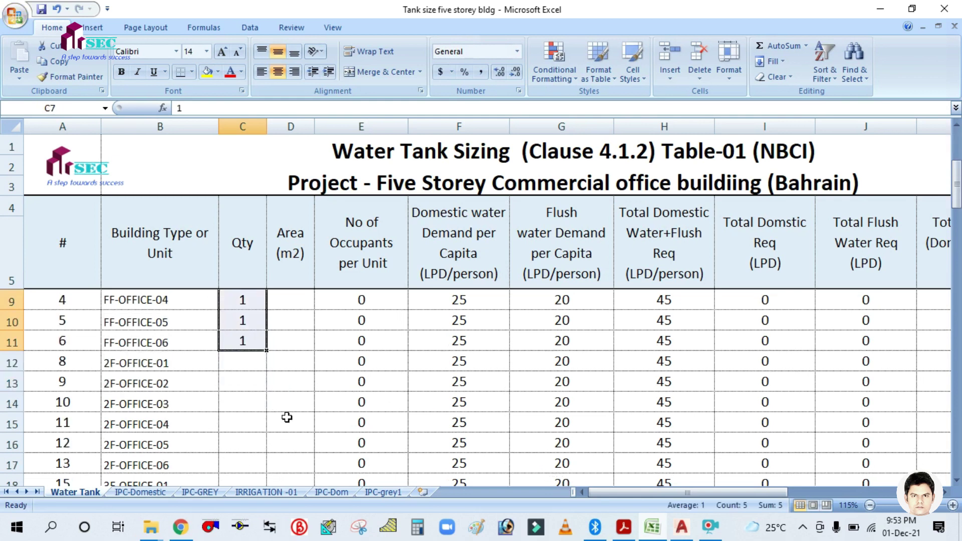
- Fill the quantity of 1 from FF-OFFICE-06 down through 4F-OFFICE-06
{"action": "left_click", "coordinate": [287, 401]}
{"action": "left_click_drag", "start_coordinate": [247, 339], "coordinate": [247, 358]}
{"action": "key", "text": "ctrl+d"}
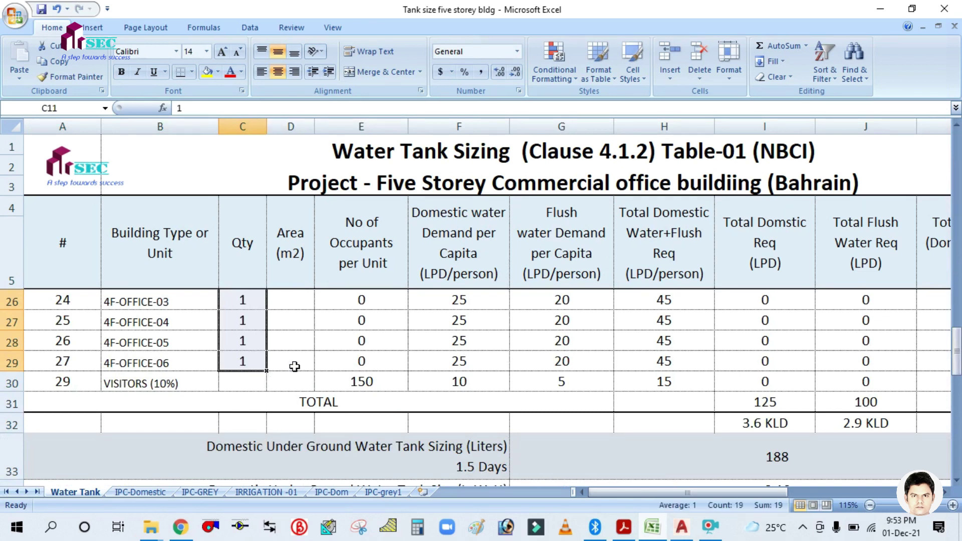
{"action": "left_click", "coordinate": [279, 355]}
{"action": "scroll", "coordinate": [285, 355], "scroll_direction": "up", "scroll_amount": 7}
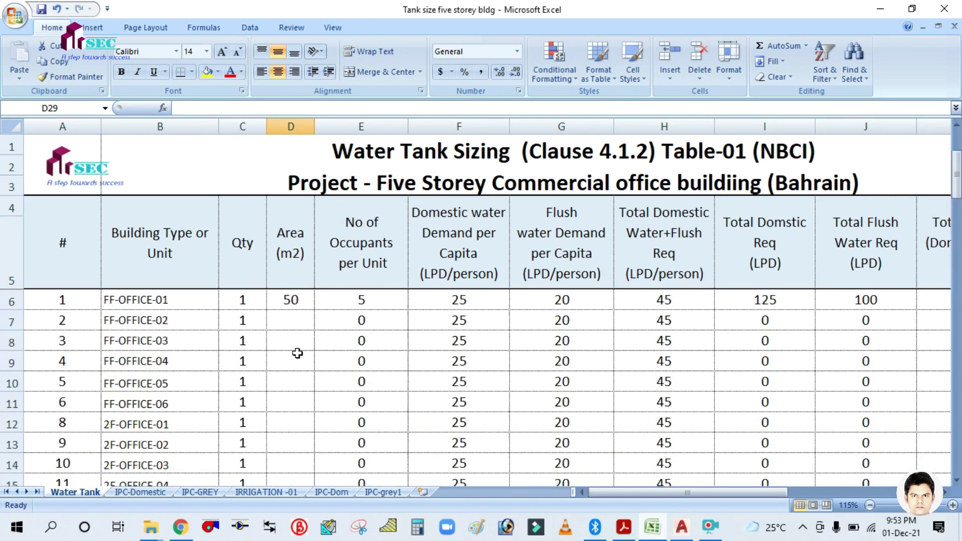
- Check the Area cells of the first offices, switch to AutoCAD and read Office 1's area on the AR (5) layout
{"action": "left_click", "coordinate": [293, 299]}
{"action": "left_click", "coordinate": [295, 339]}
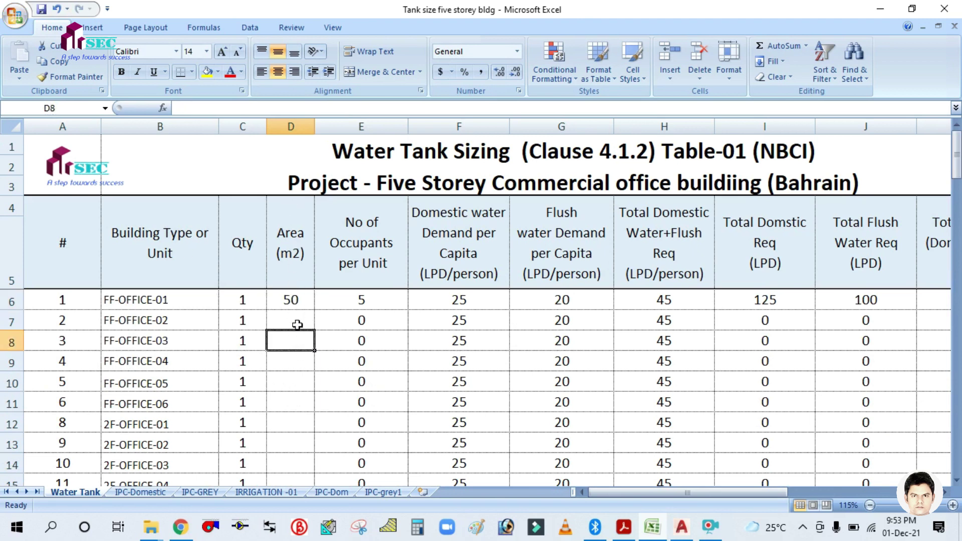
{"action": "left_click", "coordinate": [297, 319]}
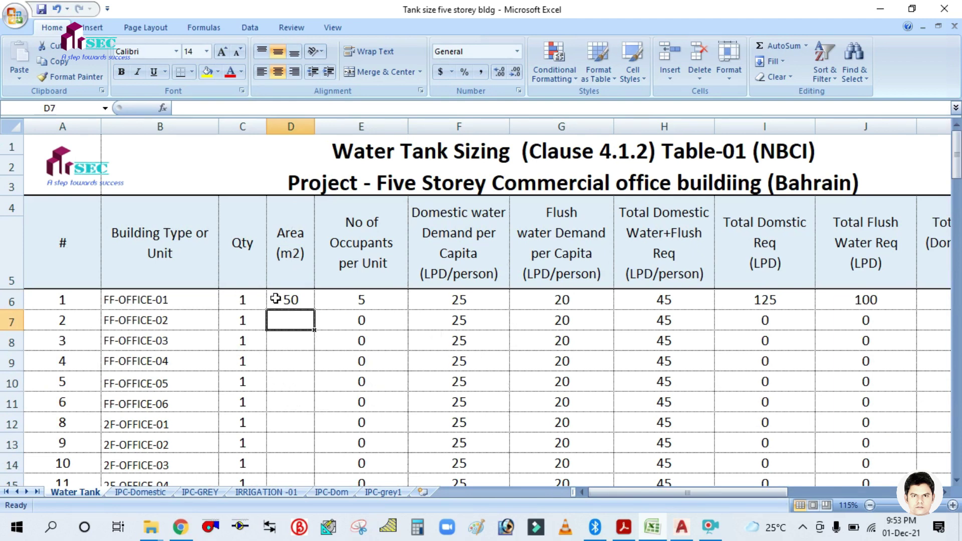
{"action": "left_click", "coordinate": [288, 299]}
{"action": "left_click", "coordinate": [676, 531]}
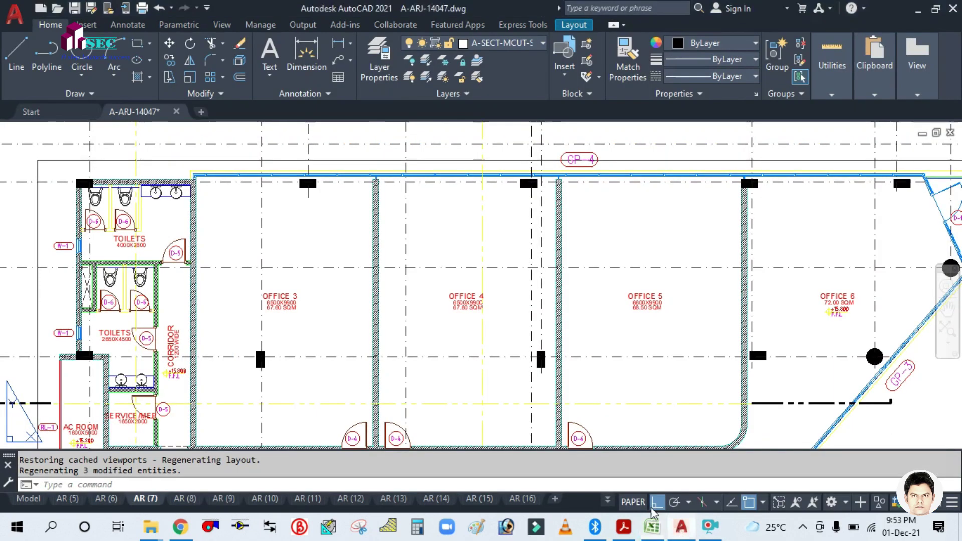
{"action": "left_click", "coordinate": [70, 499]}
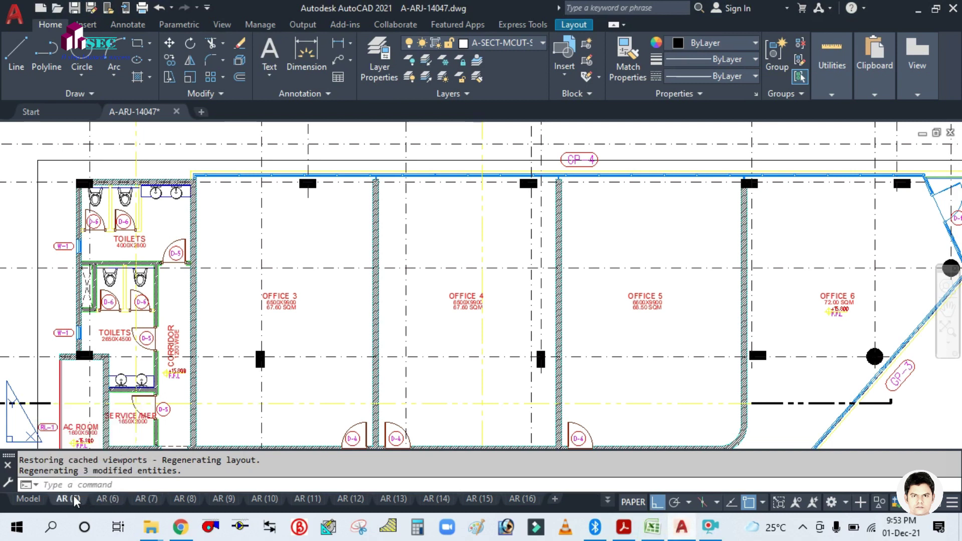
{"action": "left_click_drag", "start_coordinate": [612, 370], "coordinate": [603, 363]}
{"action": "scroll", "coordinate": [419, 200], "scroll_direction": "down", "scroll_amount": 4}
{"action": "scroll", "coordinate": [269, 388], "scroll_direction": "up", "scroll_amount": 6}
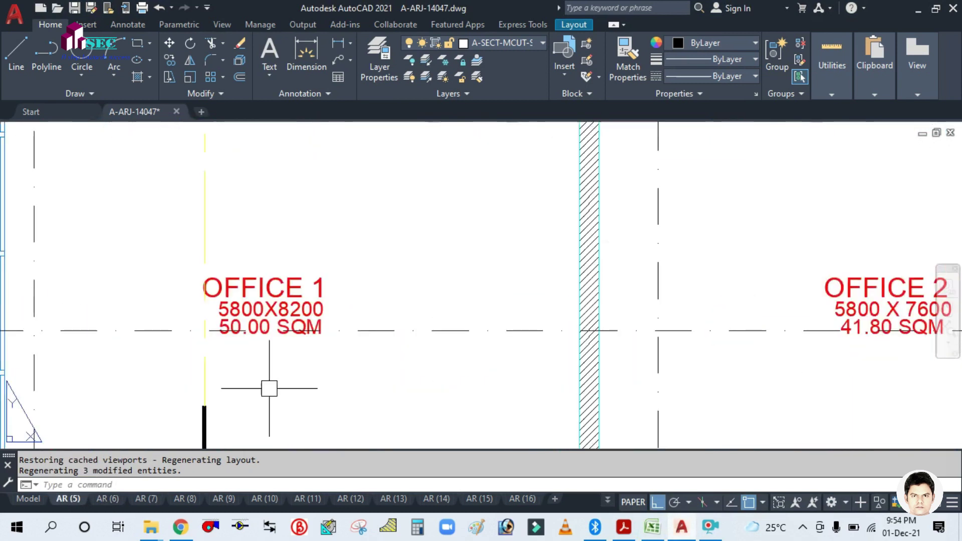
{"action": "scroll", "coordinate": [234, 327], "scroll_direction": "up", "scroll_amount": 2}
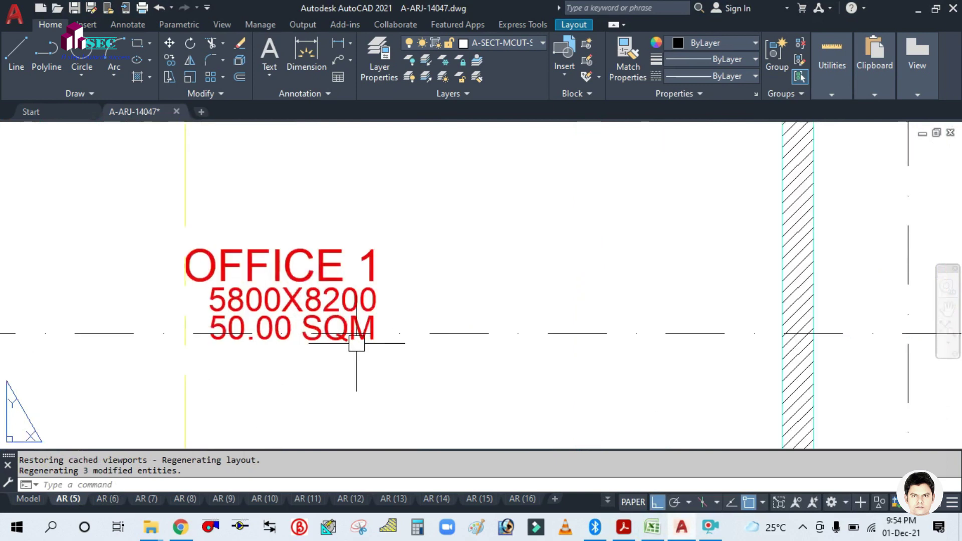
- Locate Office 2's area label on the plan, switch to Excel and select the Area cell of FF-OFFICE-02
{"action": "scroll", "coordinate": [357, 343], "scroll_direction": "down", "scroll_amount": 3}
{"action": "scroll", "coordinate": [751, 339], "scroll_direction": "up", "scroll_amount": 2}
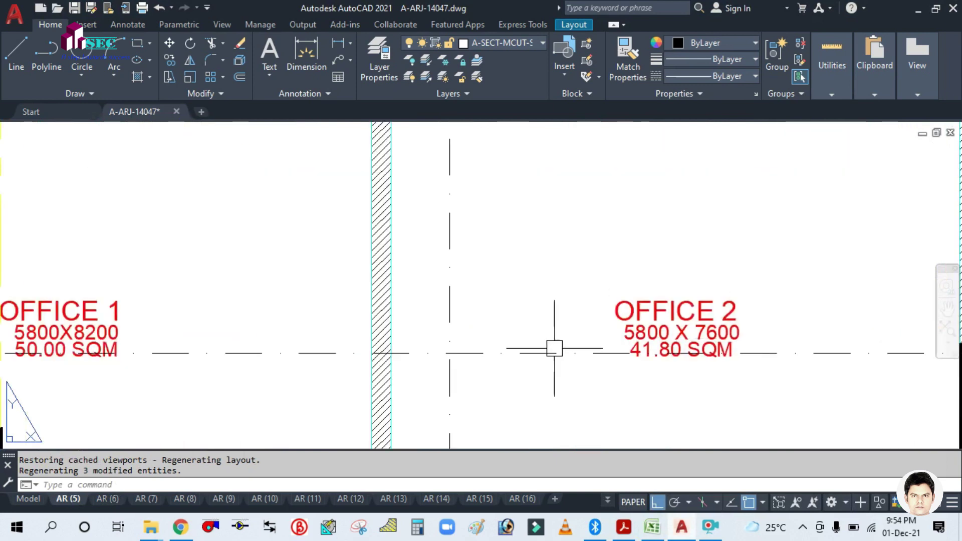
{"action": "scroll", "coordinate": [563, 352], "scroll_direction": "down", "scroll_amount": 2}
{"action": "mouse_move", "coordinate": [652, 526]}
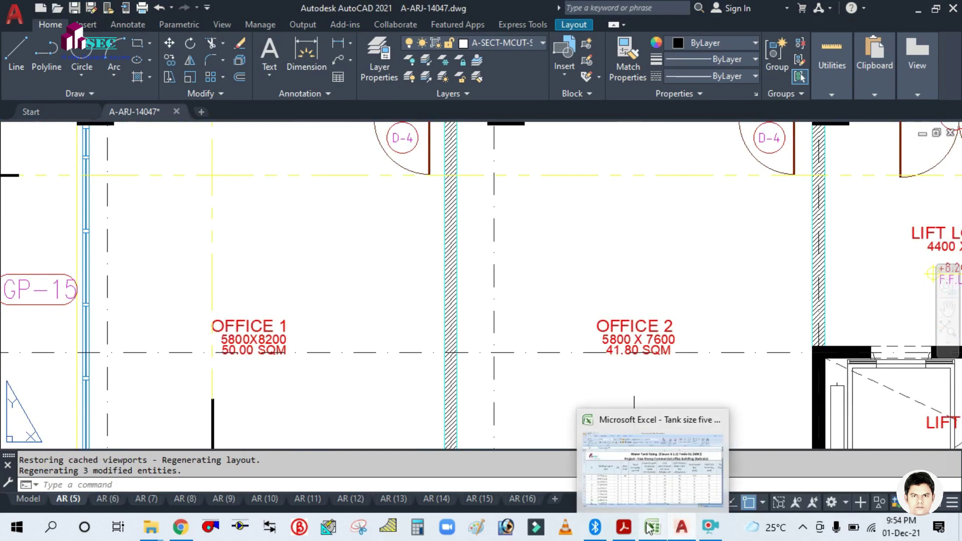
{"action": "left_click", "coordinate": [597, 489]}
{"action": "left_click", "coordinate": [300, 323]}
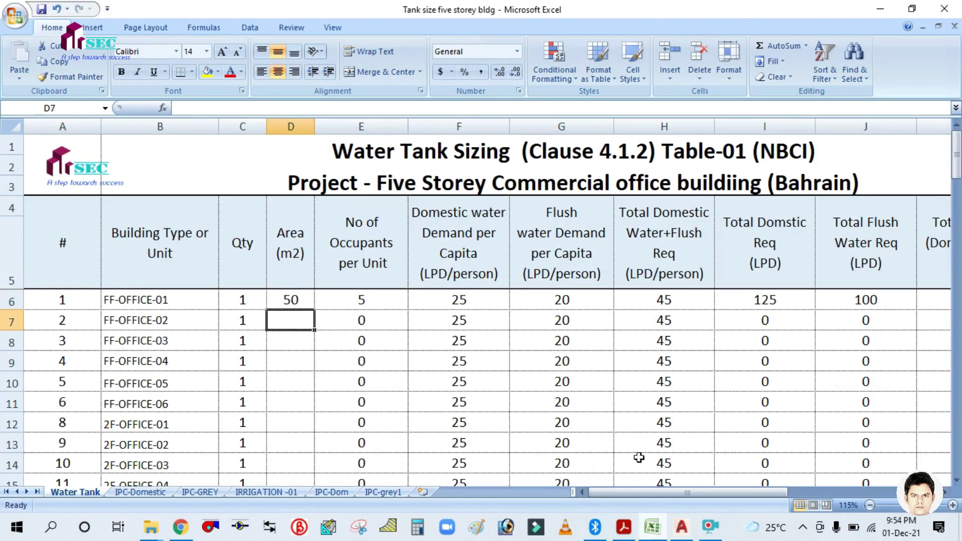
- Check Office 2's area label on the AutoCAD plan, switch back to Excel and set the FF-OFFICE-02 area to 42 m2
{"action": "left_click", "coordinate": [662, 526]}
{"action": "scroll", "coordinate": [623, 301], "scroll_direction": "up", "scroll_amount": 3}
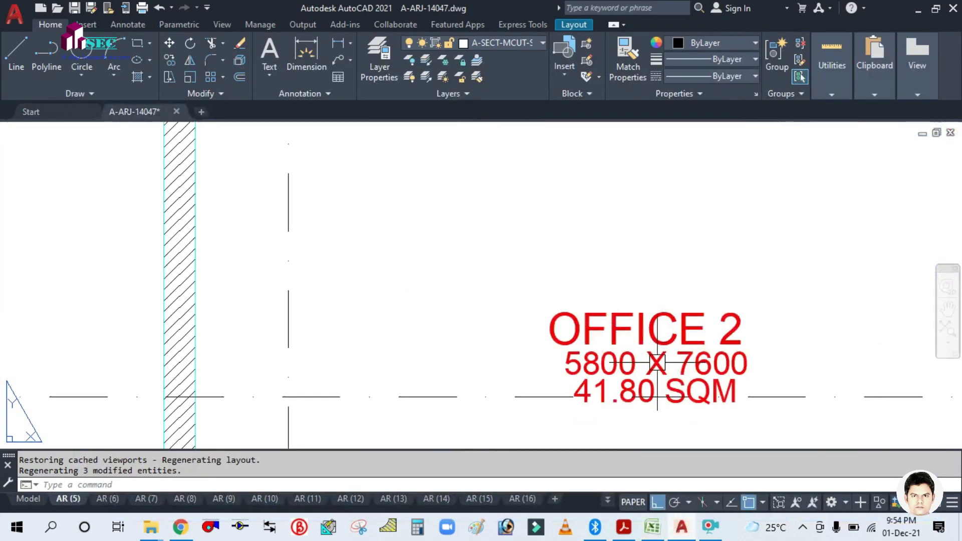
{"action": "mouse_move", "coordinate": [653, 531]}
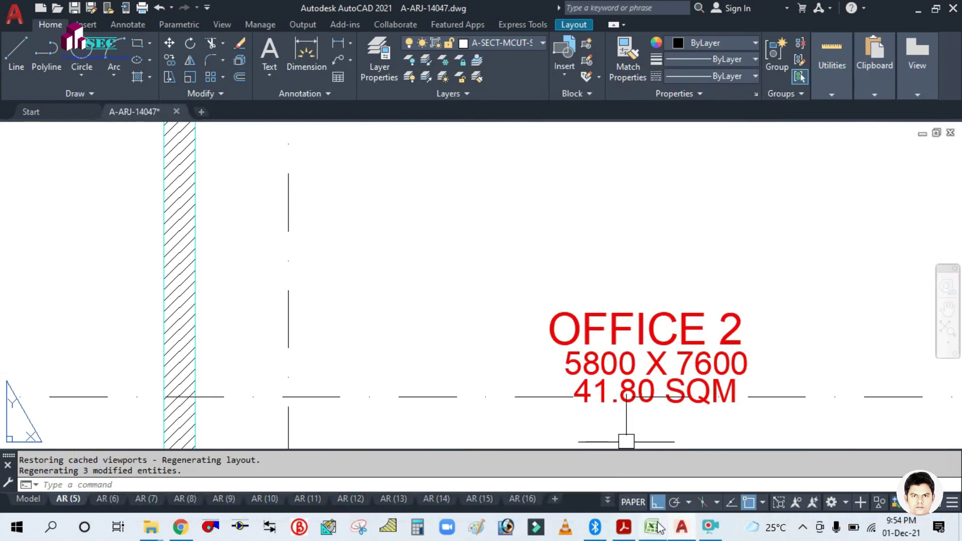
{"action": "left_click", "coordinate": [596, 416]}
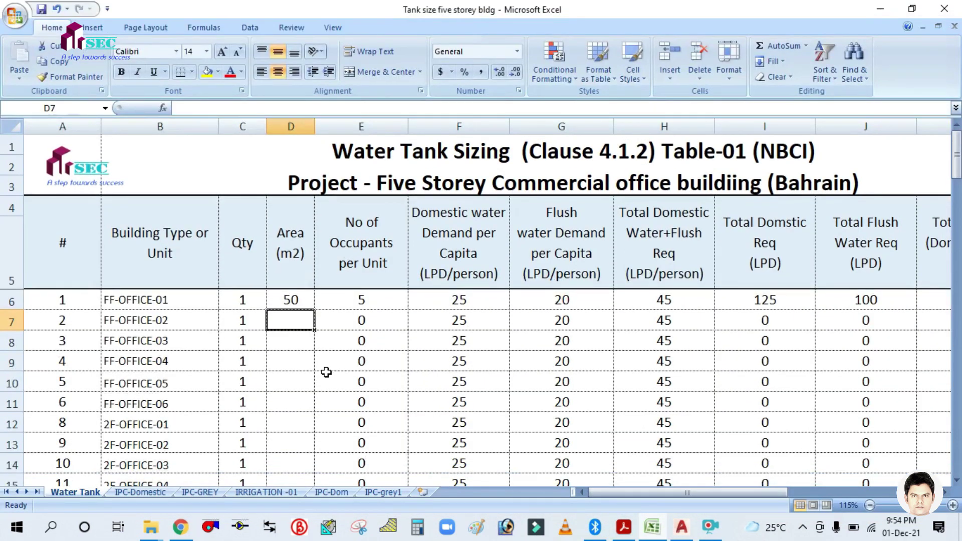
{"action": "type", "text": "42"}
{"action": "left_click", "coordinate": [303, 341]}
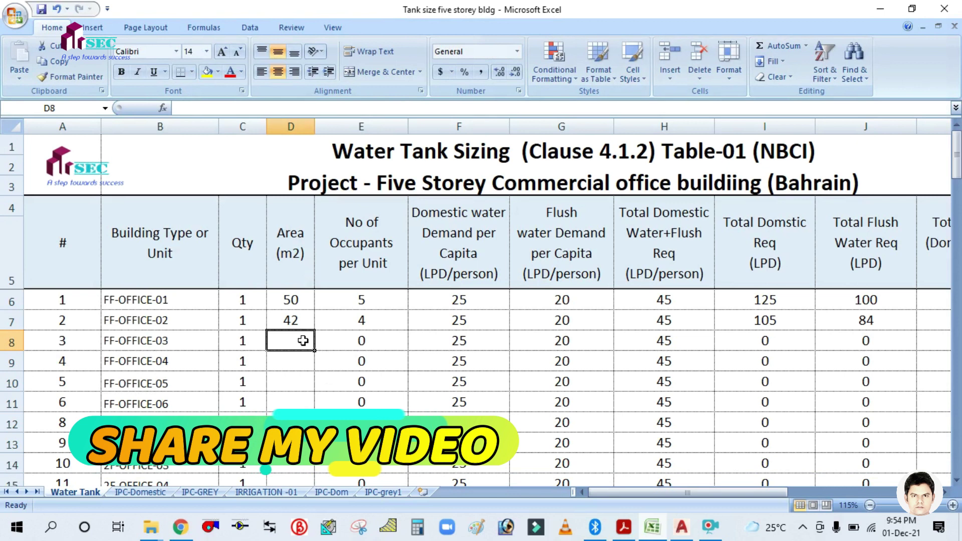
- Clear the occupant, per-capita demand and total requirement cells E7:J30, from FF-OFFICE-02 down through the VISITORS (10%) row
{"action": "scroll", "coordinate": [310, 316], "scroll_direction": "down", "scroll_amount": 1}
{"action": "scroll", "coordinate": [316, 317], "scroll_direction": "up", "scroll_amount": 1}
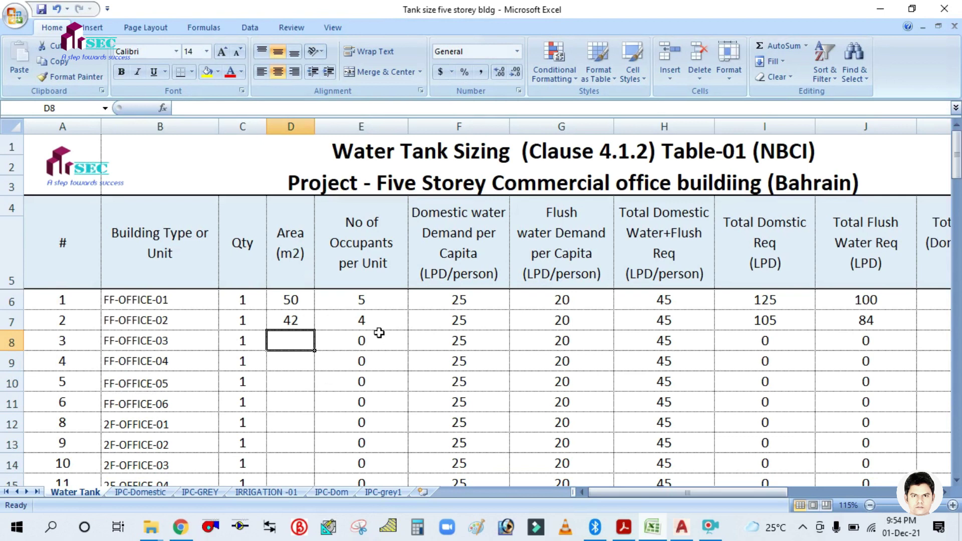
{"action": "left_click_drag", "start_coordinate": [370, 316], "coordinate": [842, 376]}
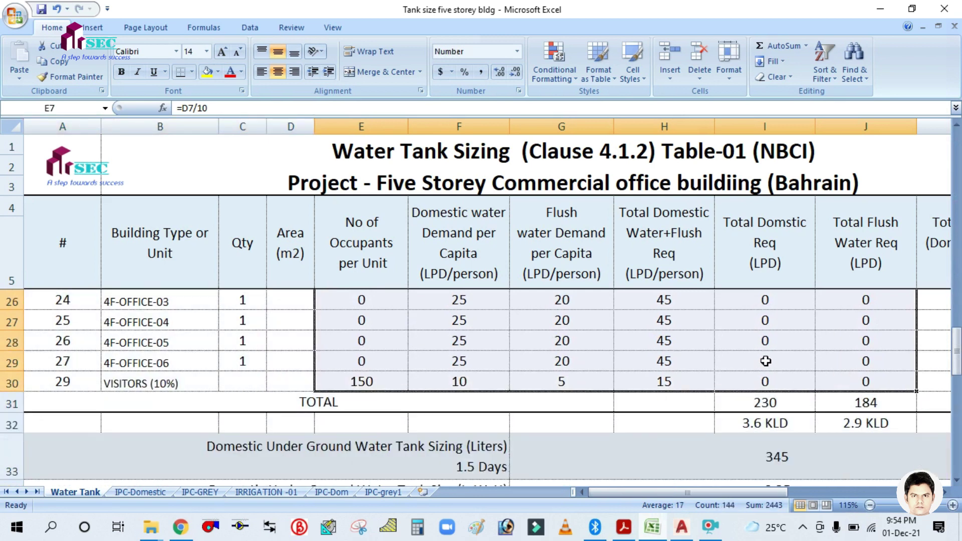
{"action": "key", "text": "Delete"}
{"action": "scroll", "coordinate": [626, 356], "scroll_direction": "up", "scroll_amount": 7}
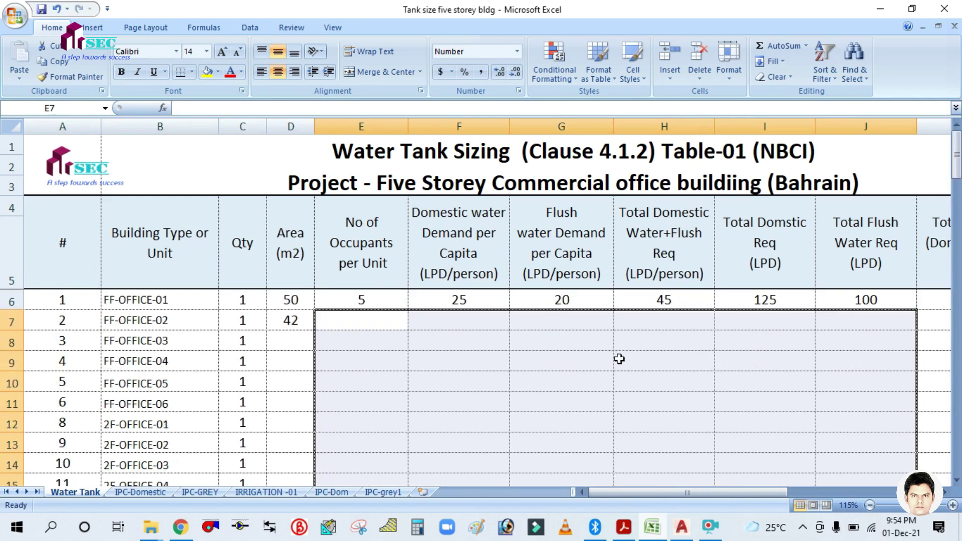
{"action": "left_click", "coordinate": [481, 383]}
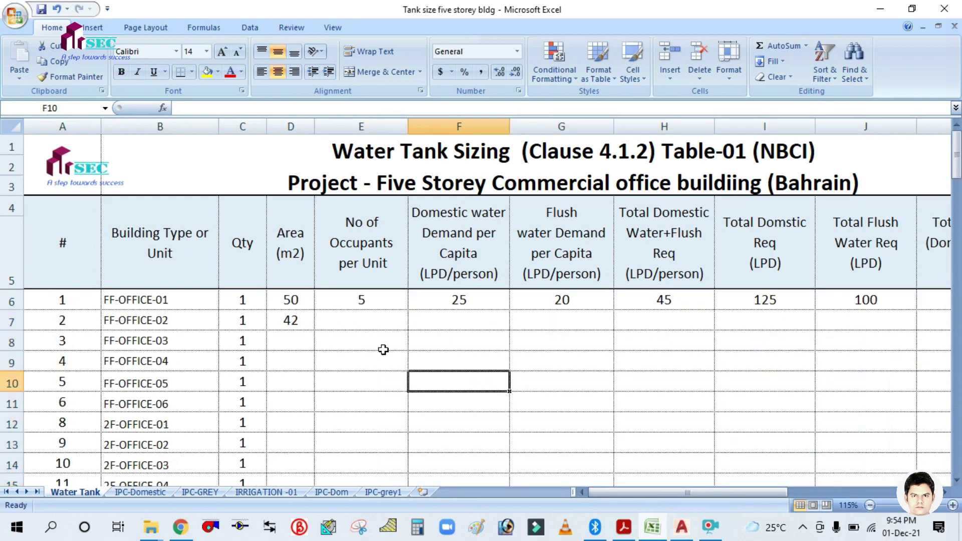
{"action": "left_click", "coordinate": [351, 320]}
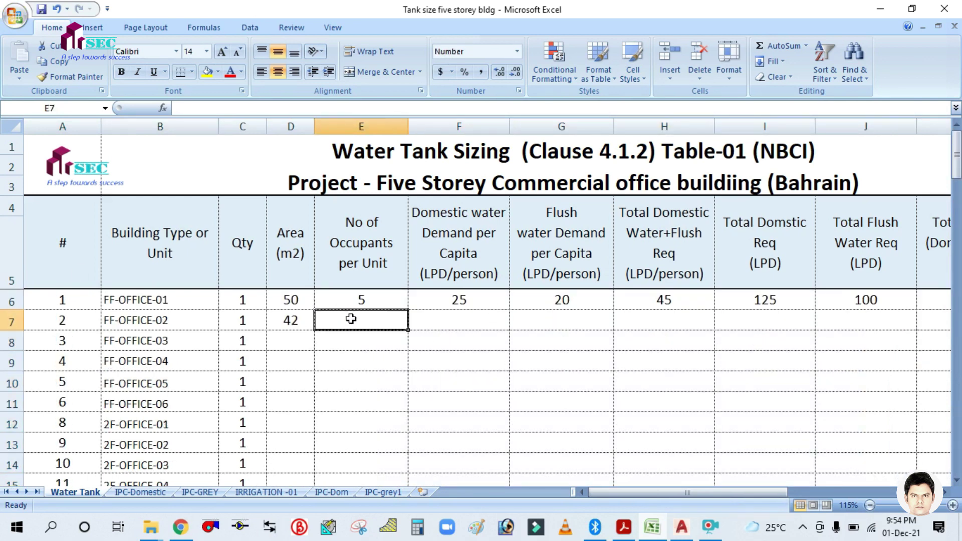
- Switch to AutoCAD to read Office 3's area label, return to Excel and set the FF-OFFICE-03 area to 68 m2
{"action": "left_click", "coordinate": [284, 339]}
{"action": "left_click", "coordinate": [681, 527]}
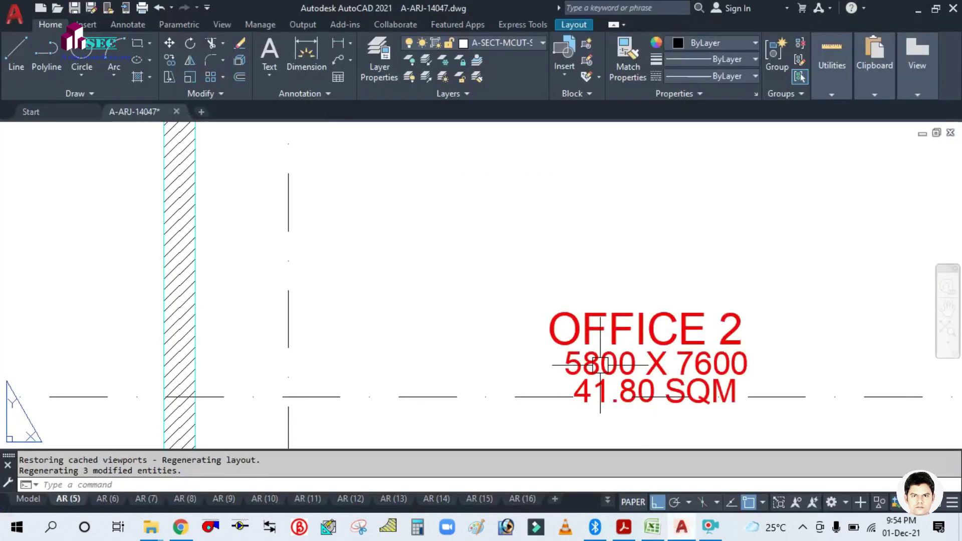
{"action": "scroll", "coordinate": [511, 326], "scroll_direction": "down", "scroll_amount": 3}
{"action": "scroll", "coordinate": [386, 241], "scroll_direction": "up", "scroll_amount": 3}
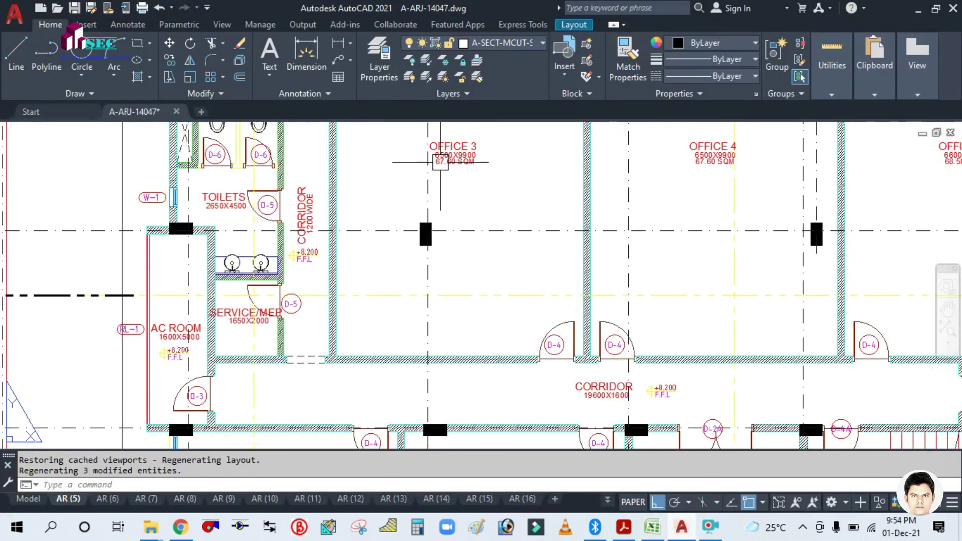
{"action": "scroll", "coordinate": [441, 166], "scroll_direction": "up", "scroll_amount": 4}
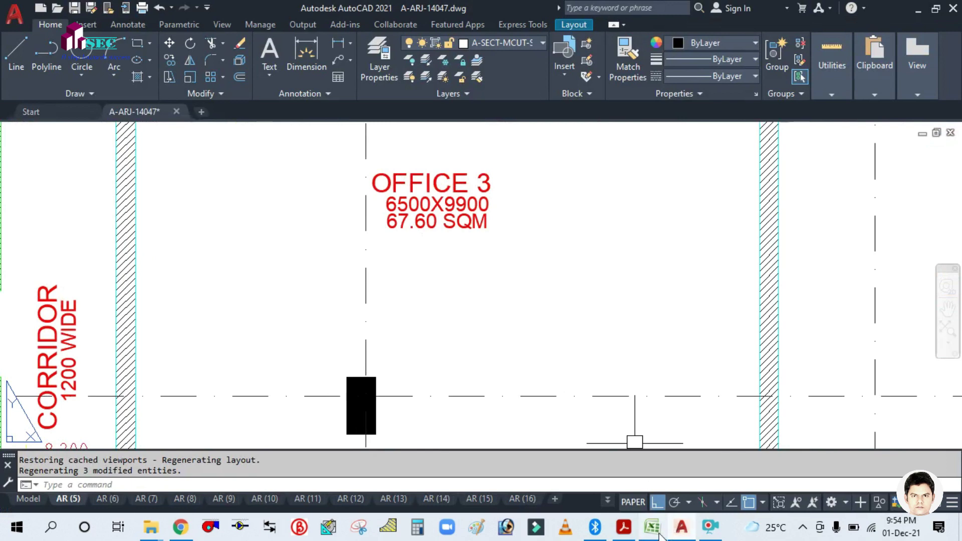
{"action": "key", "text": "alt+Tab"}
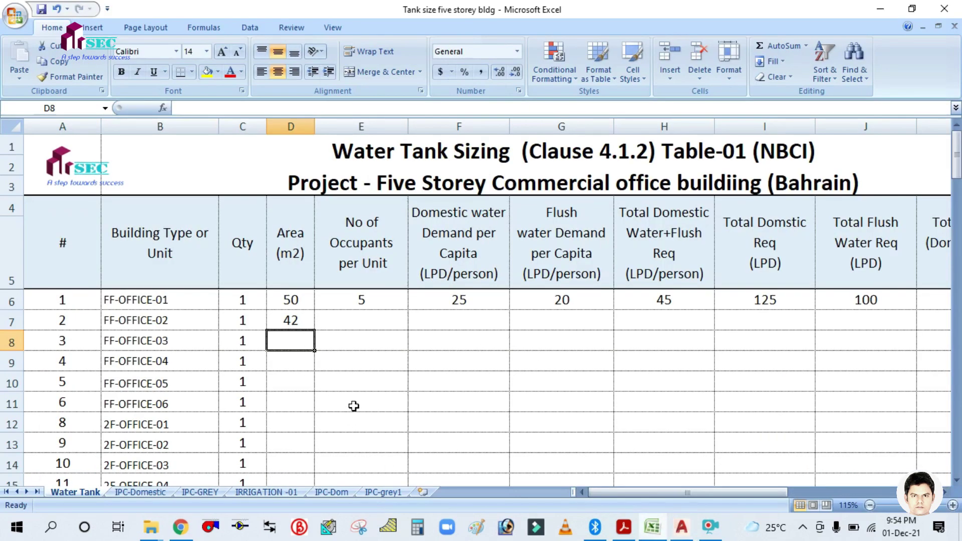
{"action": "type", "text": "6"}
{"action": "key", "text": "Return"}
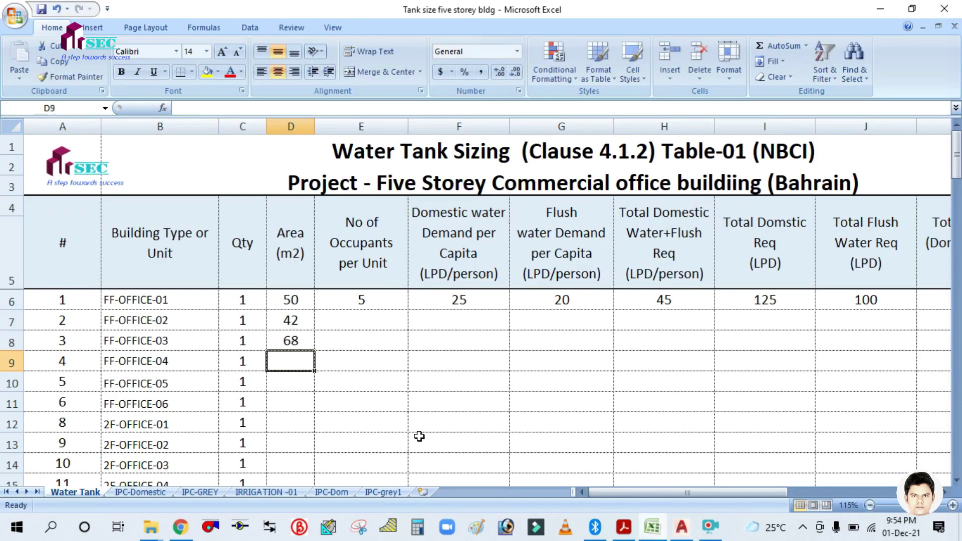
- Look up Office 4's area on the AutoCAD plan, return to Excel and set the FF-OFFICE-04 area to 68 m2
{"action": "left_click", "coordinate": [639, 528]}
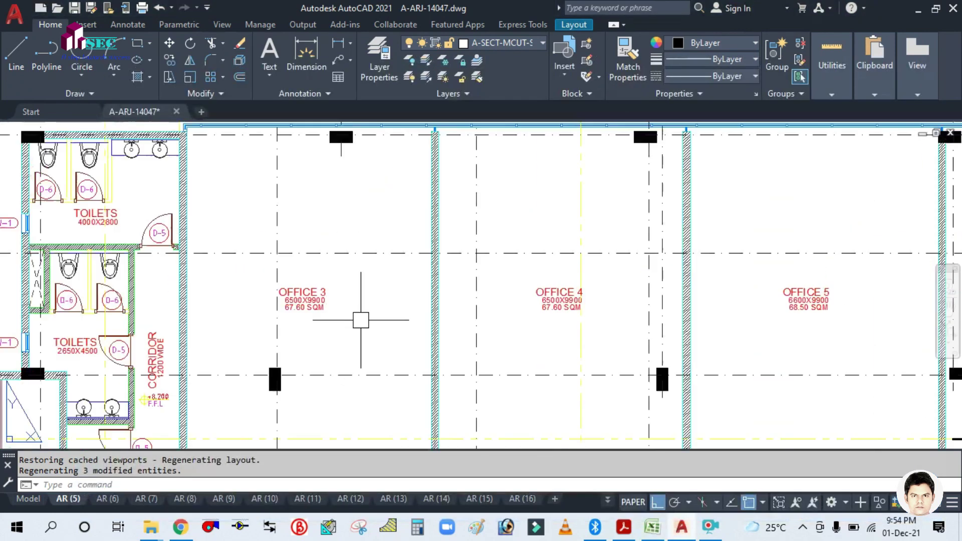
{"action": "scroll", "coordinate": [623, 318], "scroll_direction": "up", "scroll_amount": 2}
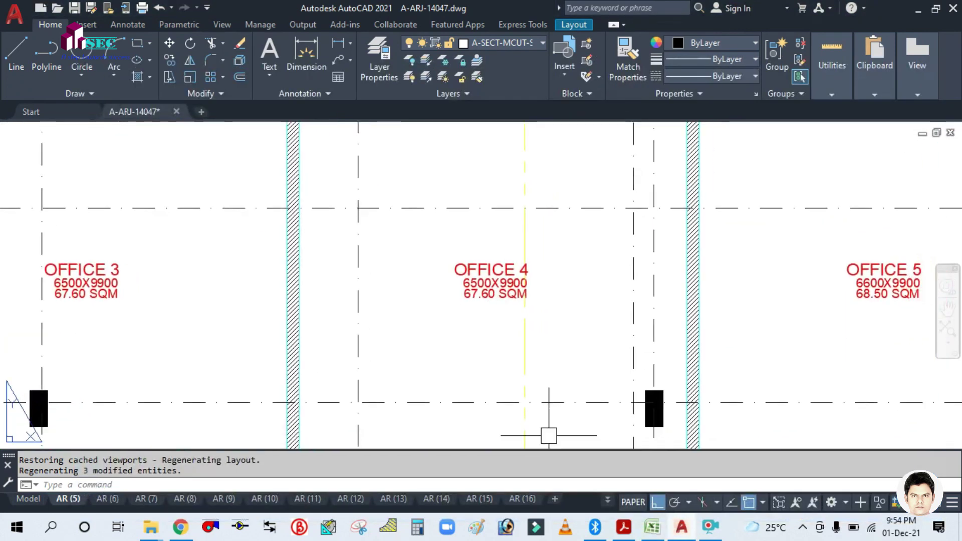
{"action": "left_click", "coordinate": [651, 530]}
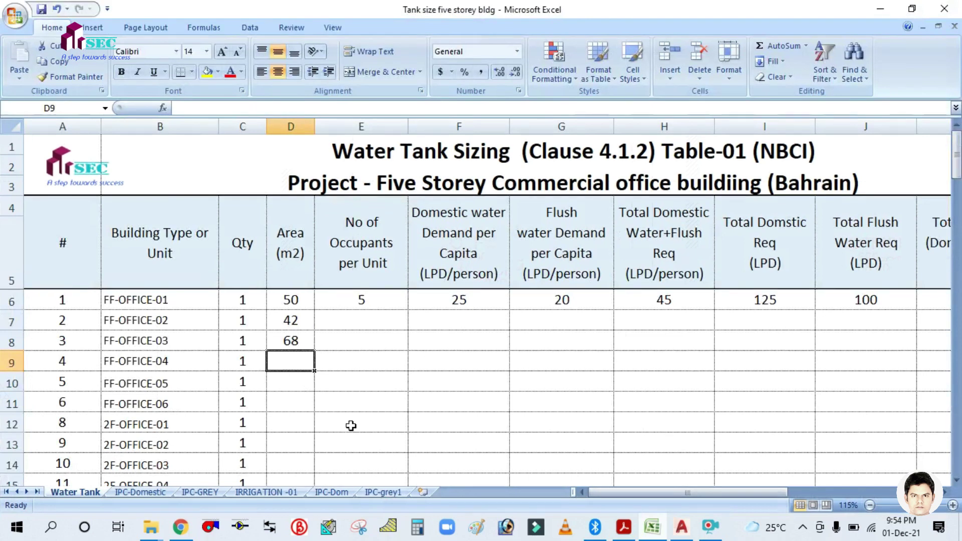
{"action": "type", "text": "68"}
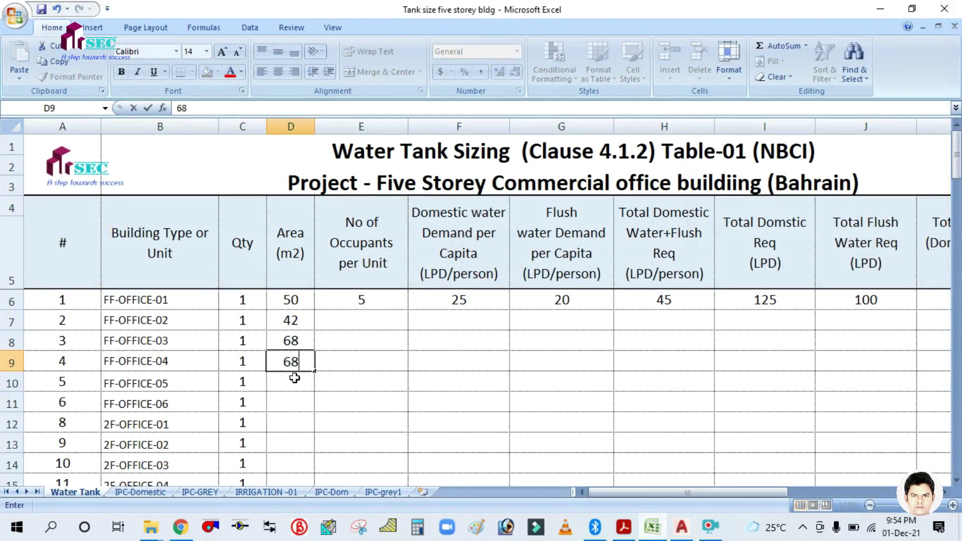
{"action": "key", "text": "Return"}
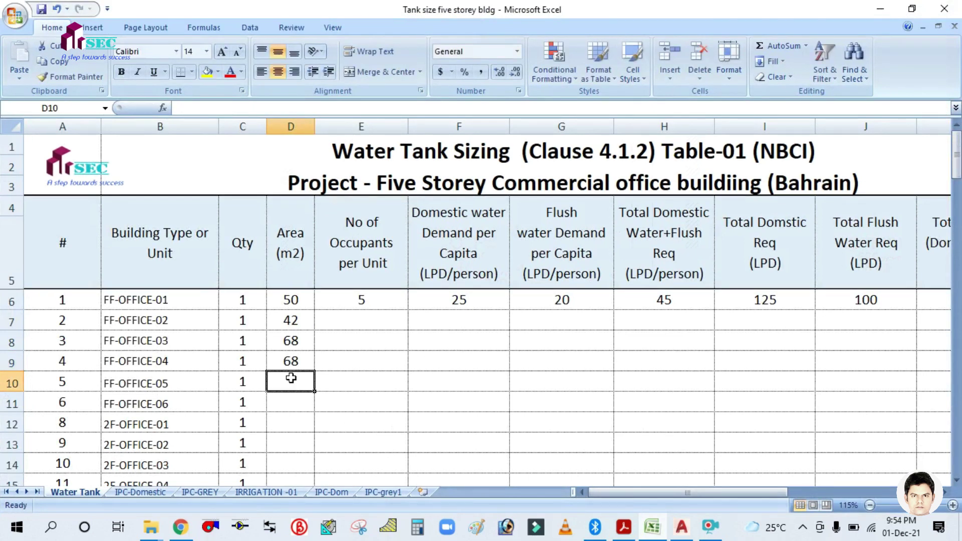
- Find Office 5's area on the AutoCAD plan, return to Excel and enter 68 m2 as the FF-OFFICE-05 area
{"action": "left_click", "coordinate": [653, 529]}
{"action": "left_click_drag", "start_coordinate": [719, 286], "coordinate": [445, 286]}
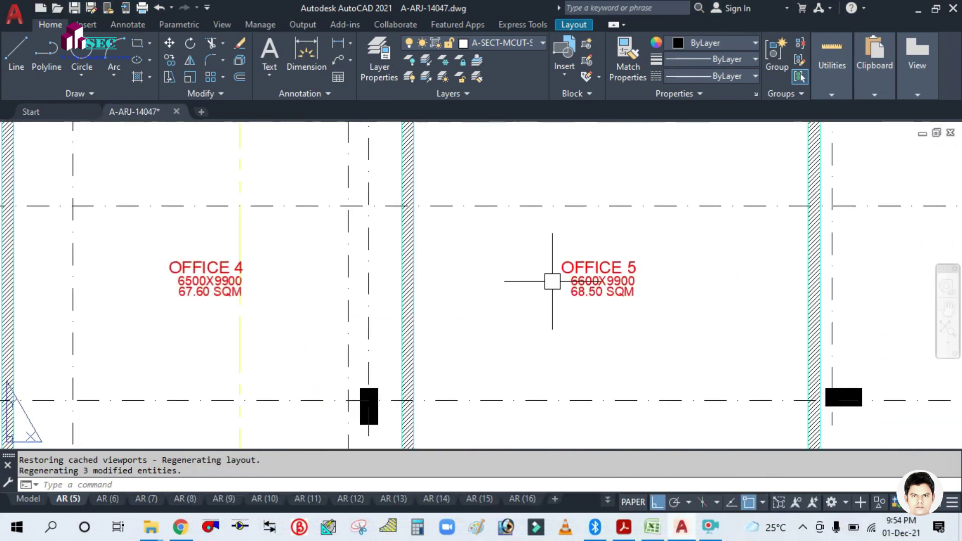
{"action": "scroll", "coordinate": [552, 281], "scroll_direction": "up", "scroll_amount": 2}
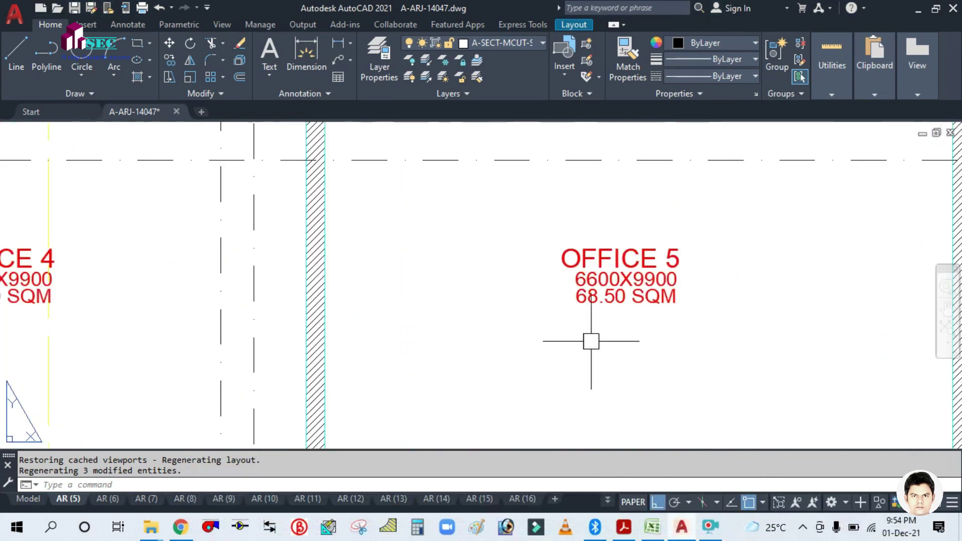
{"action": "left_click", "coordinate": [651, 528]}
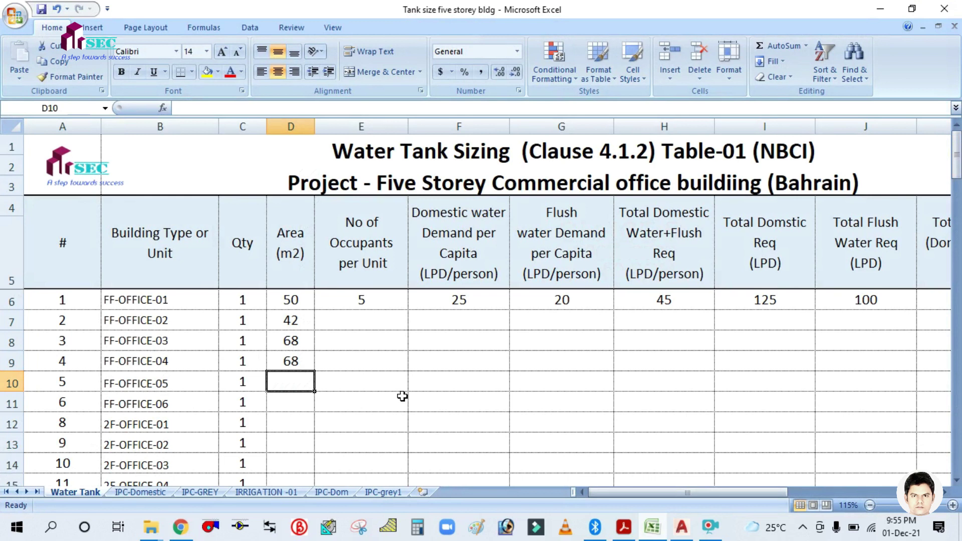
{"action": "type", "text": "68"}
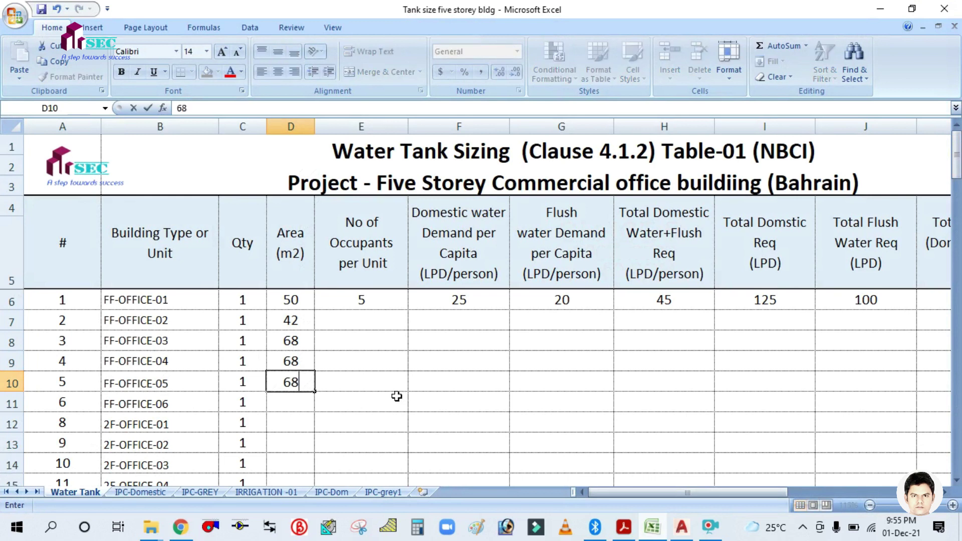
{"action": "key", "text": "Return"}
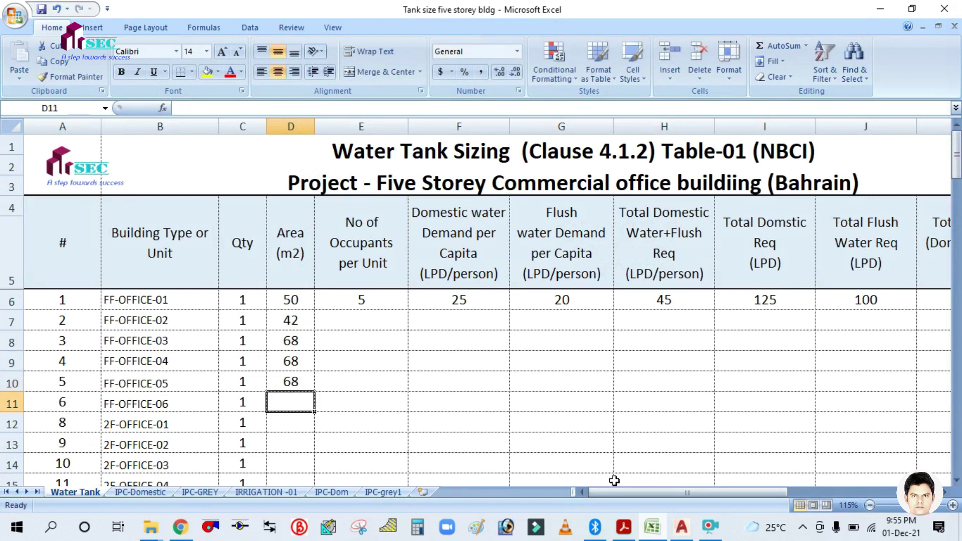
- Locate Office 6's area on the AutoCAD plan, return to Excel and enter 72 m2 as the FF-OFFICE-06 area
{"action": "left_click", "coordinate": [681, 527]}
{"action": "scroll", "coordinate": [708, 253], "scroll_direction": "down", "scroll_amount": 3}
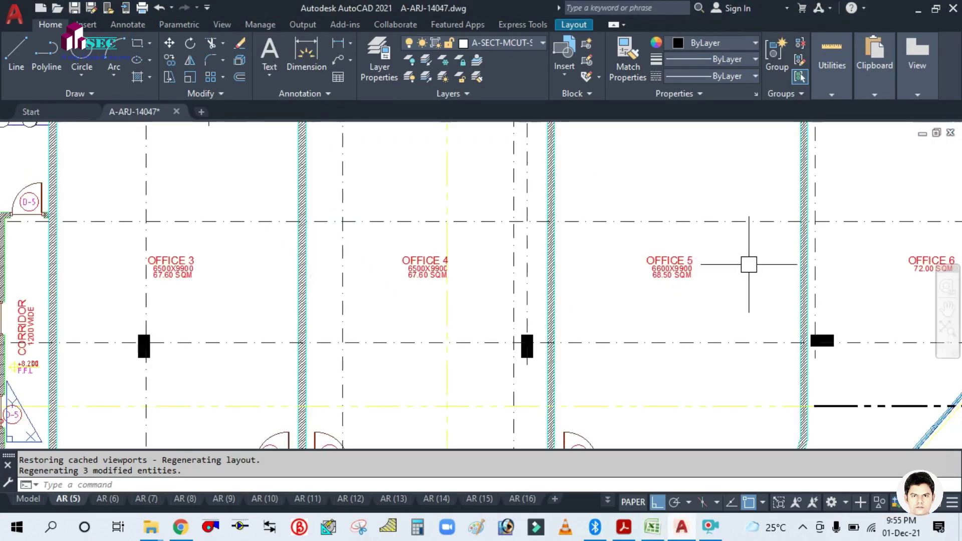
{"action": "left_click_drag", "start_coordinate": [749, 264], "coordinate": [403, 270]}
{"action": "scroll", "coordinate": [569, 264], "scroll_direction": "up", "scroll_amount": 2}
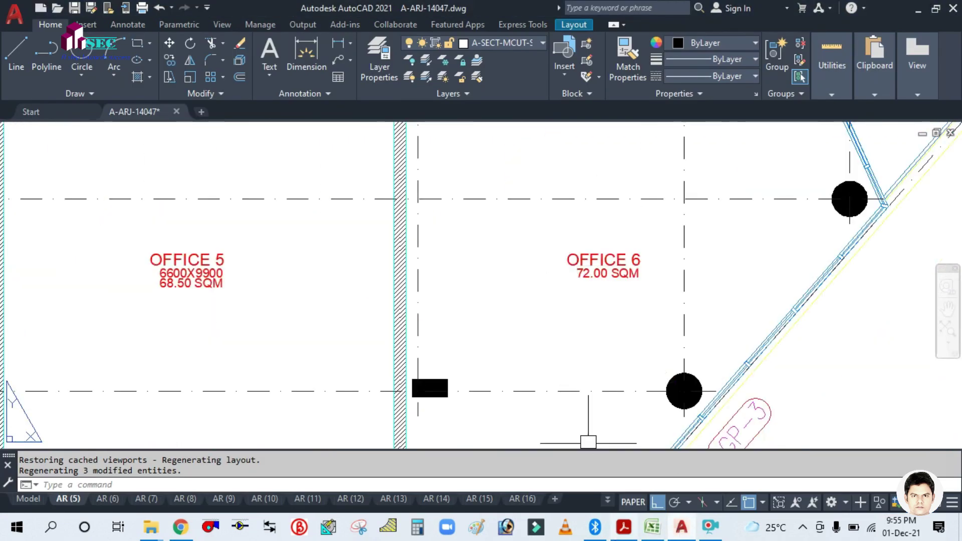
{"action": "left_click", "coordinate": [652, 527]}
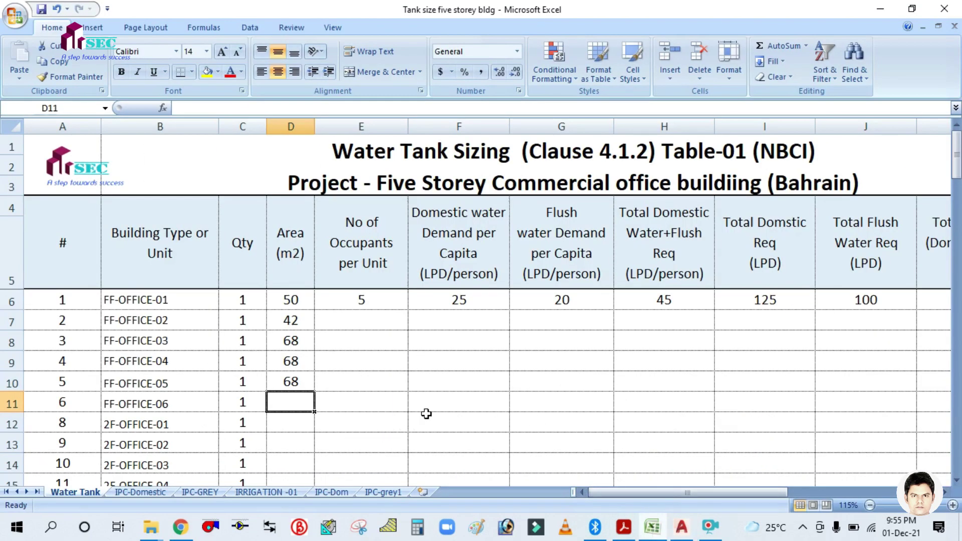
{"action": "type", "text": "72"}
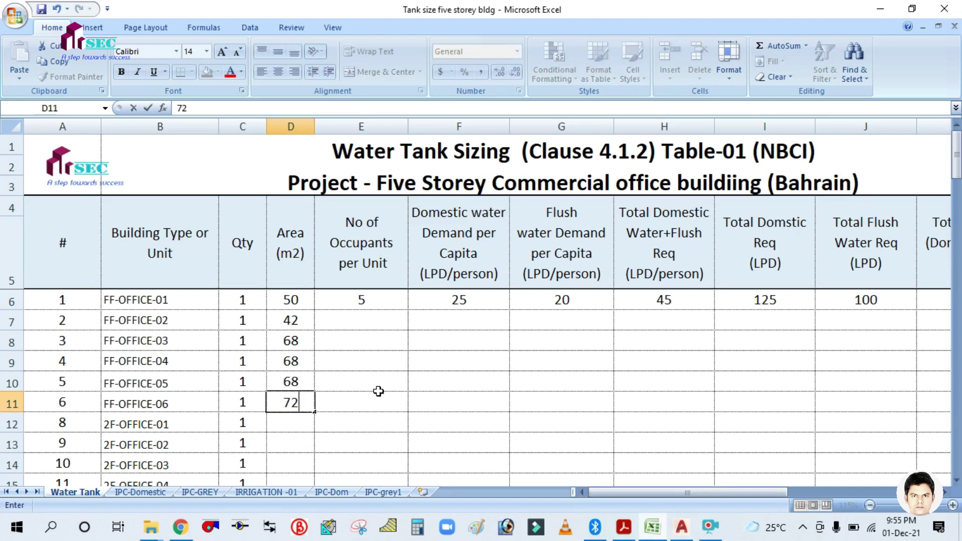
{"action": "left_click", "coordinate": [378, 390]}
- Copy the areas of FF-OFFICE-01 through FF-OFFICE-06 and paste them as values only into the Area cells starting at 2F-OFFICE-01
{"action": "left_click_drag", "start_coordinate": [300, 299], "coordinate": [305, 395]}
{"action": "key", "text": "ctrl+c"}
{"action": "scroll", "coordinate": [391, 370], "scroll_direction": "down", "scroll_amount": 2}
{"action": "scroll", "coordinate": [374, 363], "scroll_direction": "up", "scroll_amount": 1}
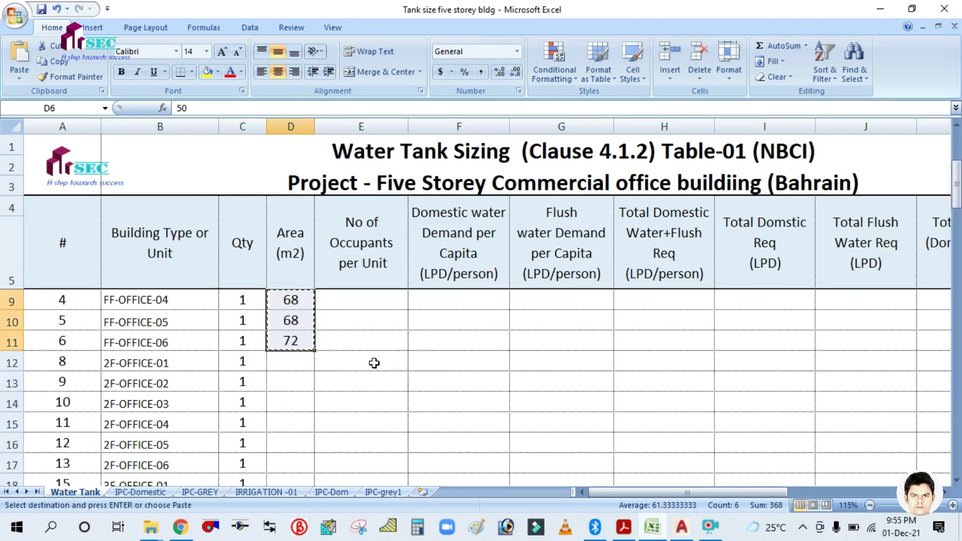
{"action": "left_click", "coordinate": [305, 362]}
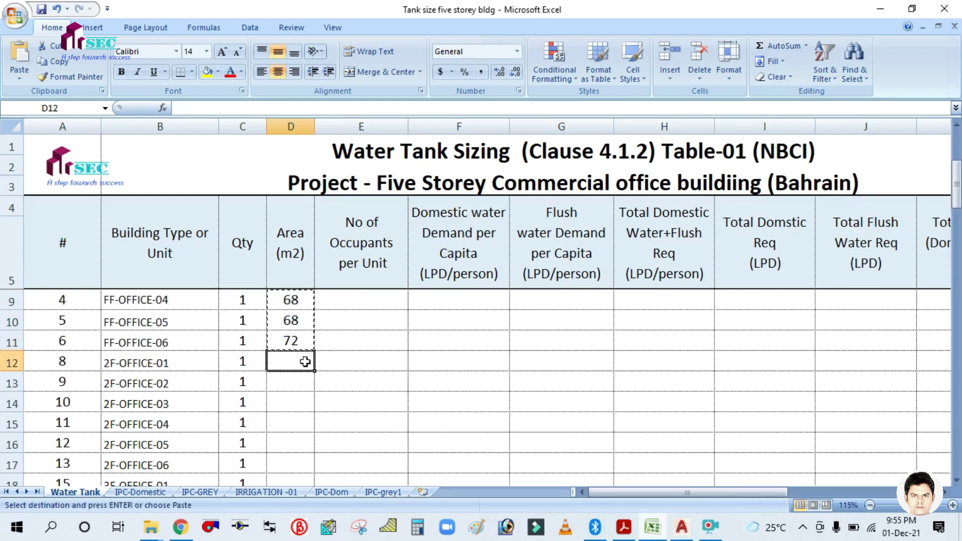
{"action": "right_click", "coordinate": [305, 362]}
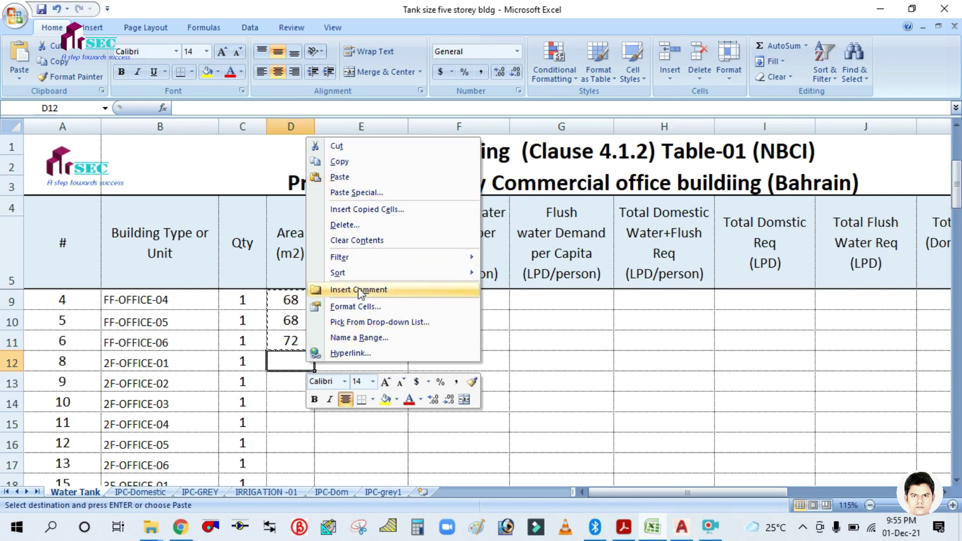
{"action": "mouse_move", "coordinate": [352, 256]}
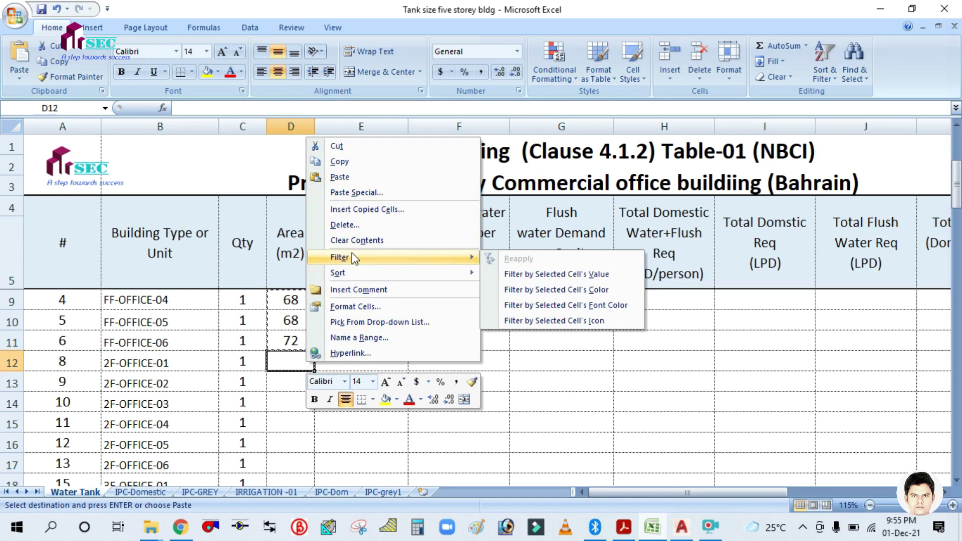
{"action": "left_click", "coordinate": [385, 196]}
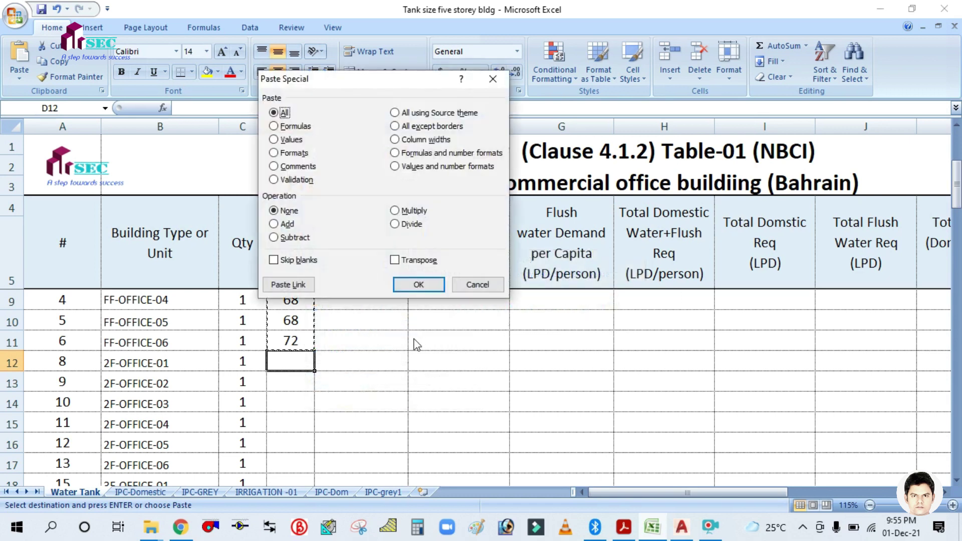
{"action": "left_click", "coordinate": [275, 140]}
{"action": "left_click", "coordinate": [414, 285]}
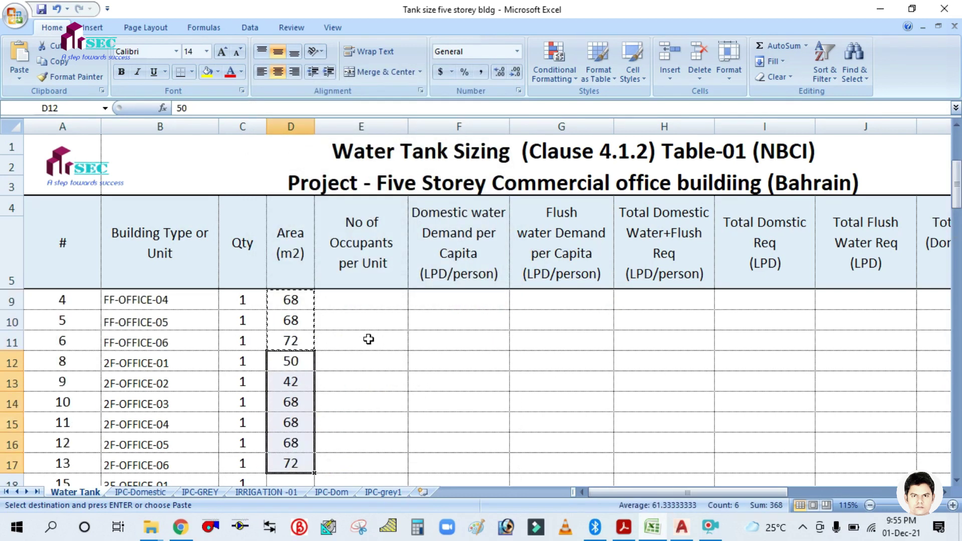
- Copy the areas of 2F-OFFICE-01 through 2F-OFFICE-06 and paste them into the Area cells starting at 3F-OFFICE-01
{"action": "key", "text": "ctrl+c"}
{"action": "scroll", "coordinate": [366, 341], "scroll_direction": "down", "scroll_amount": 3}
{"action": "scroll", "coordinate": [363, 341], "scroll_direction": "up", "scroll_amount": 2}
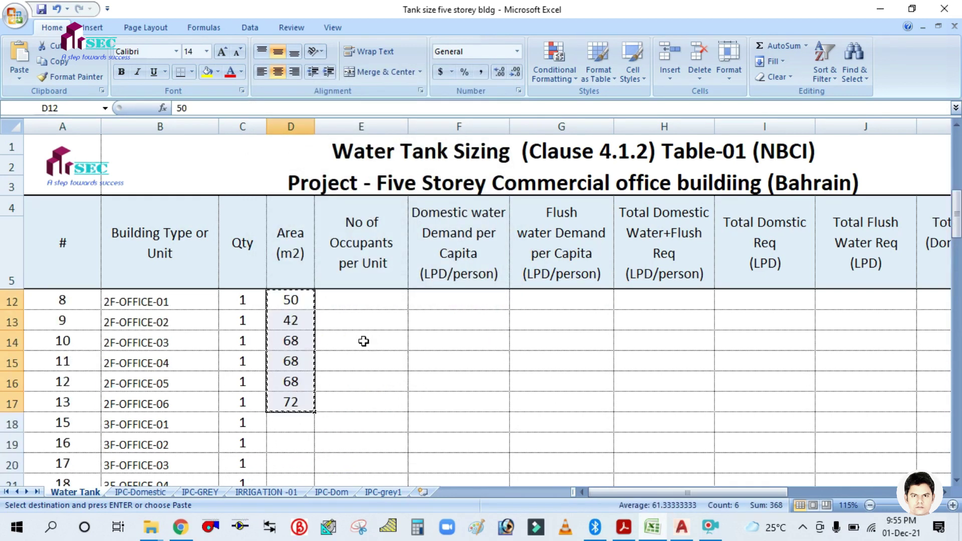
{"action": "scroll", "coordinate": [306, 391], "scroll_direction": "down", "scroll_amount": 1}
{"action": "left_click", "coordinate": [295, 360]}
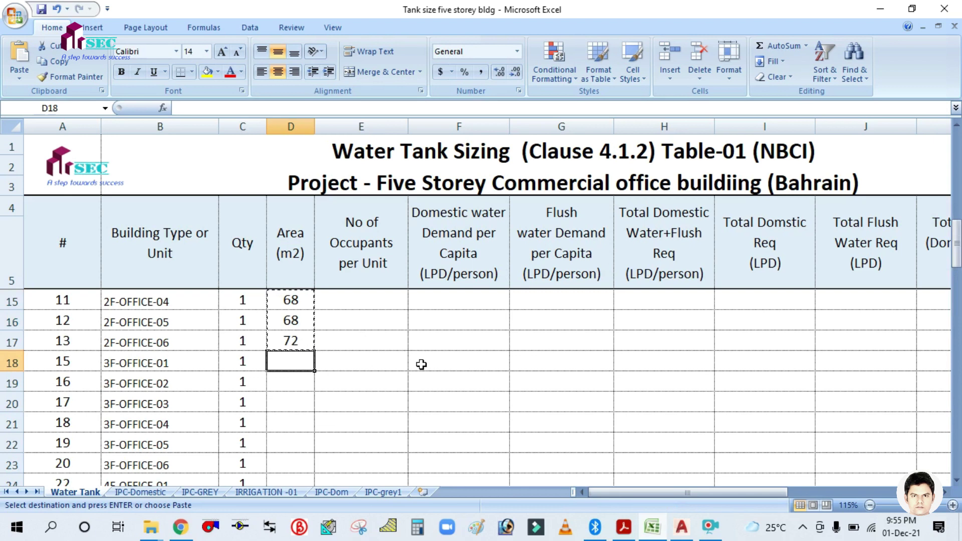
{"action": "key", "text": "ctrl+v"}
- Paste the same six copied areas into the Area cells of 4F-OFFICE-01 through 4F-OFFICE-06 and end the copy mode
{"action": "scroll", "coordinate": [416, 364], "scroll_direction": "down", "scroll_amount": 2}
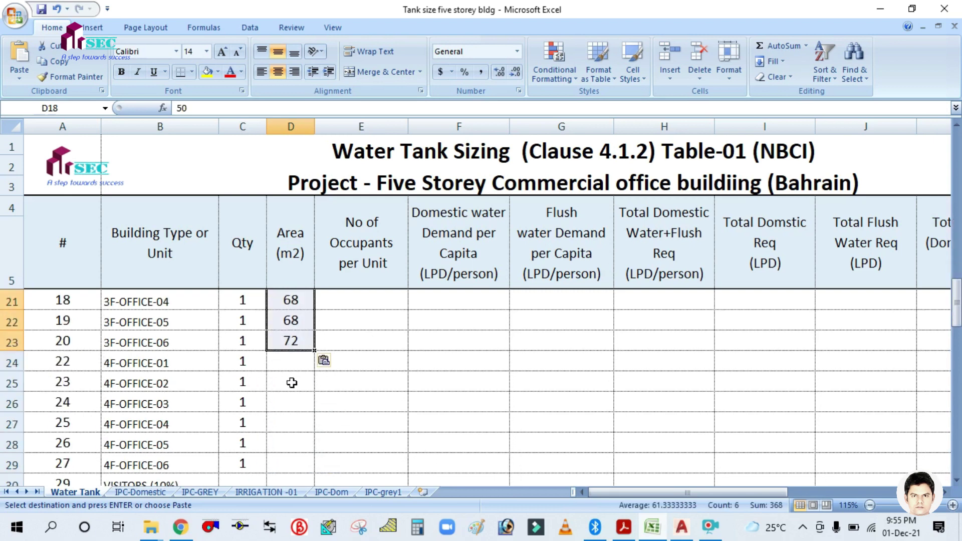
{"action": "left_click", "coordinate": [270, 362]}
{"action": "key", "text": "ctrl+v"}
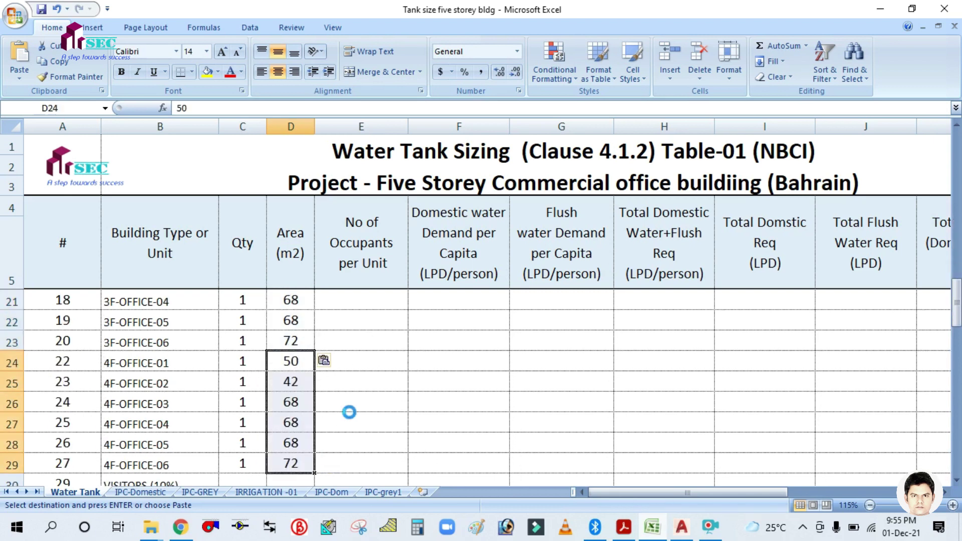
{"action": "scroll", "coordinate": [407, 379], "scroll_direction": "down", "scroll_amount": 1}
{"action": "key", "text": "Escape"}
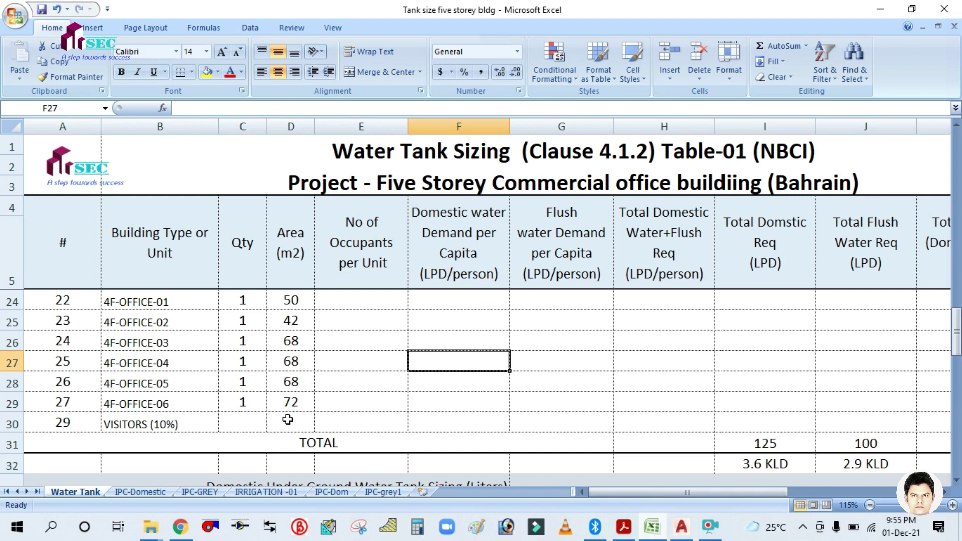
- Review the office areas on all floors and select FF-OFFICE-01 through 4F-OFFICE-06 in the Area column to read their sum
{"action": "left_click", "coordinate": [710, 527]}
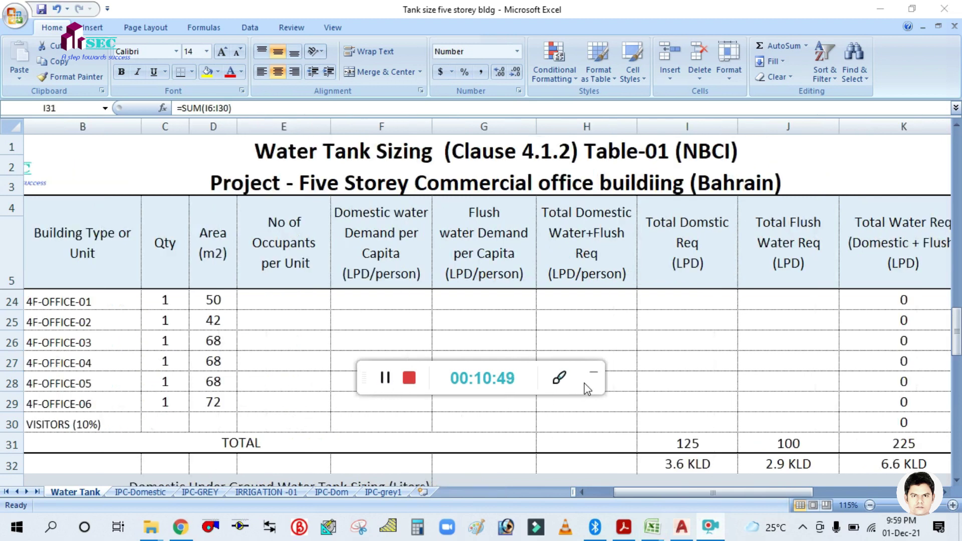
{"action": "left_click", "coordinate": [593, 374]}
{"action": "scroll", "coordinate": [200, 401], "scroll_direction": "up", "scroll_amount": 6}
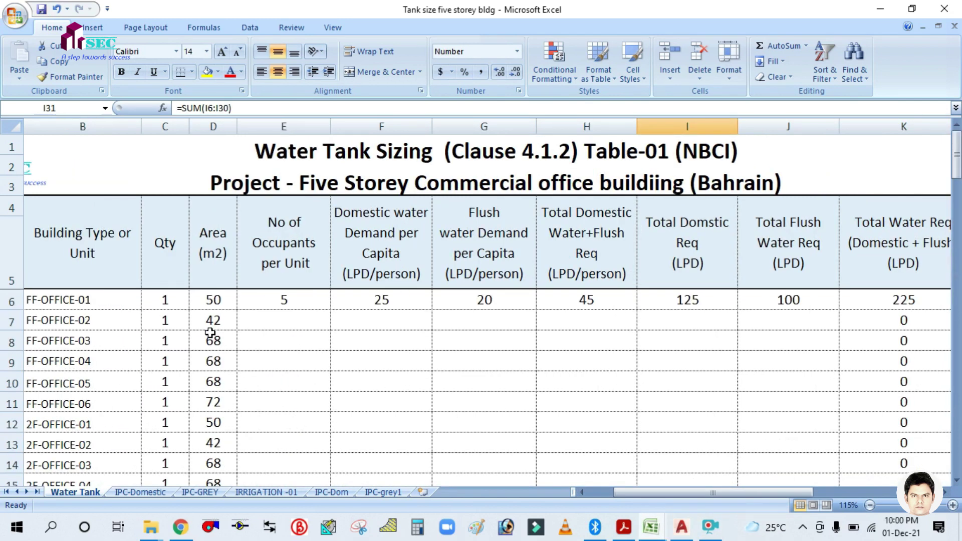
{"action": "scroll", "coordinate": [210, 332], "scroll_direction": "down", "scroll_amount": 5}
{"action": "scroll", "coordinate": [94, 438], "scroll_direction": "down", "scroll_amount": 3}
{"action": "scroll", "coordinate": [81, 316], "scroll_direction": "up", "scroll_amount": 1}
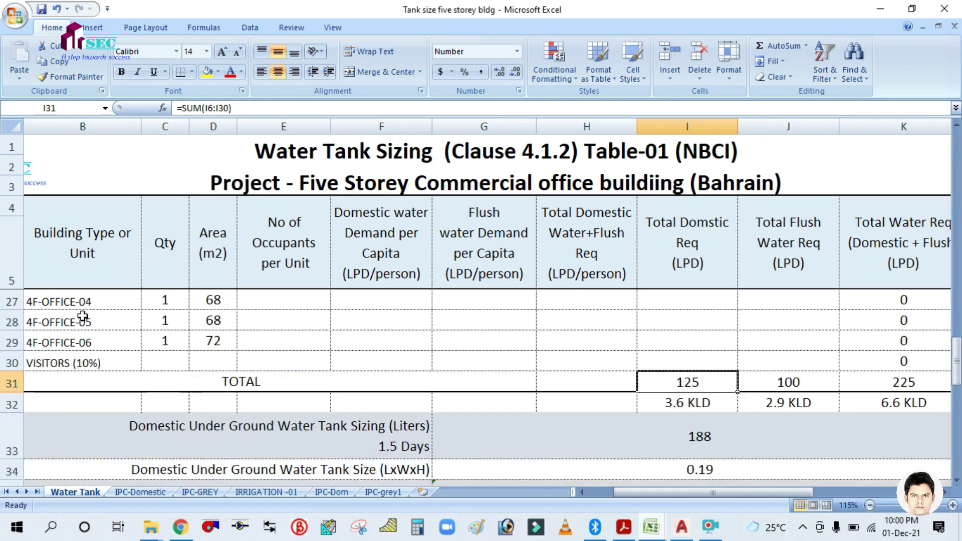
{"action": "scroll", "coordinate": [210, 366], "scroll_direction": "up", "scroll_amount": 7}
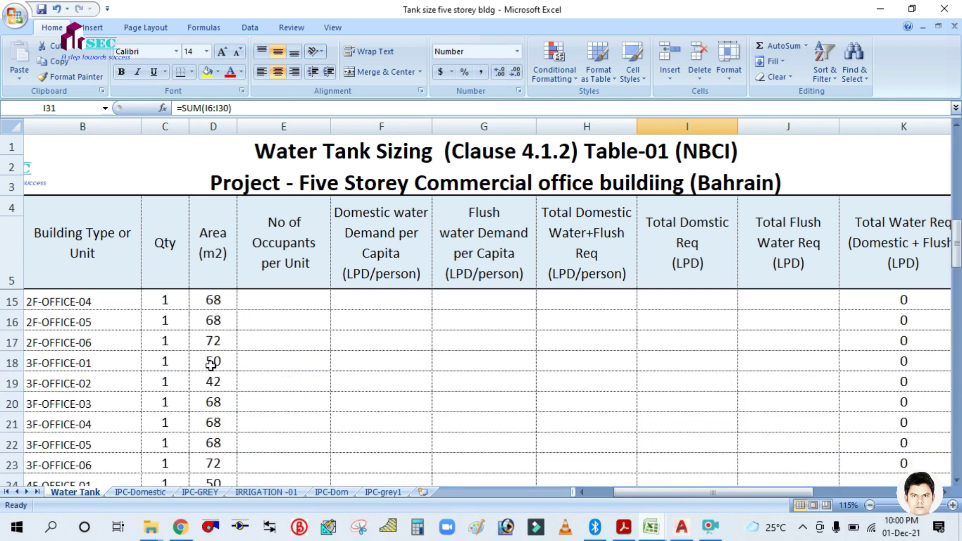
{"action": "left_click_drag", "start_coordinate": [217, 299], "coordinate": [218, 365]}
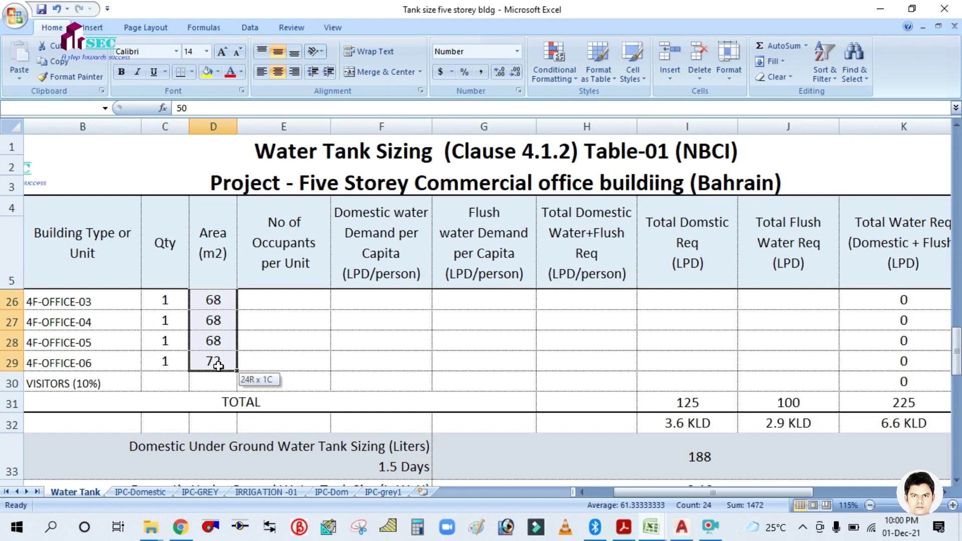
{"action": "left_click_drag", "start_coordinate": [218, 366], "coordinate": [219, 365]}
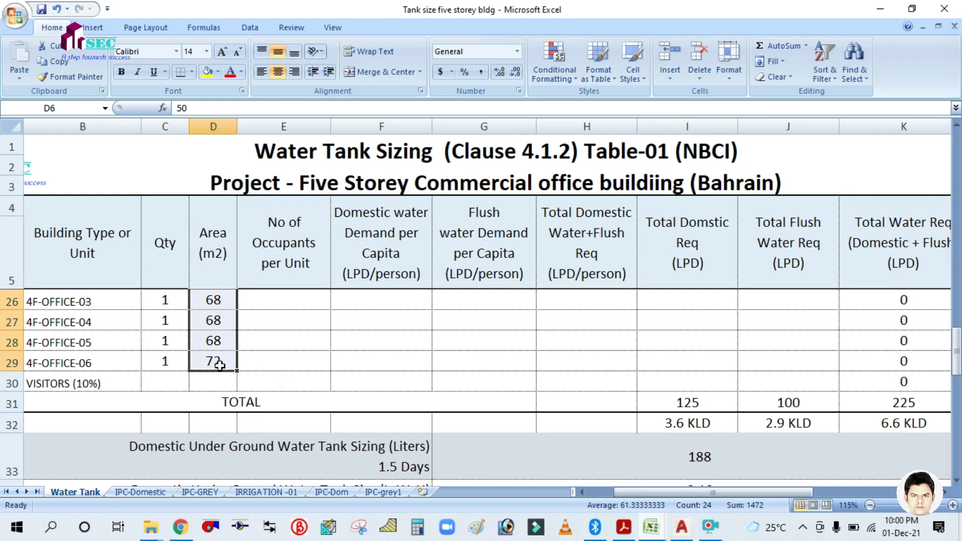
{"action": "left_click", "coordinate": [266, 360]}
{"action": "left_click", "coordinate": [224, 381]}
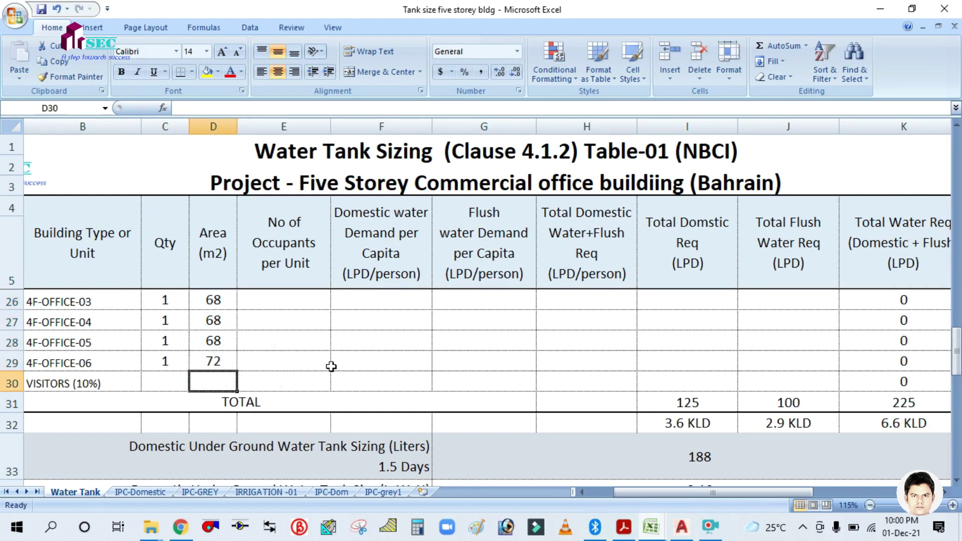
{"action": "type", "text": "="}
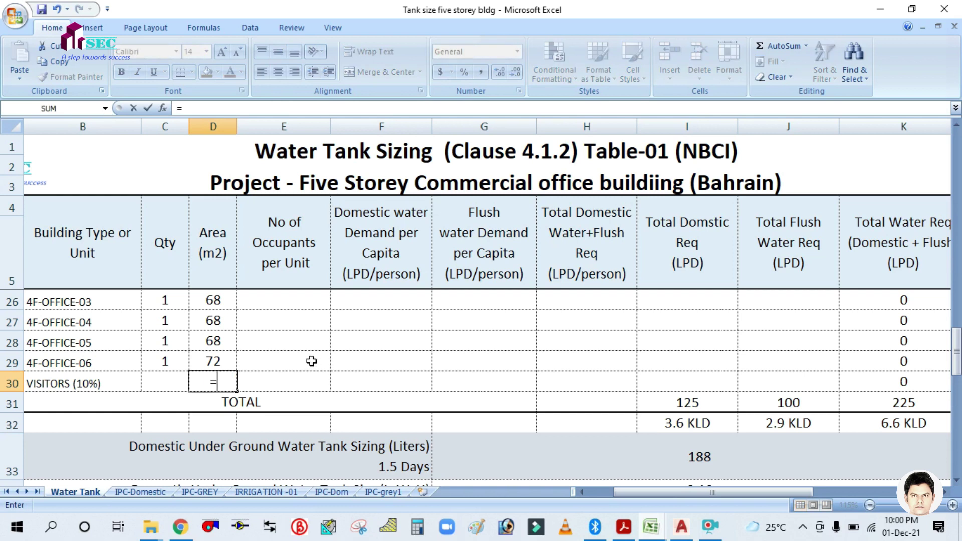
{"action": "scroll", "coordinate": [280, 353], "scroll_direction": "up", "scroll_amount": 7}
{"action": "key", "text": "Escape"}
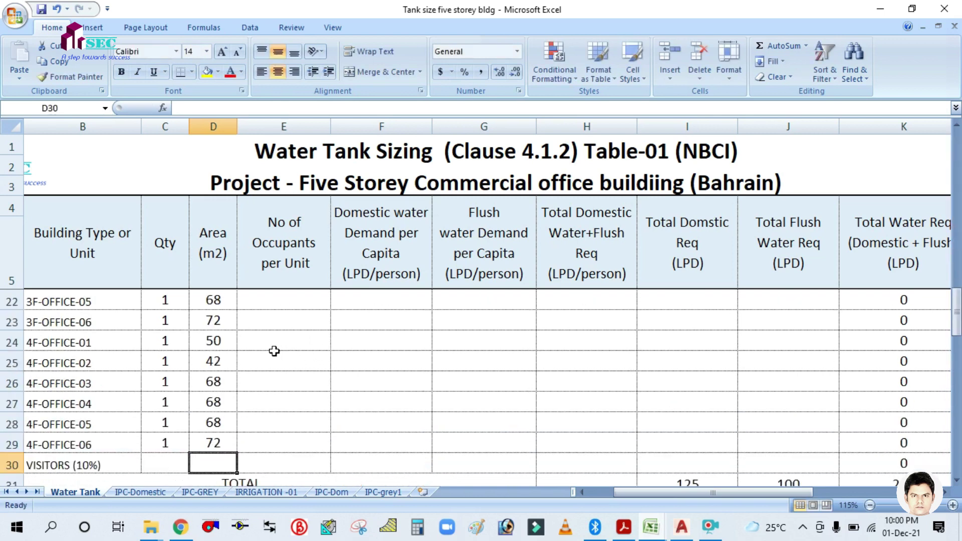
- AutoSum the office areas D6:D29 in the Area cell of the VISITORS (10%) row and check the summed range
{"action": "scroll", "coordinate": [272, 347], "scroll_direction": "down", "scroll_amount": 2}
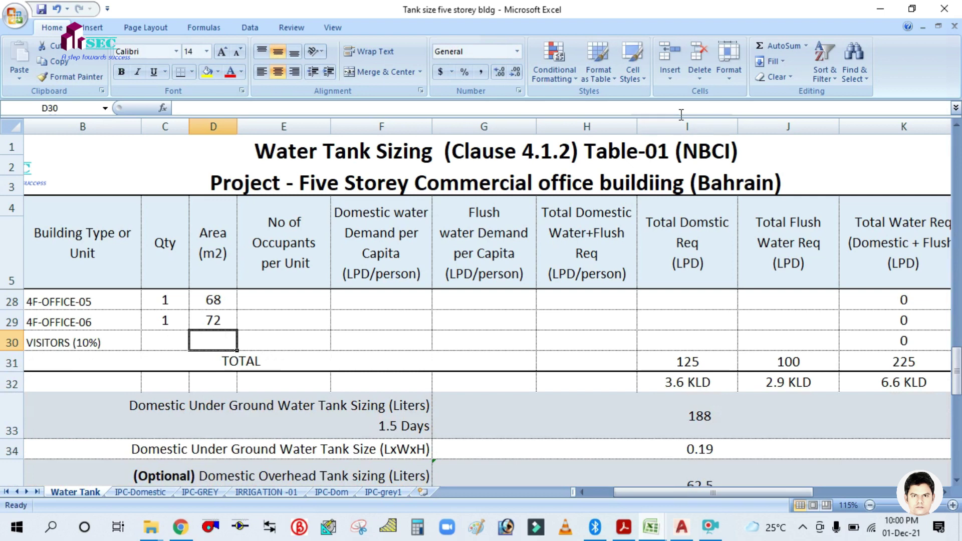
{"action": "left_click", "coordinate": [779, 45]}
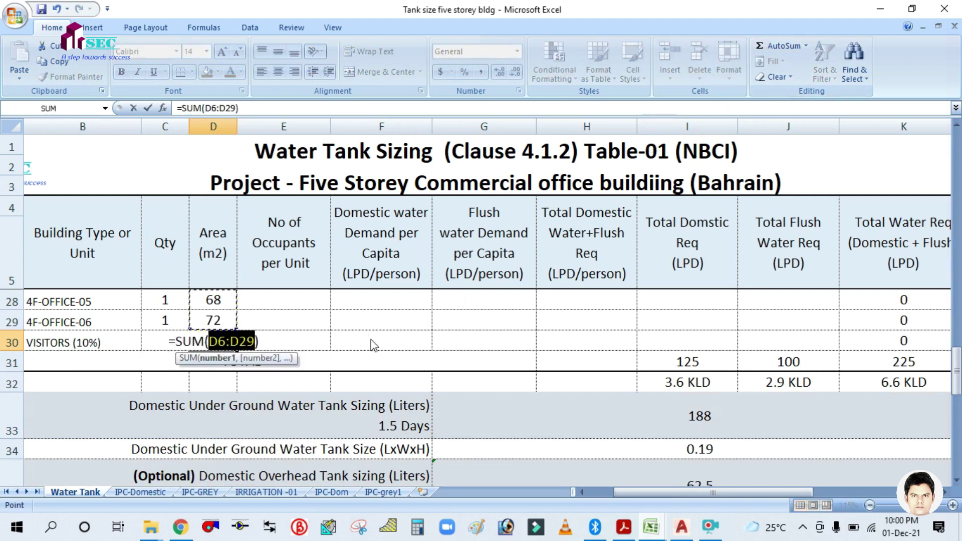
{"action": "key", "text": "Return"}
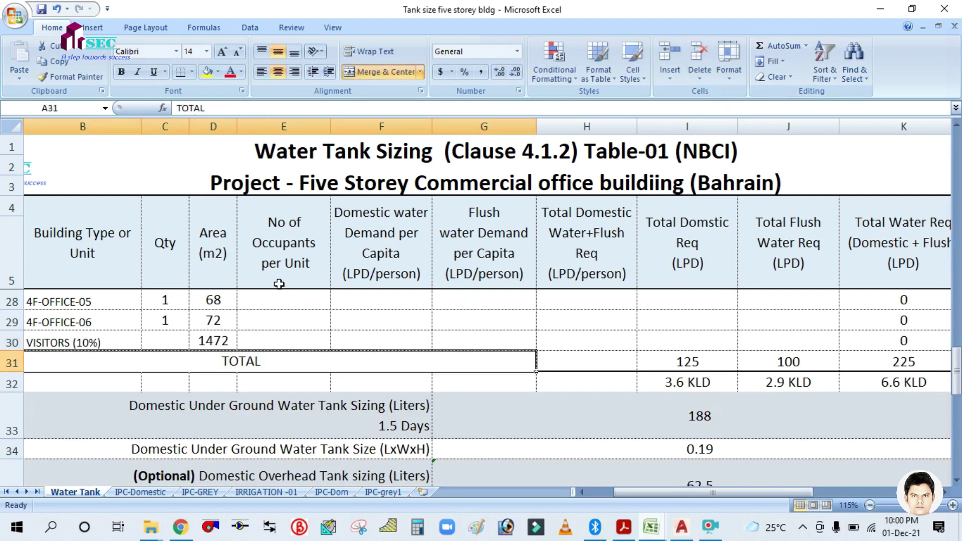
{"action": "left_click", "coordinate": [200, 341]}
{"action": "double_click", "coordinate": [204, 341]}
{"action": "scroll", "coordinate": [305, 309], "scroll_direction": "up", "scroll_amount": 7}
{"action": "scroll", "coordinate": [302, 321], "scroll_direction": "down", "scroll_amount": 2}
{"action": "scroll", "coordinate": [302, 321], "scroll_direction": "down", "scroll_amount": 5}
{"action": "key", "text": "Escape"}
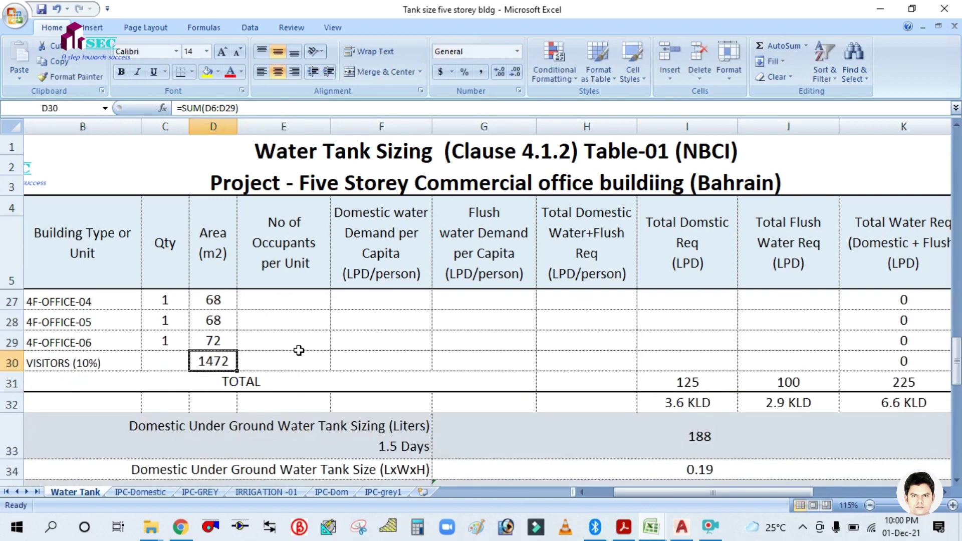
- Clear the VISITORS (10%) Area cell and enter the formula =1472*10% to calculate the visitors' share
{"action": "key", "text": "Delete"}
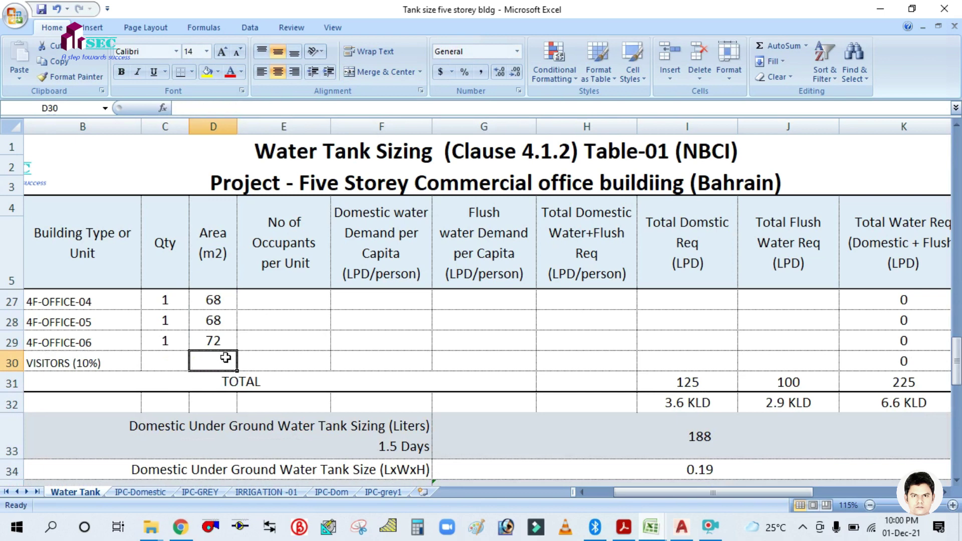
{"action": "type", "text": "="}
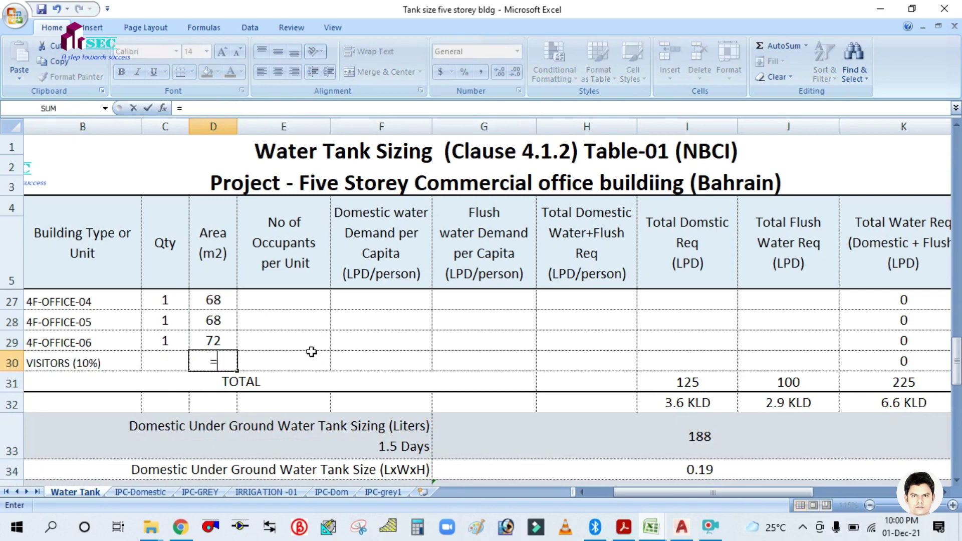
{"action": "type", "text": "1472"}
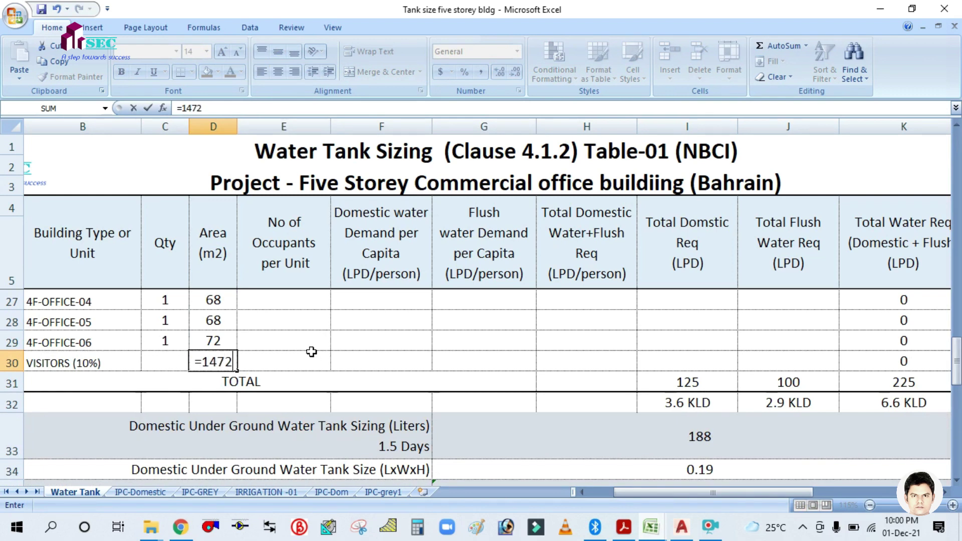
{"action": "type", "text": "*1"}
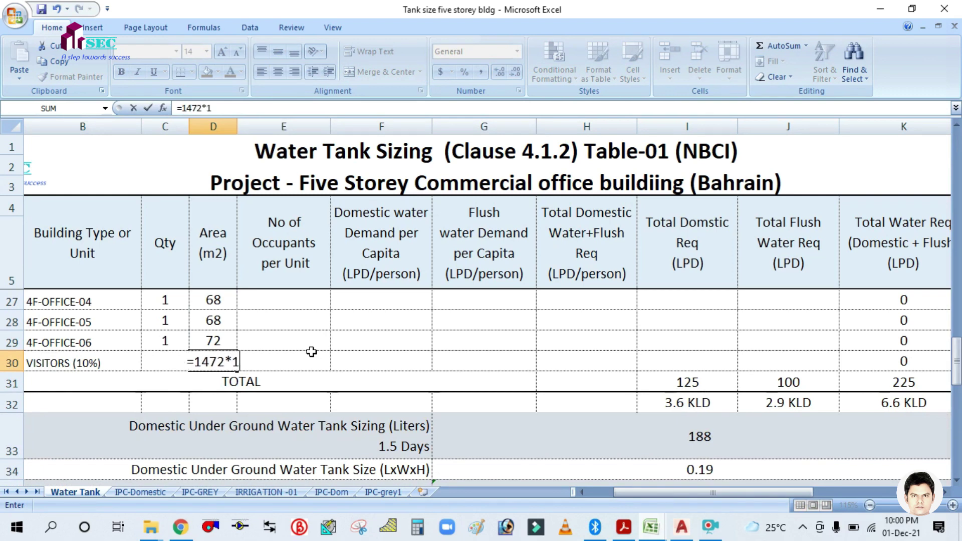
{"action": "type", "text": "0%"}
{"action": "key", "text": "Return"}
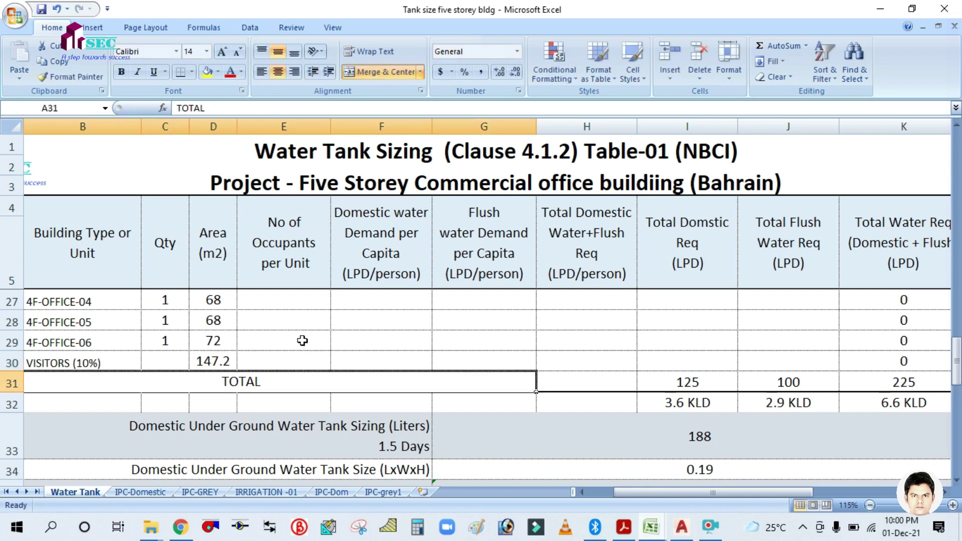
- Set the VISITORS (10%) area to the rounded value 147 m2
{"action": "left_click", "coordinate": [230, 360]}
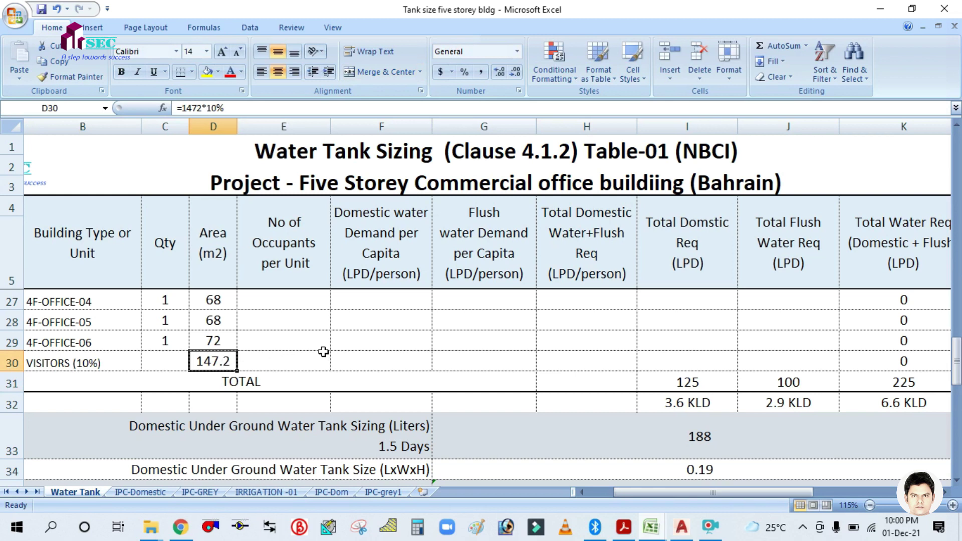
{"action": "type", "text": "17"}
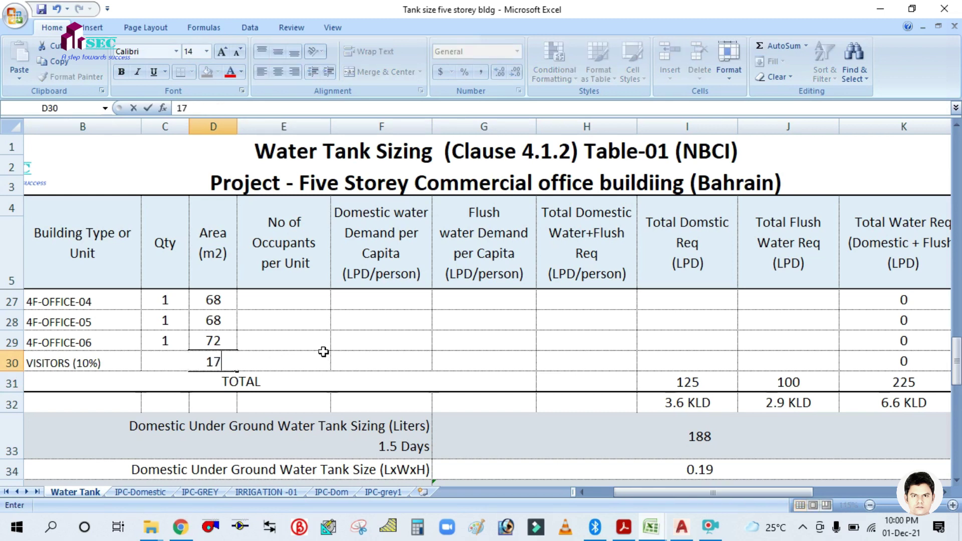
{"action": "type", "text": "47"}
{"action": "left_click", "coordinate": [345, 323]}
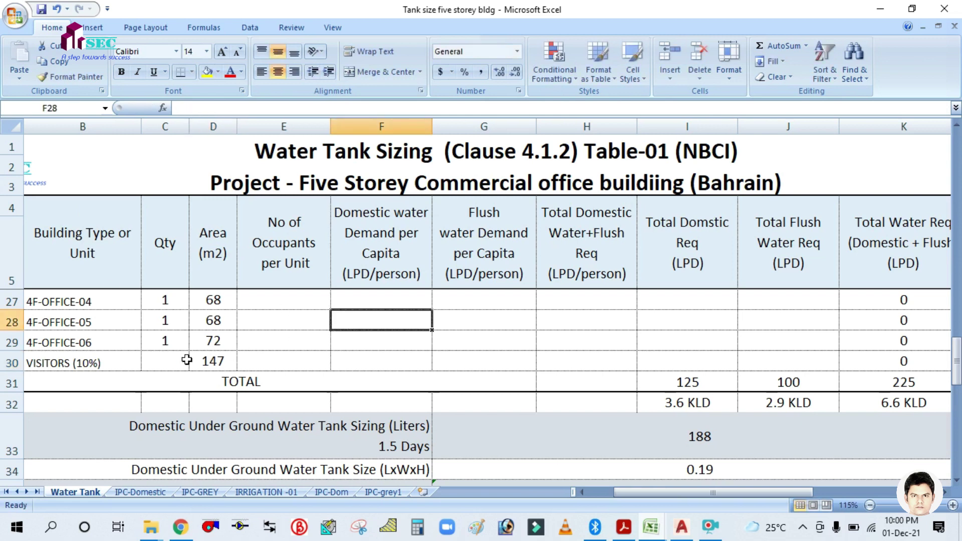
- Examine how the No of Occupants per Unit formula for FF-OFFICE-01 is derived from its area, leaving the cell unedited
{"action": "scroll", "coordinate": [275, 367], "scroll_direction": "up", "scroll_amount": 3}
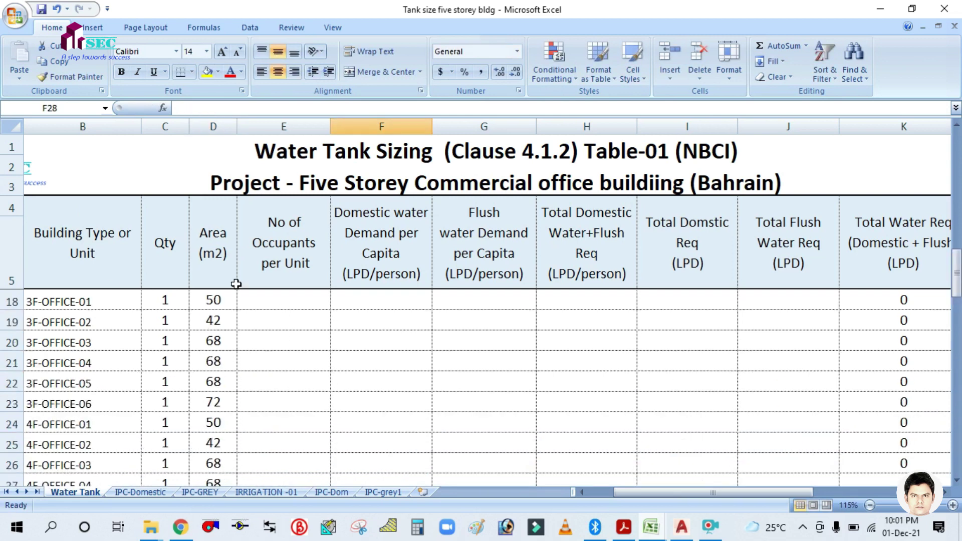
{"action": "scroll", "coordinate": [268, 352], "scroll_direction": "up", "scroll_amount": 4}
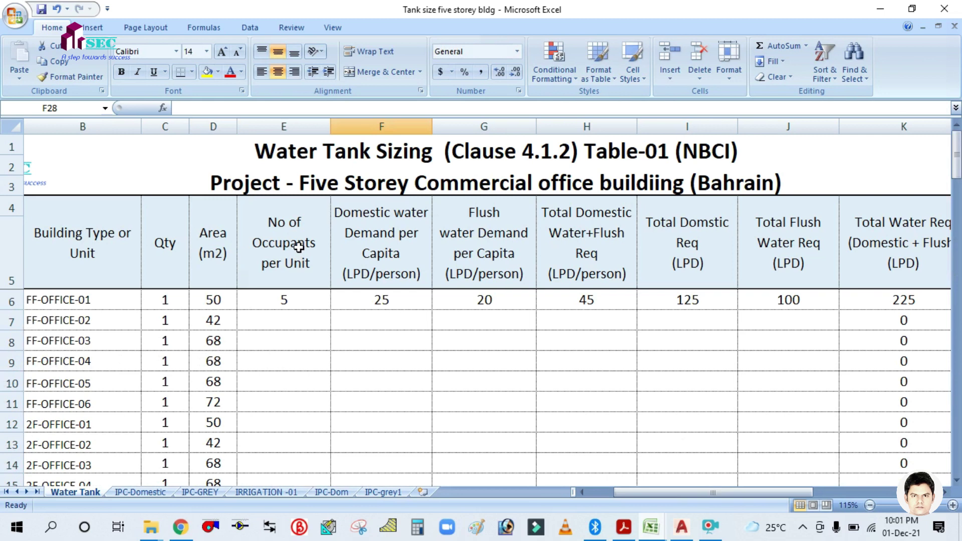
{"action": "scroll", "coordinate": [299, 246], "scroll_direction": "up", "scroll_amount": 1}
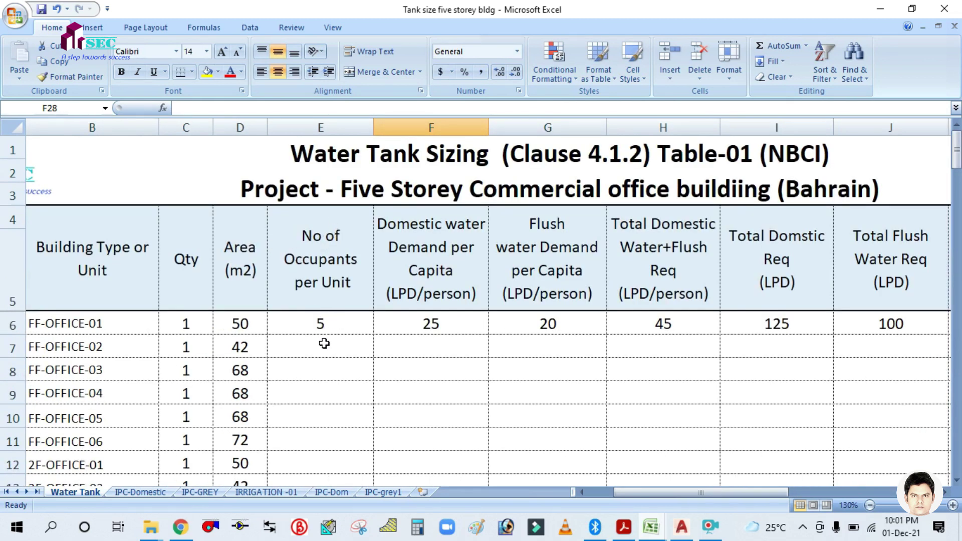
{"action": "left_click", "coordinate": [256, 323]}
{"action": "double_click", "coordinate": [331, 322]}
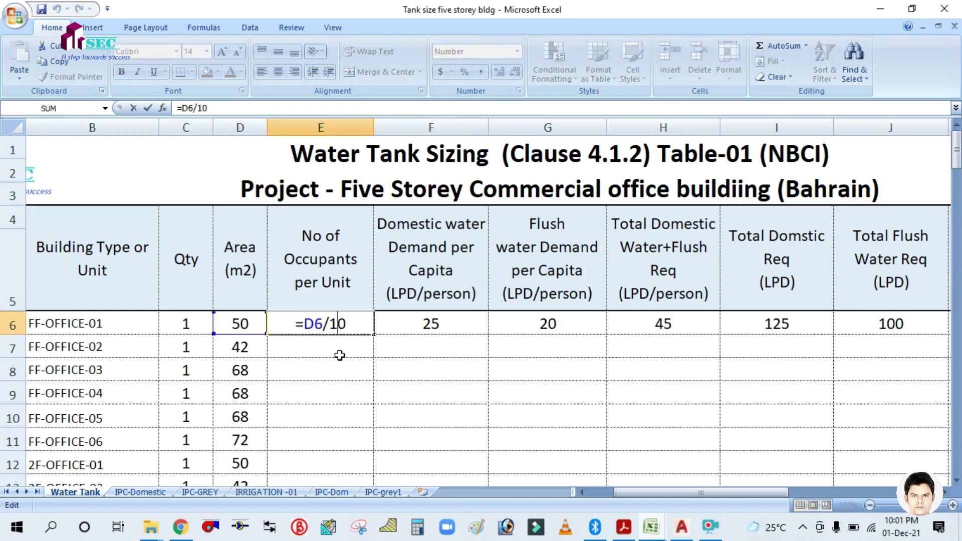
{"action": "key", "text": "Return"}
{"action": "left_click", "coordinate": [333, 328]}
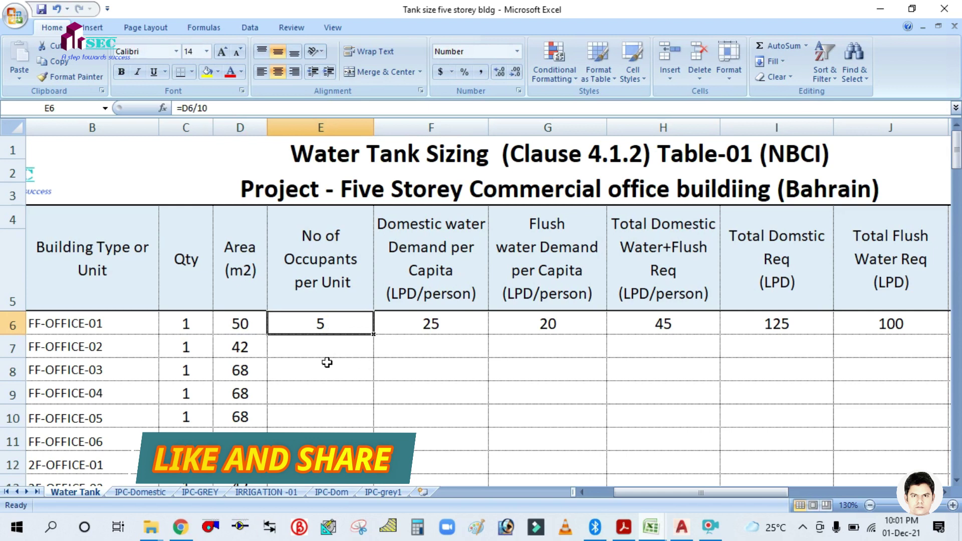
{"action": "double_click", "coordinate": [320, 323]}
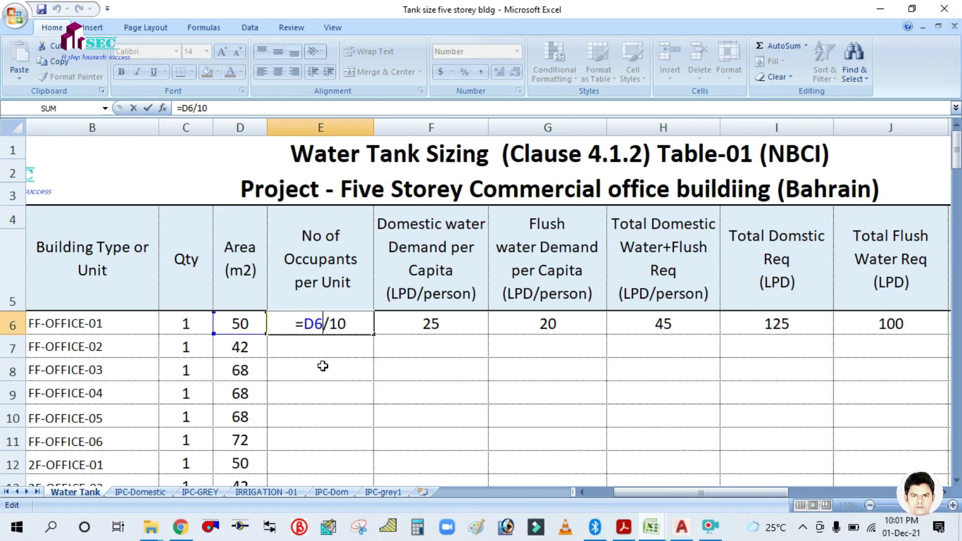
{"action": "key", "text": "Escape"}
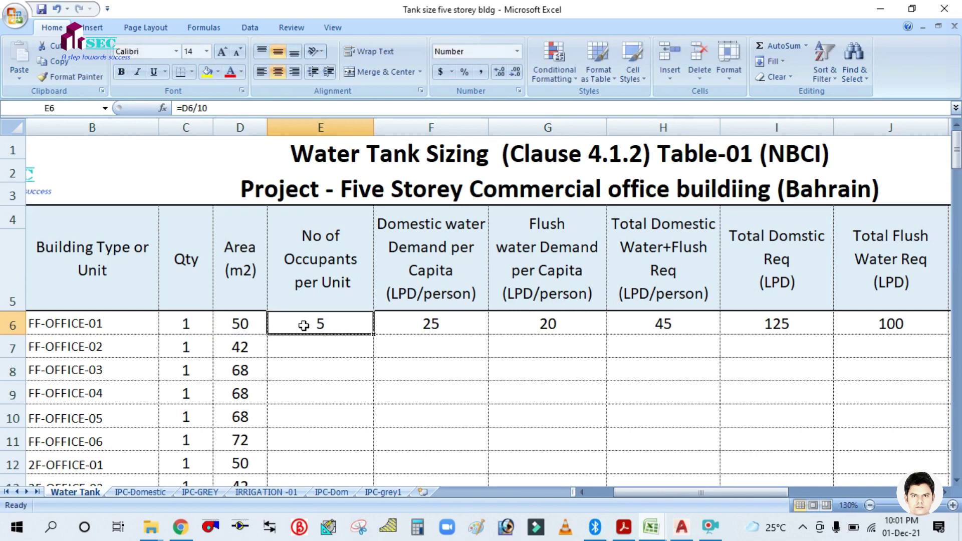
{"action": "double_click", "coordinate": [326, 324]}
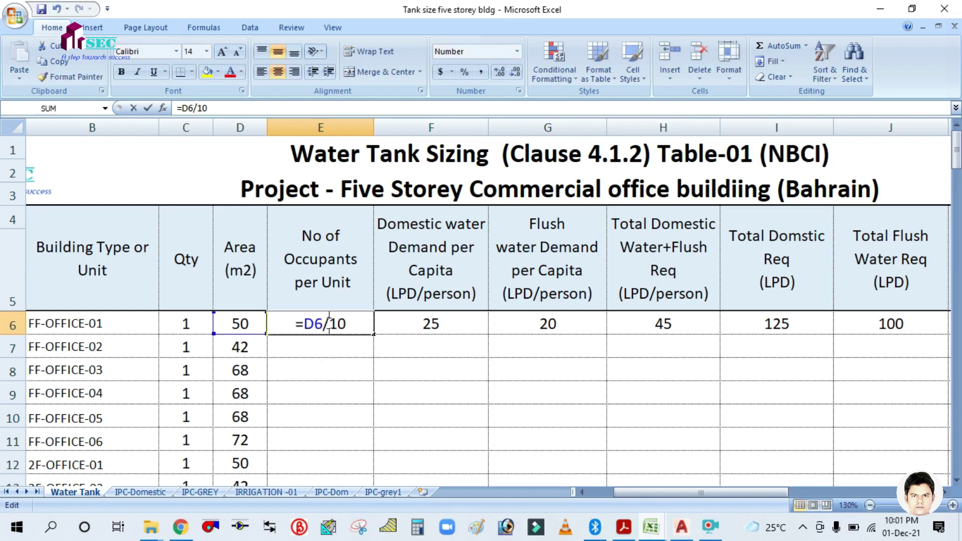
{"action": "key", "text": "Escape"}
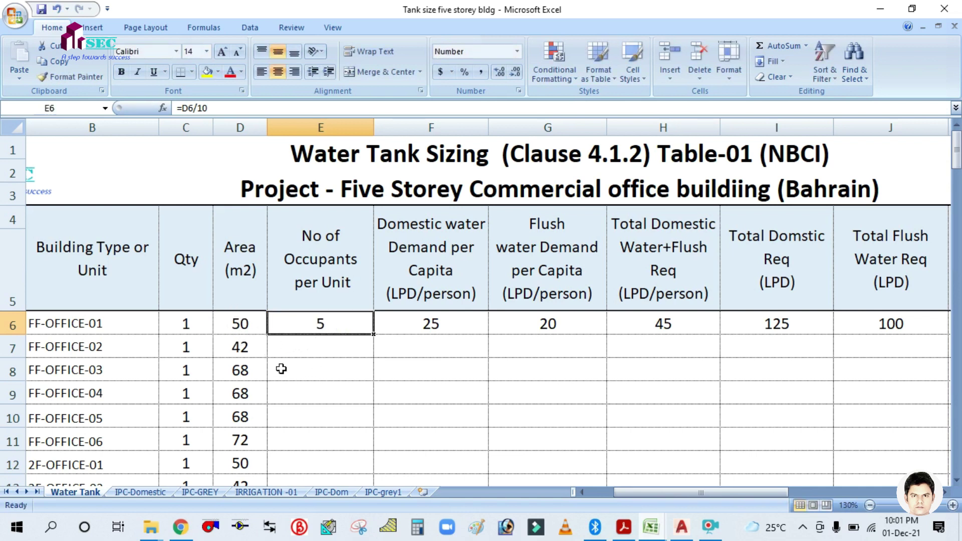
- Calculate the No of Occupants per Unit for FF-OFFICE-02 with the formula =D7/10
{"action": "left_click", "coordinate": [320, 343]}
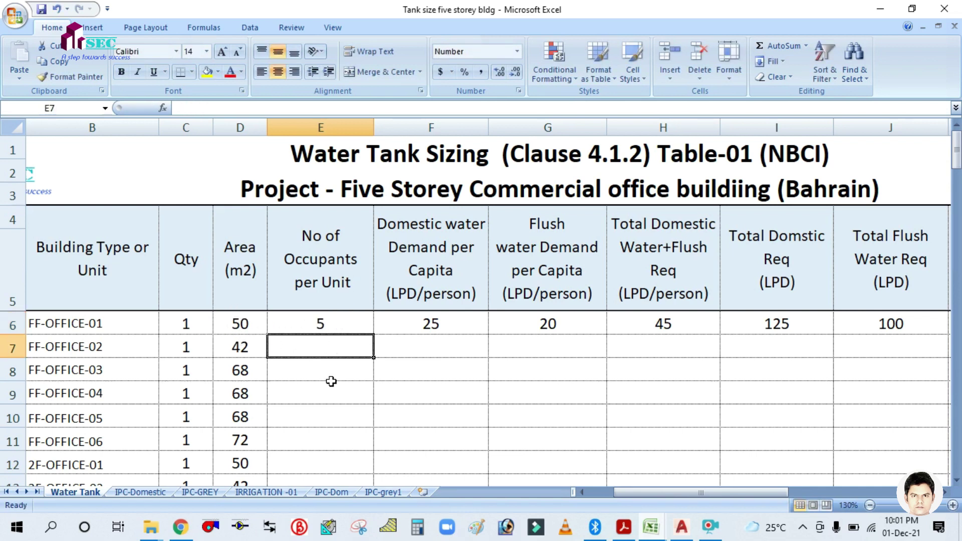
{"action": "type", "text": "="}
{"action": "left_click", "coordinate": [249, 348]}
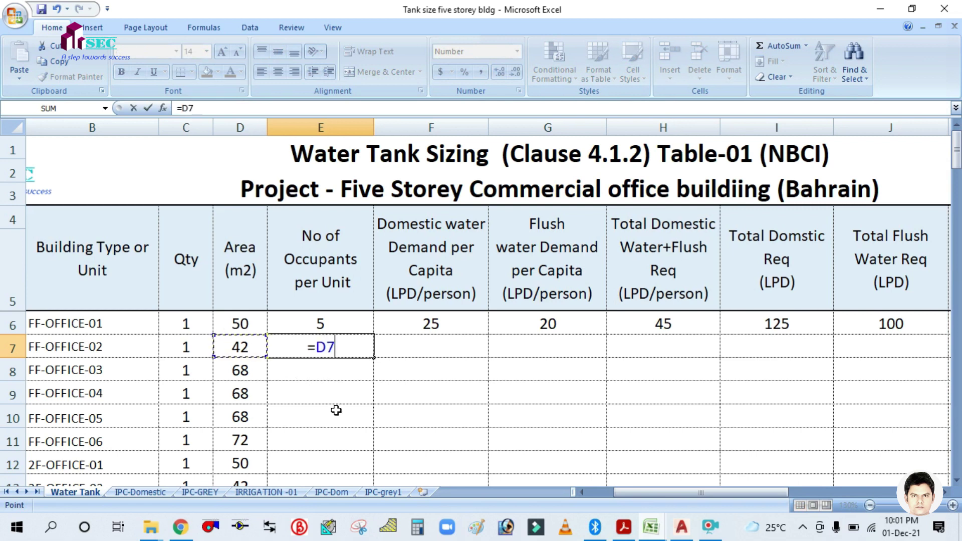
{"action": "type", "text": "/"}
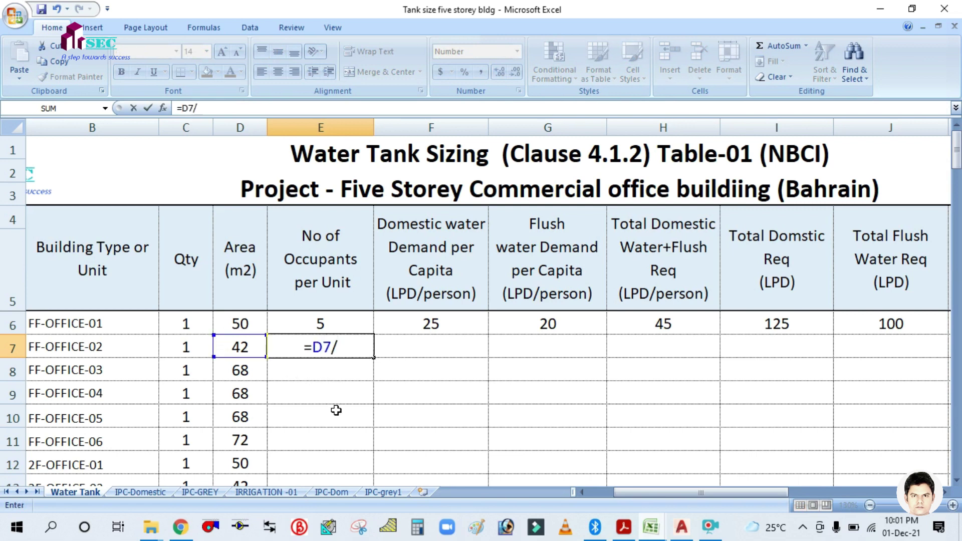
{"action": "type", "text": "10"}
{"action": "key", "text": "Return"}
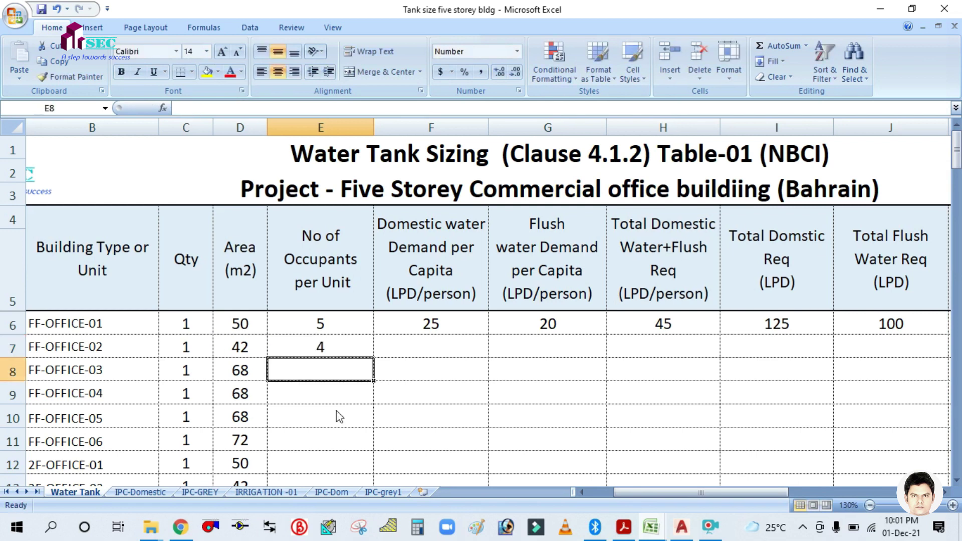
- Fill the FF-OFFICE-02 occupants formula down the No of Occupants column to the 4F-OFFICE-06 row
{"action": "left_click", "coordinate": [361, 342]}
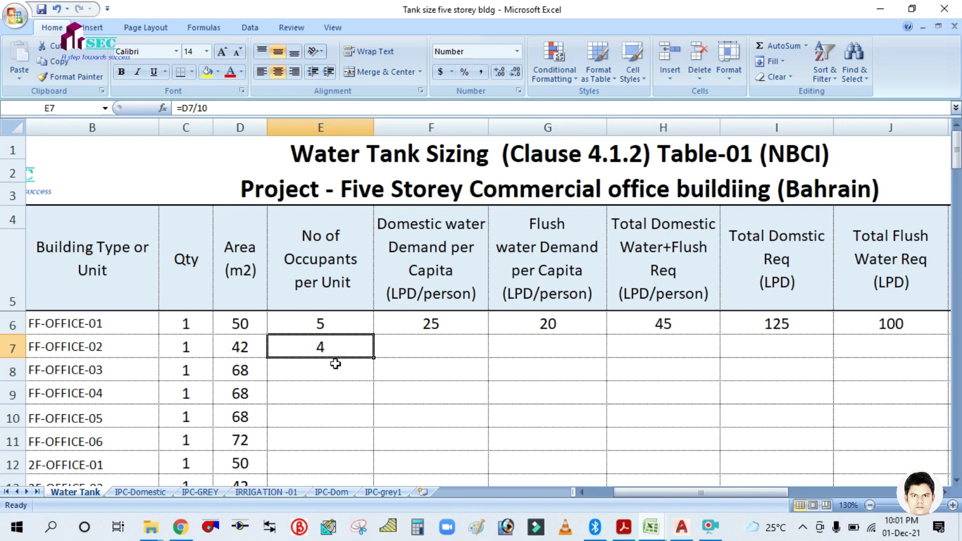
{"action": "left_click", "coordinate": [336, 388]}
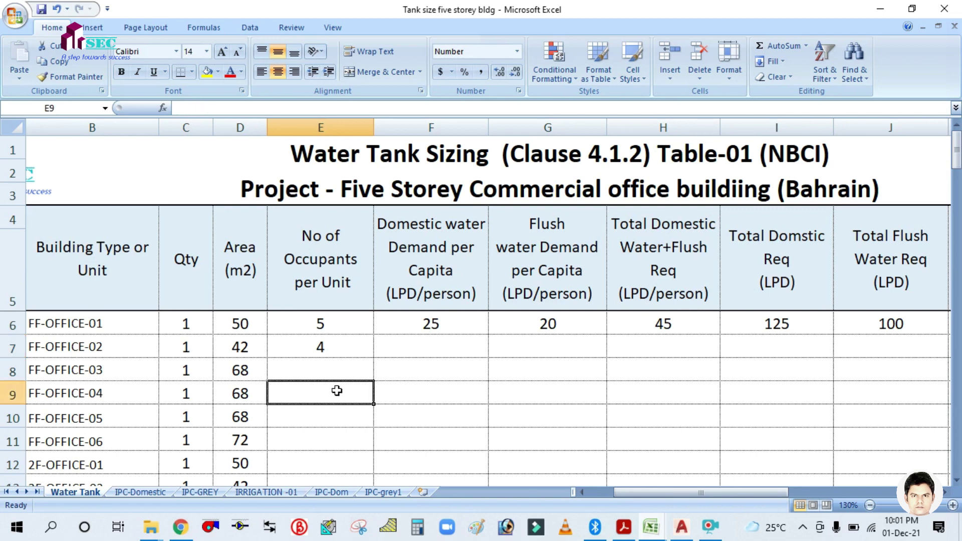
{"action": "left_click", "coordinate": [339, 346]}
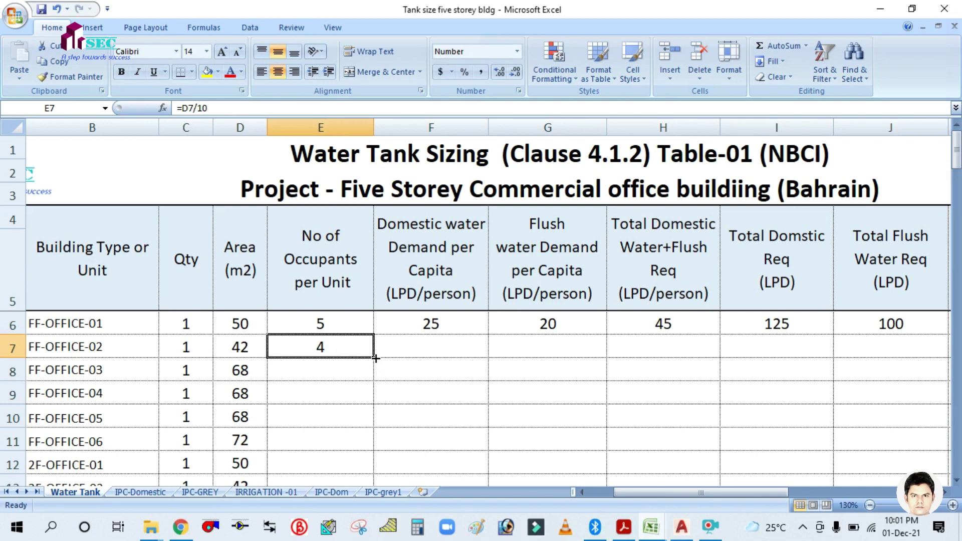
{"action": "scroll", "coordinate": [376, 357], "scroll_direction": "up", "scroll_amount": 1}
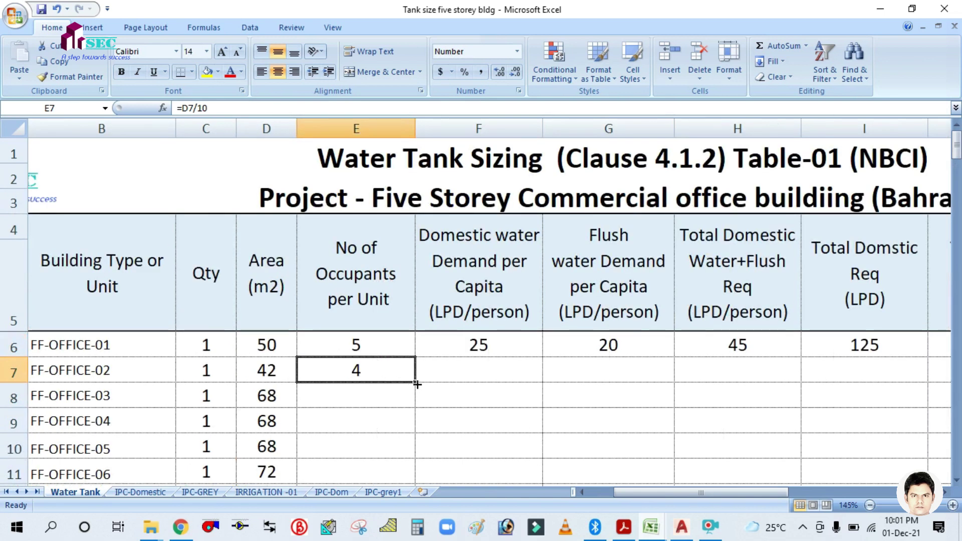
{"action": "left_click_drag", "start_coordinate": [417, 384], "coordinate": [434, 348]}
{"action": "scroll", "coordinate": [475, 396], "scroll_direction": "up", "scroll_amount": 8}
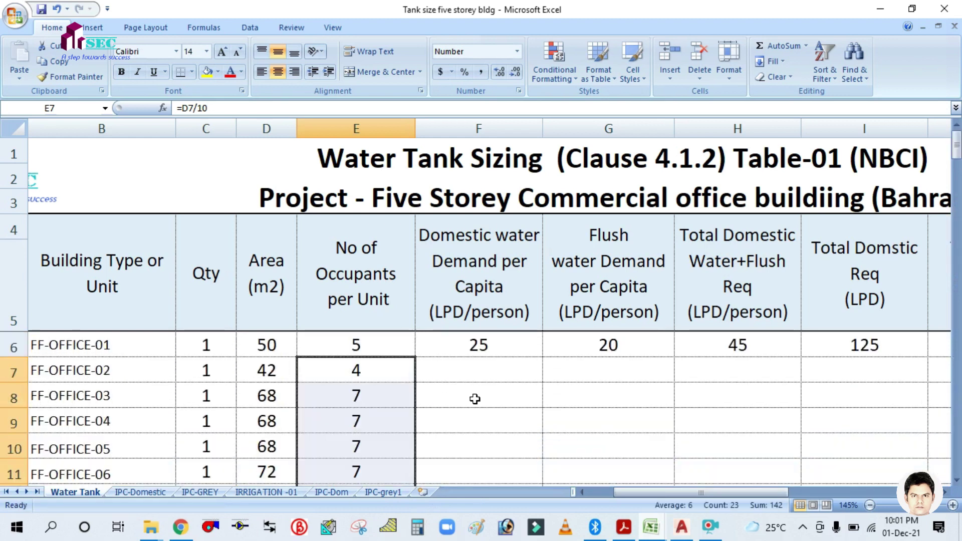
- Check the copied occupants formulas for 2F-OFFICE-04, 2F-OFFICE-05 and FF-OFFICE-04, leaving each cell unedited
{"action": "left_click", "coordinate": [459, 412]}
{"action": "scroll", "coordinate": [350, 431], "scroll_direction": "down", "scroll_amount": 2}
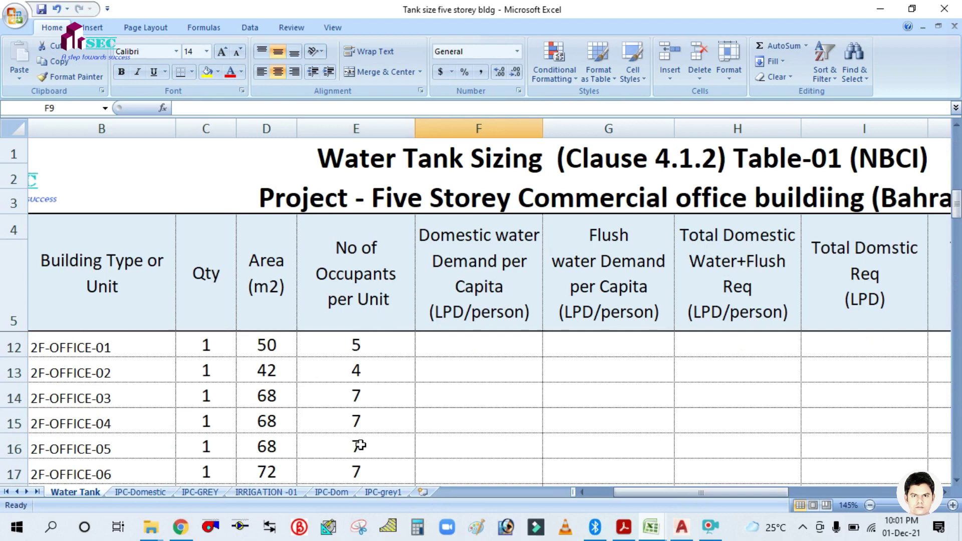
{"action": "double_click", "coordinate": [363, 425]}
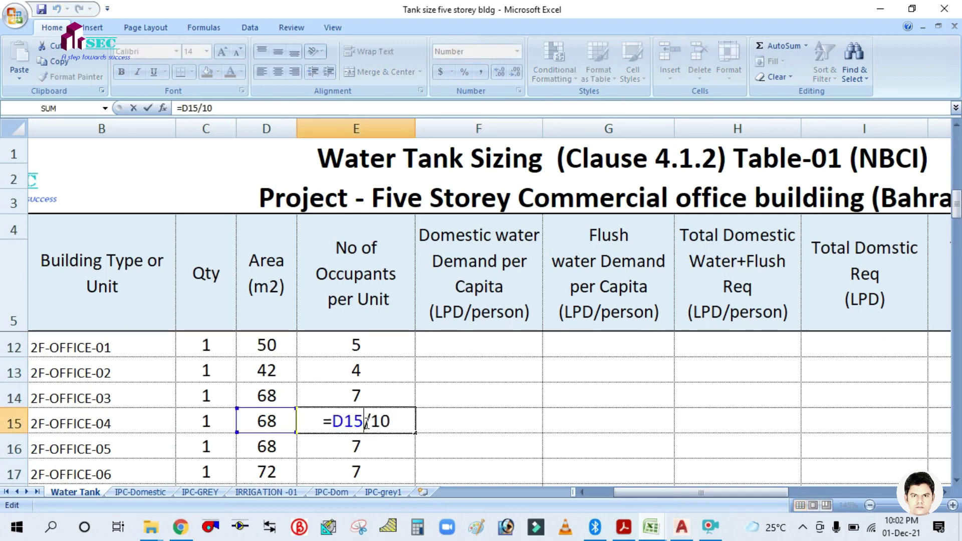
{"action": "key", "text": "Escape"}
{"action": "double_click", "coordinate": [376, 445]}
{"action": "key", "text": "Escape"}
{"action": "scroll", "coordinate": [434, 406], "scroll_direction": "up", "scroll_amount": 2}
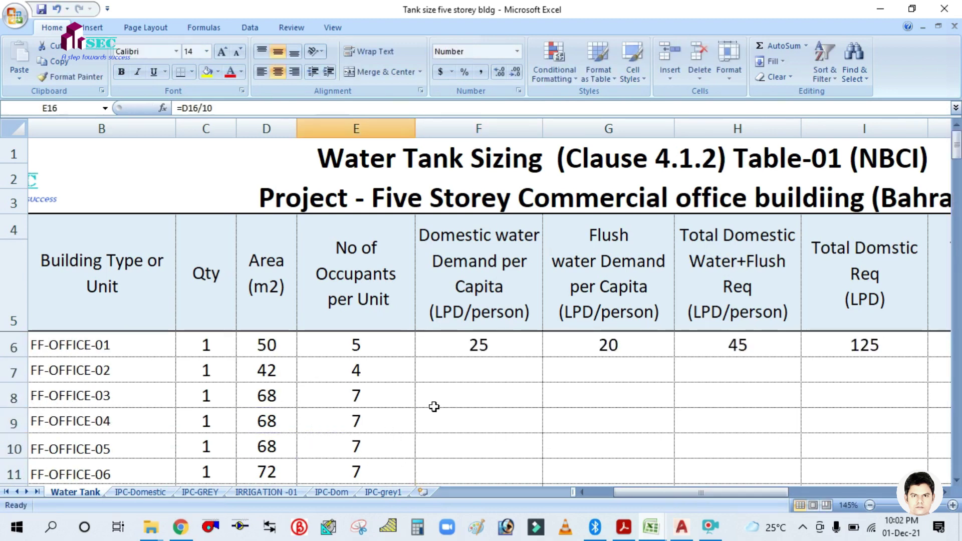
{"action": "double_click", "coordinate": [365, 421]}
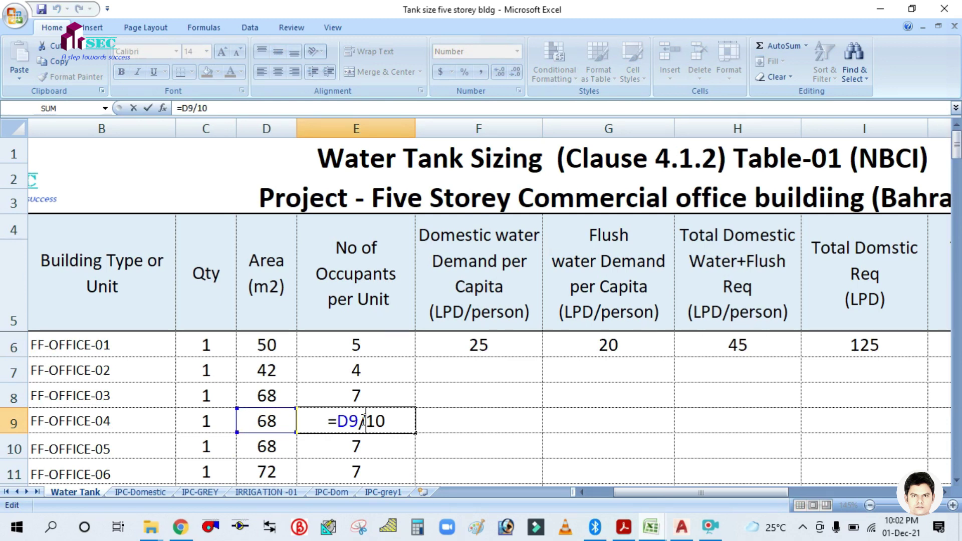
{"action": "key", "text": "Escape"}
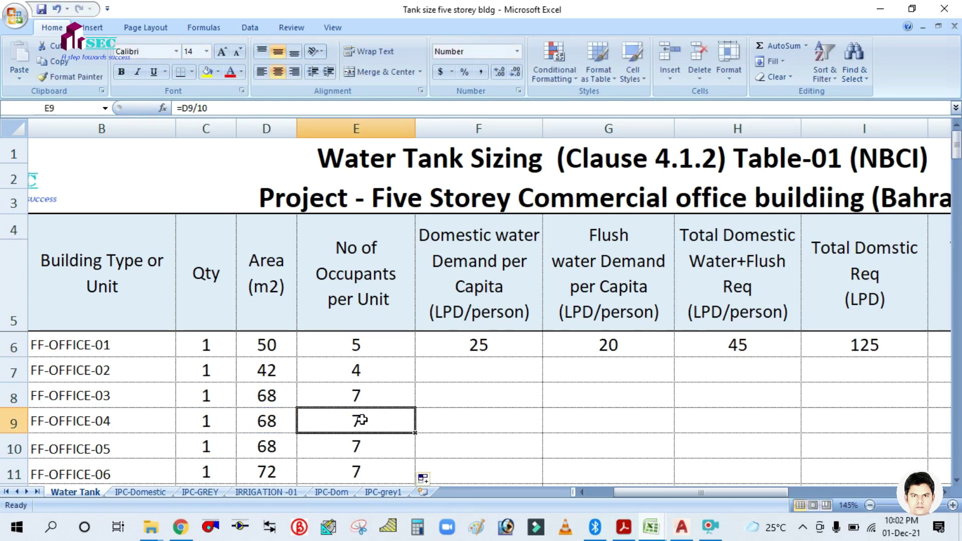
{"action": "scroll", "coordinate": [379, 404], "scroll_direction": "down", "scroll_amount": 2}
{"action": "scroll", "coordinate": [407, 395], "scroll_direction": "up", "scroll_amount": 2}
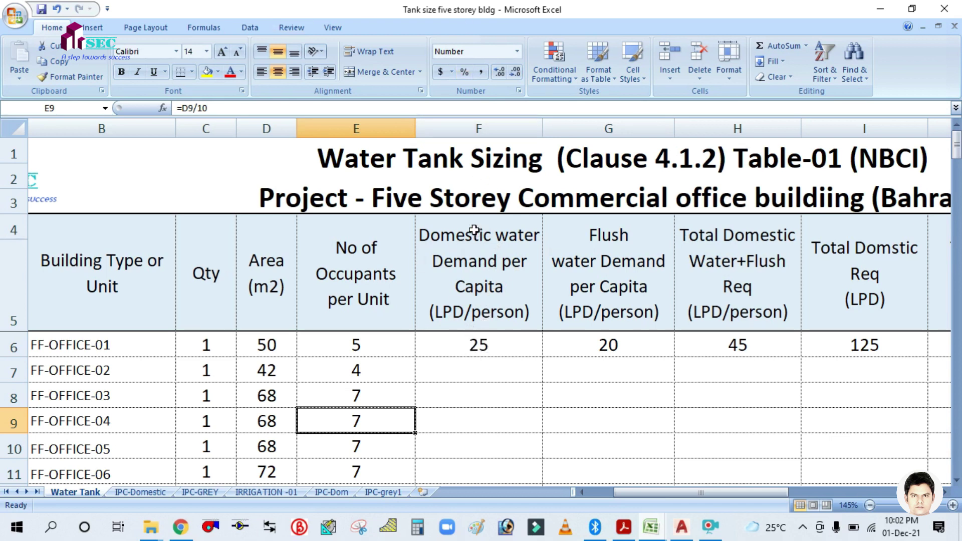
- Enter a per-capita domestic water demand of 25 and flush water demand of 20 LPD/person for FF-OFFICE-02
{"action": "left_click", "coordinate": [477, 346]}
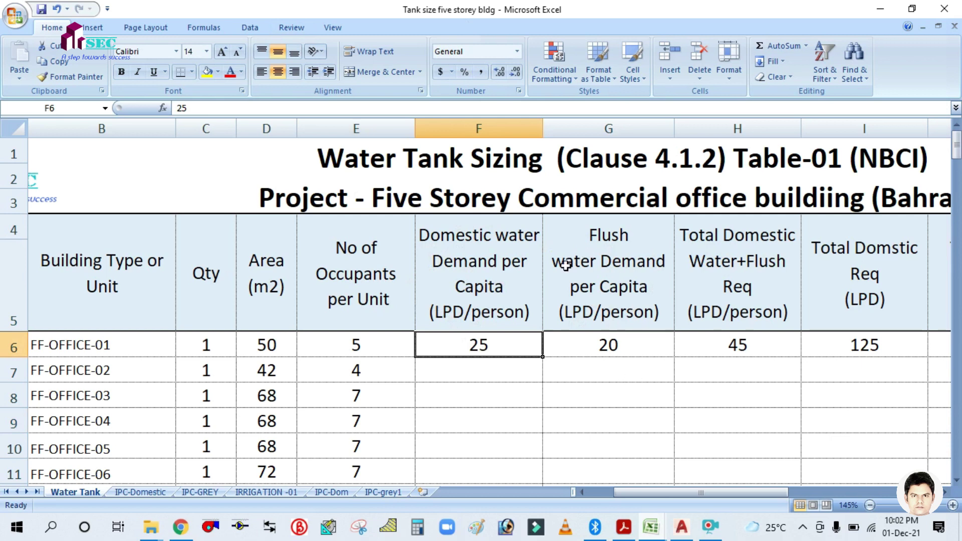
{"action": "left_click", "coordinate": [613, 349]}
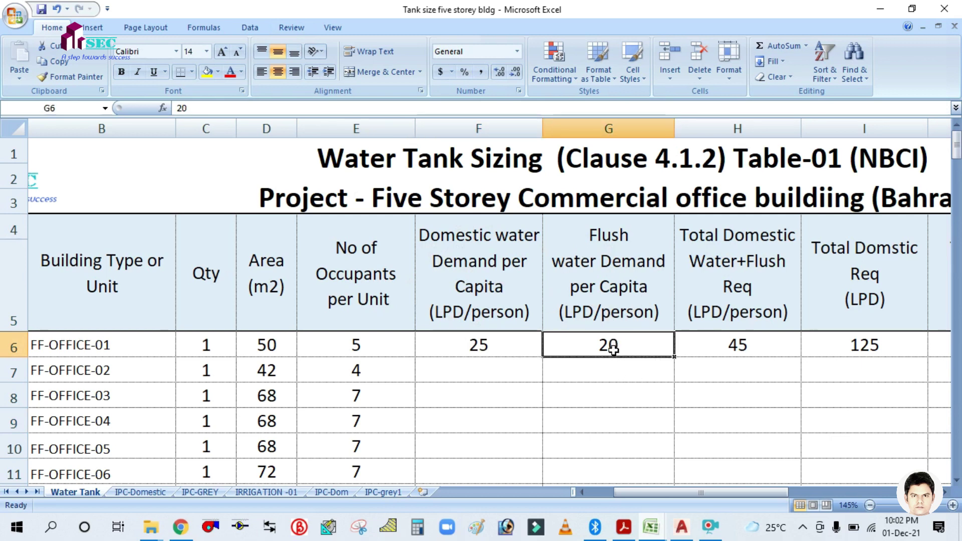
{"action": "left_click", "coordinate": [480, 360]}
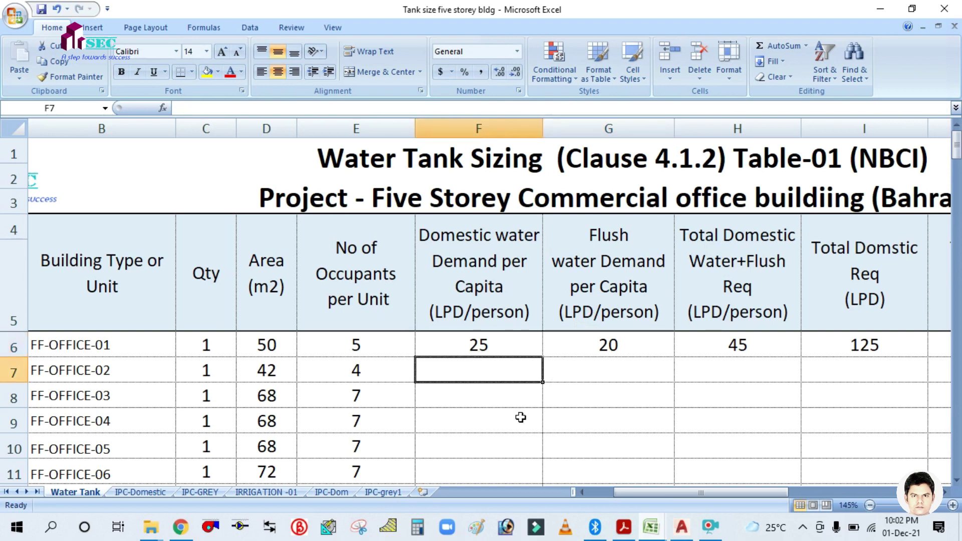
{"action": "type", "text": "25"}
{"action": "left_click", "coordinate": [608, 373]}
{"action": "type", "text": "20"}
{"action": "left_click", "coordinate": [601, 430]}
- Fill the FF-OFFICE-02 domestic demand of 25 and flush demand of 20 down to the 4F-OFFICE-06 row
{"action": "left_click_drag", "start_coordinate": [498, 365], "coordinate": [506, 399]}
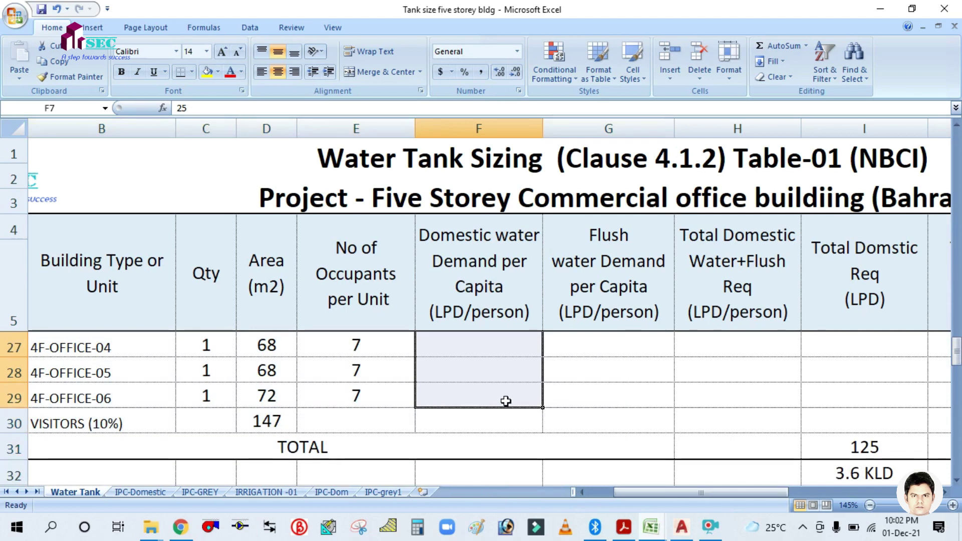
{"action": "key", "text": "ctrl+d"}
{"action": "scroll", "coordinate": [578, 399], "scroll_direction": "up", "scroll_amount": 7}
{"action": "left_click_drag", "start_coordinate": [612, 370], "coordinate": [597, 431]}
{"action": "key", "text": "ctrl+d"}
{"action": "scroll", "coordinate": [749, 391], "scroll_direction": "up", "scroll_amount": 7}
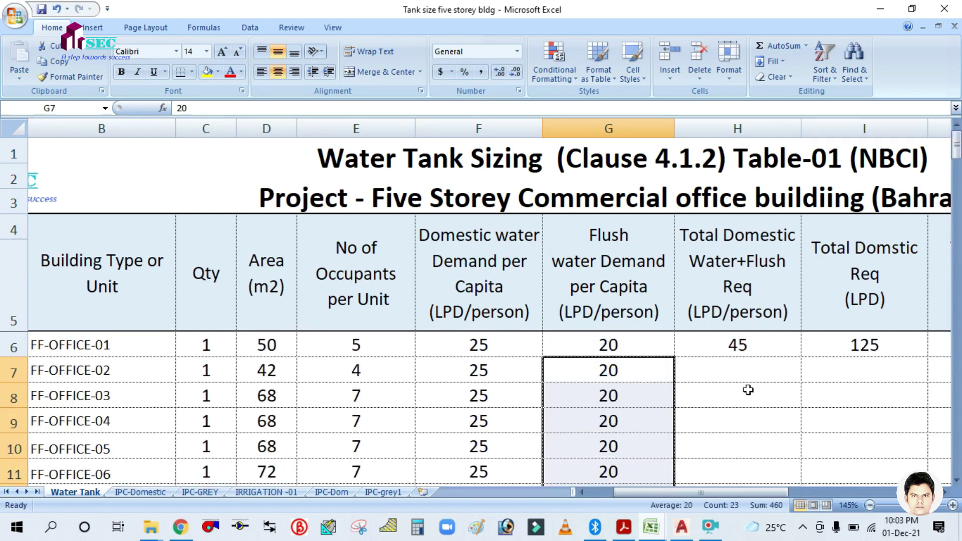
{"action": "left_click", "coordinate": [724, 415]}
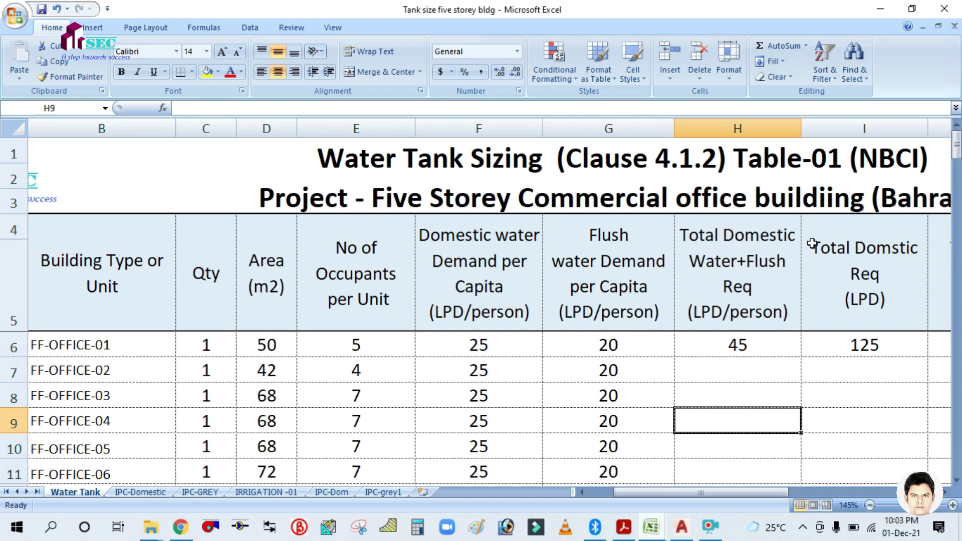
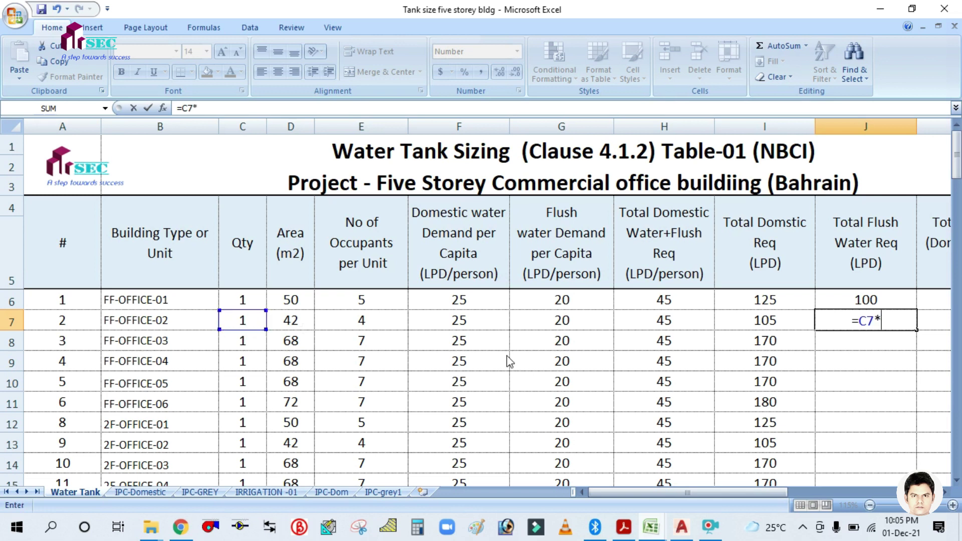
- Complete the Total Flush Water Req formula for FF-OFFICE-02 as =C7*E7*G7
{"action": "left_click", "coordinate": [346, 321]}
{"action": "type", "text": "*"}
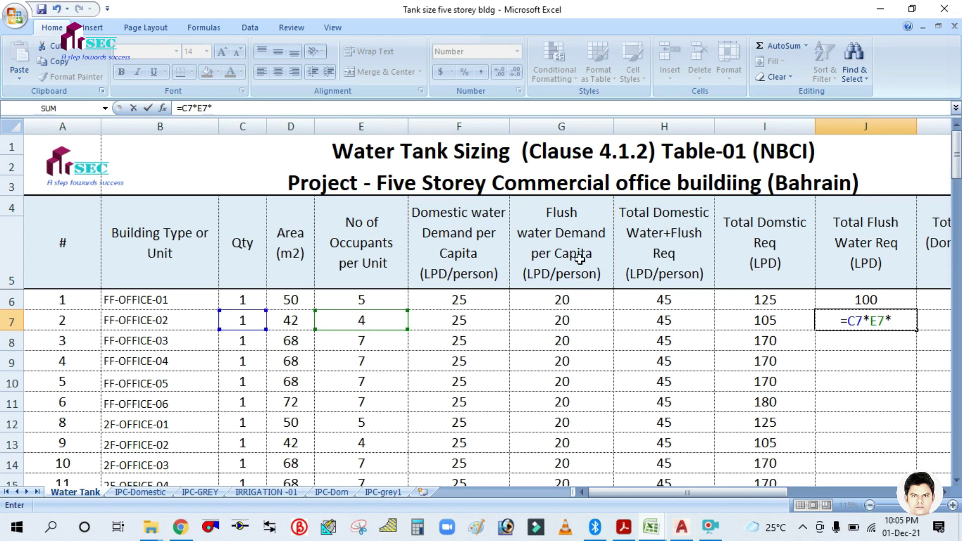
{"action": "left_click", "coordinate": [551, 321]}
{"action": "key", "text": "Return"}
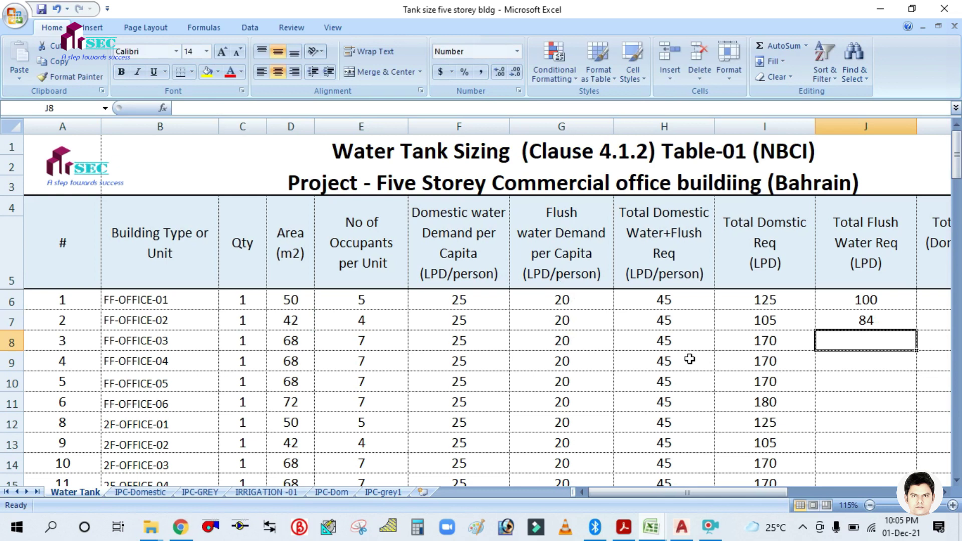
- Fill the FF-OFFICE-02 Total Flush Water Req formula down the column to the 4F-OFFICE-06 row
{"action": "left_click", "coordinate": [900, 325]}
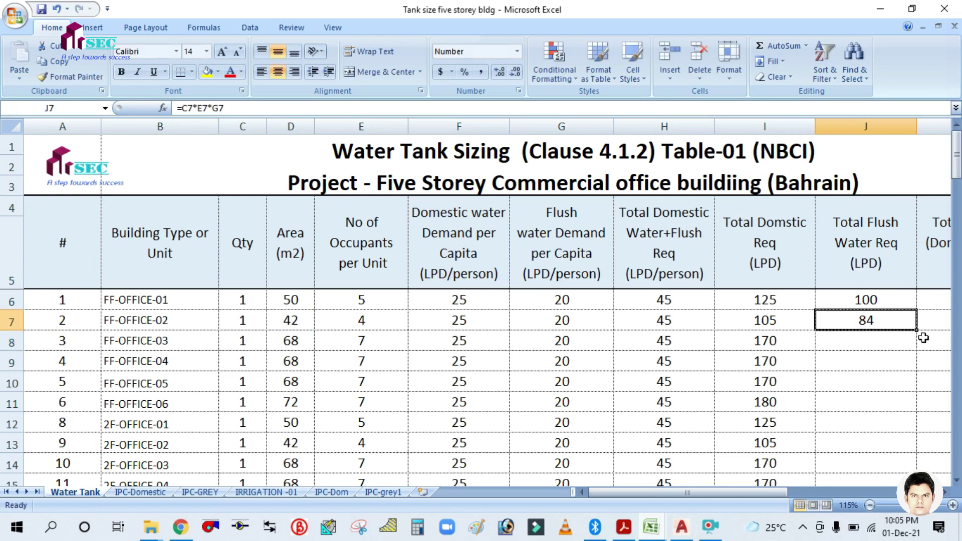
{"action": "left_click_drag", "start_coordinate": [919, 333], "coordinate": [914, 423]}
{"action": "scroll", "coordinate": [859, 373], "scroll_direction": "up", "scroll_amount": 6}
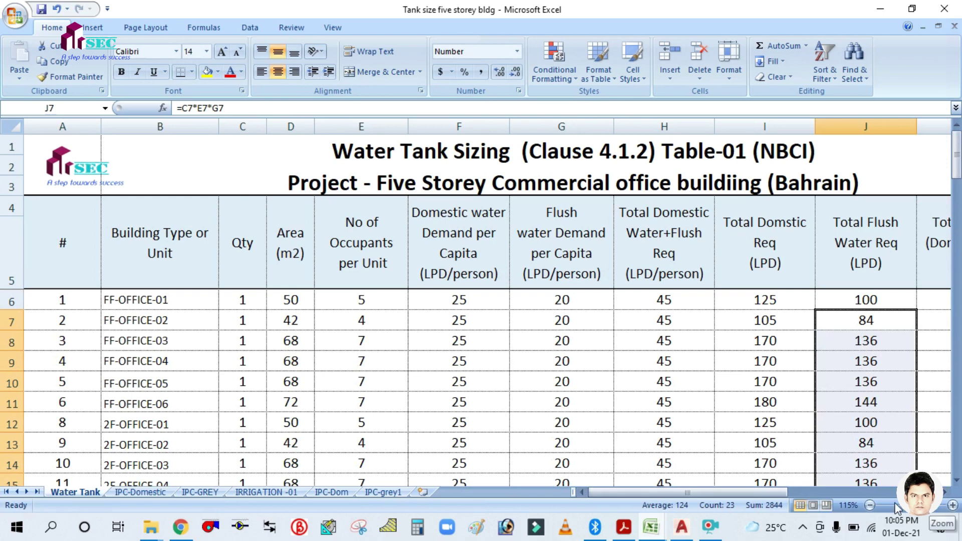
- Examine the Total Water Req, Total Garden Water Req and Total Sewage Water Available columns and the FF-OFFICE-03 total water formula
{"action": "left_click", "coordinate": [944, 492]}
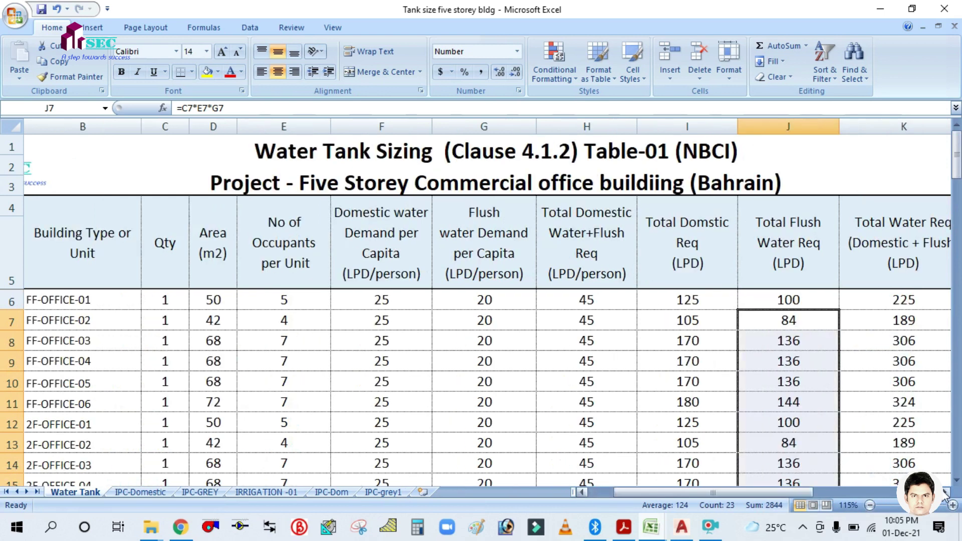
{"action": "left_click", "coordinate": [944, 492]}
{"action": "left_click", "coordinate": [835, 365]}
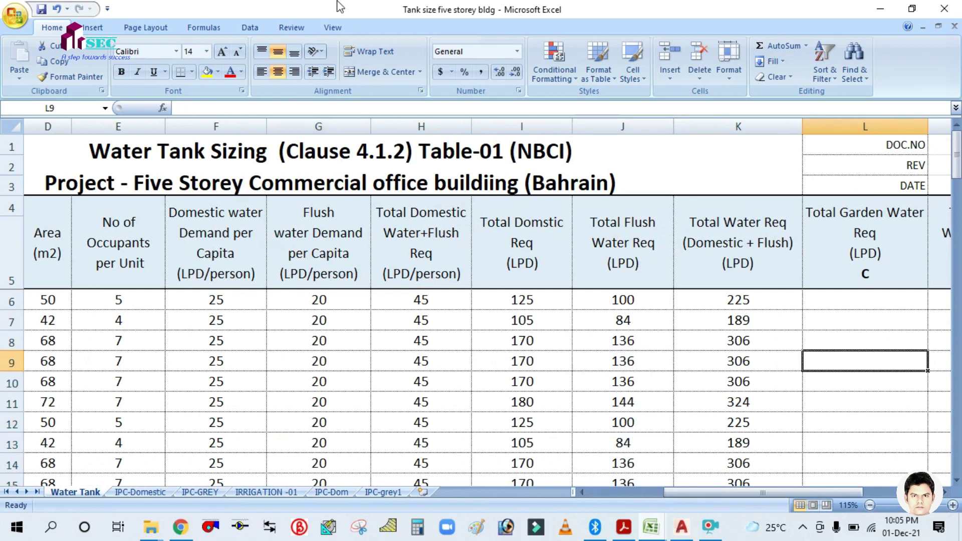
{"action": "scroll", "coordinate": [794, 206], "scroll_direction": "up", "scroll_amount": 1}
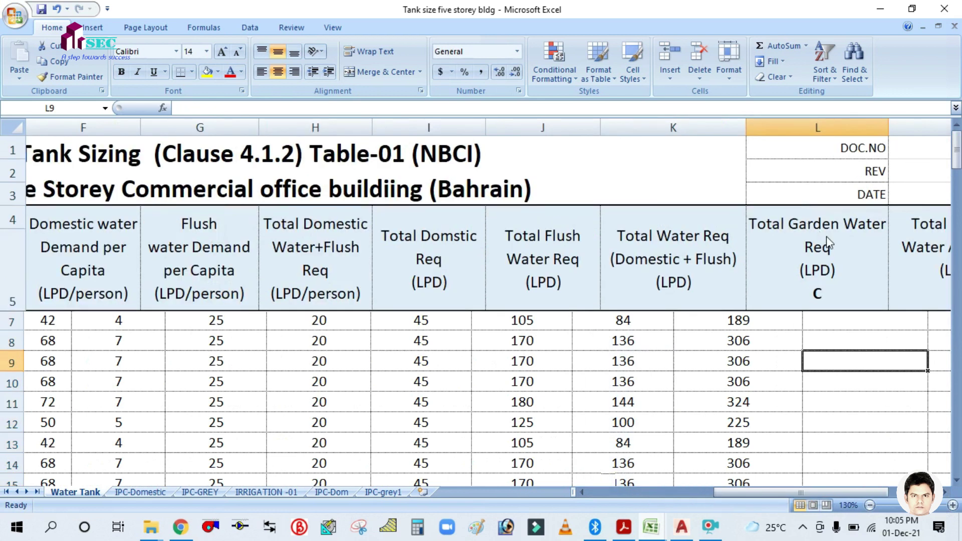
{"action": "left_click", "coordinate": [944, 492]}
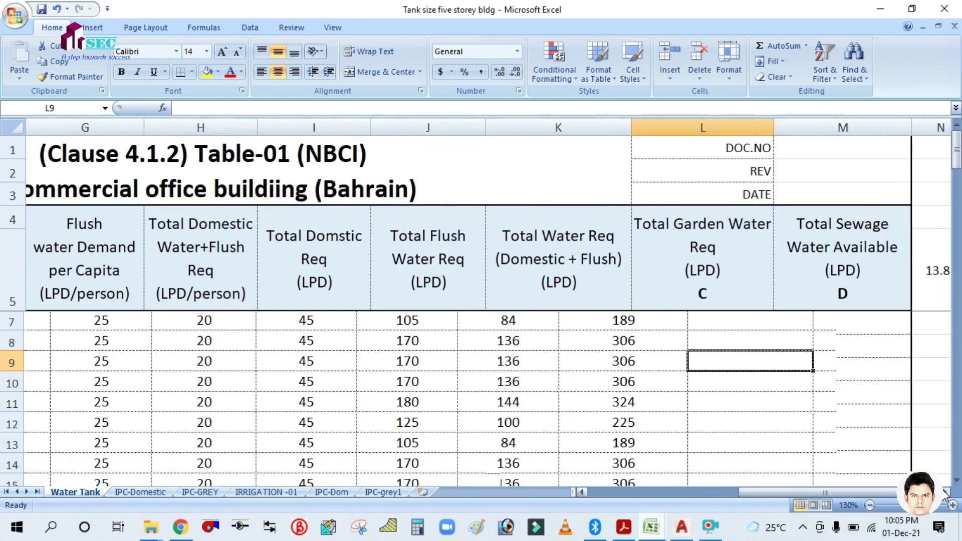
{"action": "left_click", "coordinate": [944, 493]}
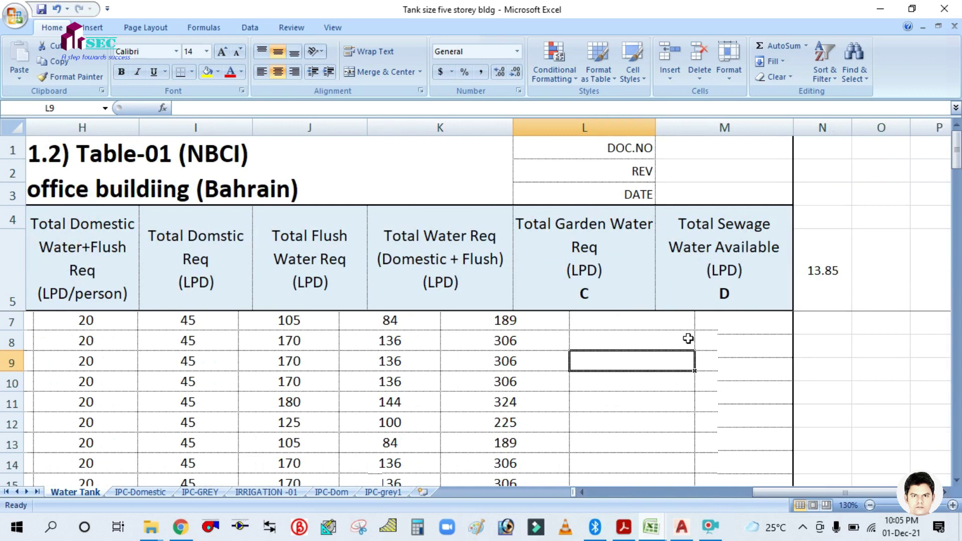
{"action": "left_click", "coordinate": [582, 492]}
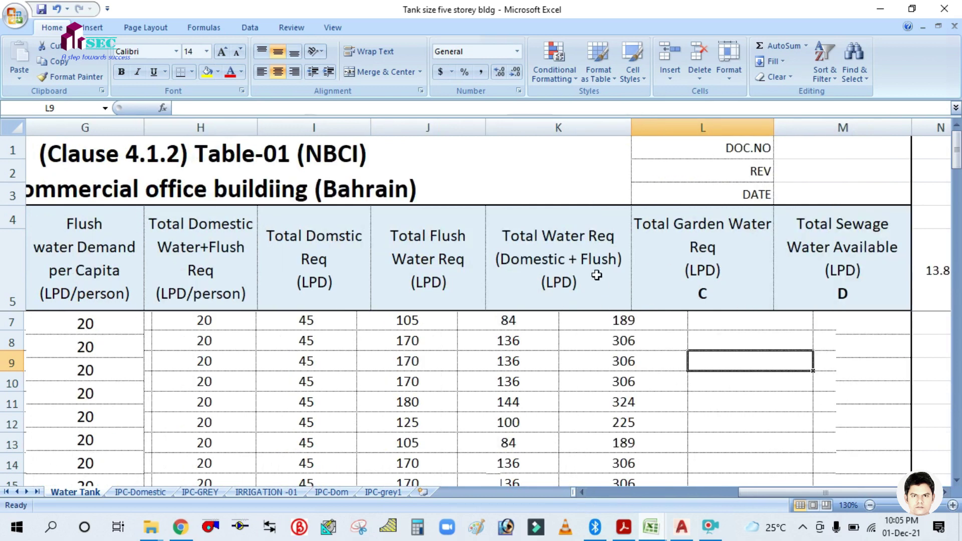
{"action": "left_click", "coordinate": [564, 257]}
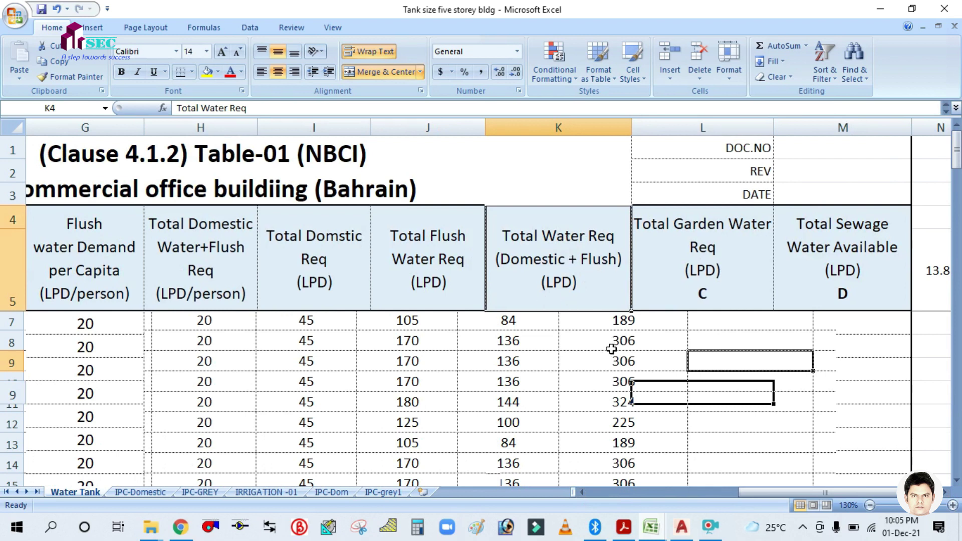
{"action": "scroll", "coordinate": [611, 349], "scroll_direction": "down", "scroll_amount": 1, "text": "ctrl"}
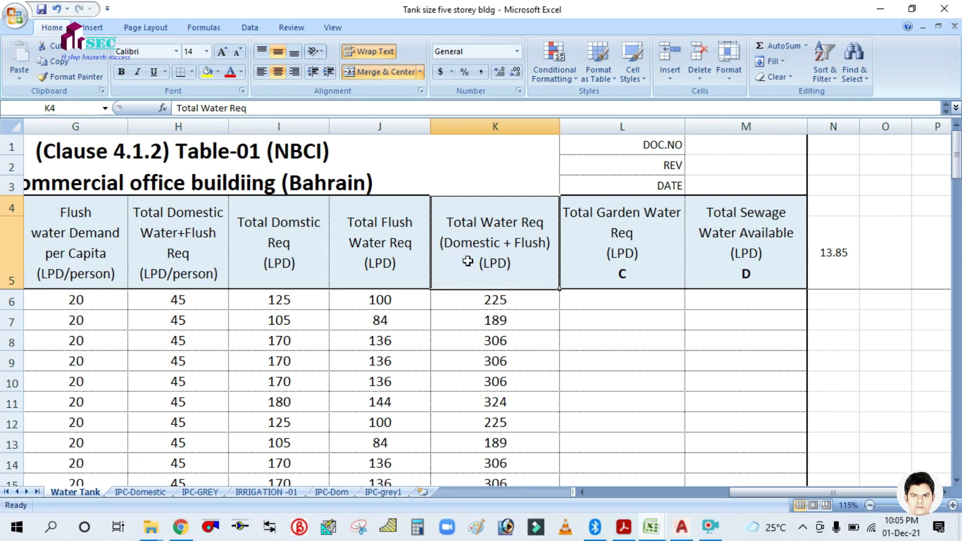
{"action": "left_click", "coordinate": [540, 333]}
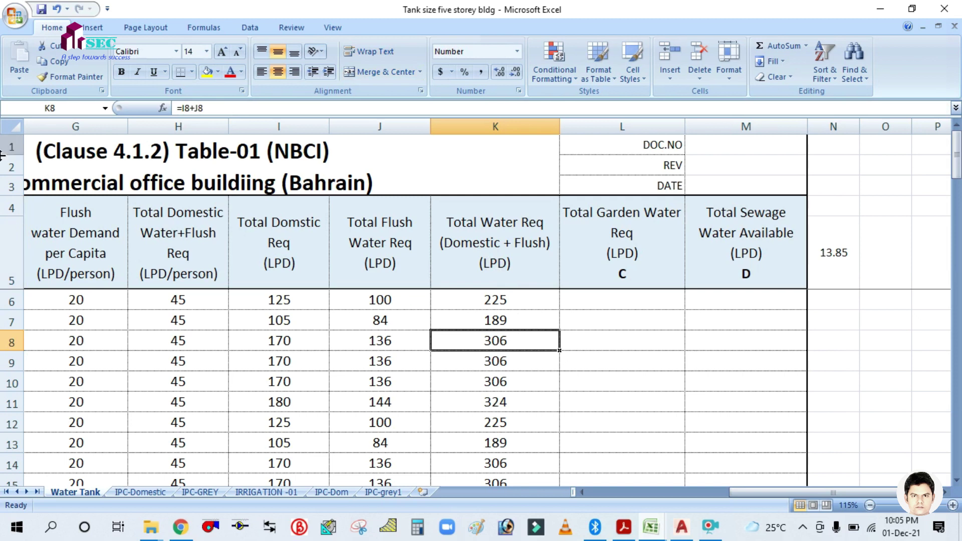
- Examine the Total Water Req formulas of the first office rows and the Total Domstic Req sum formula in I31
{"action": "double_click", "coordinate": [502, 301]}
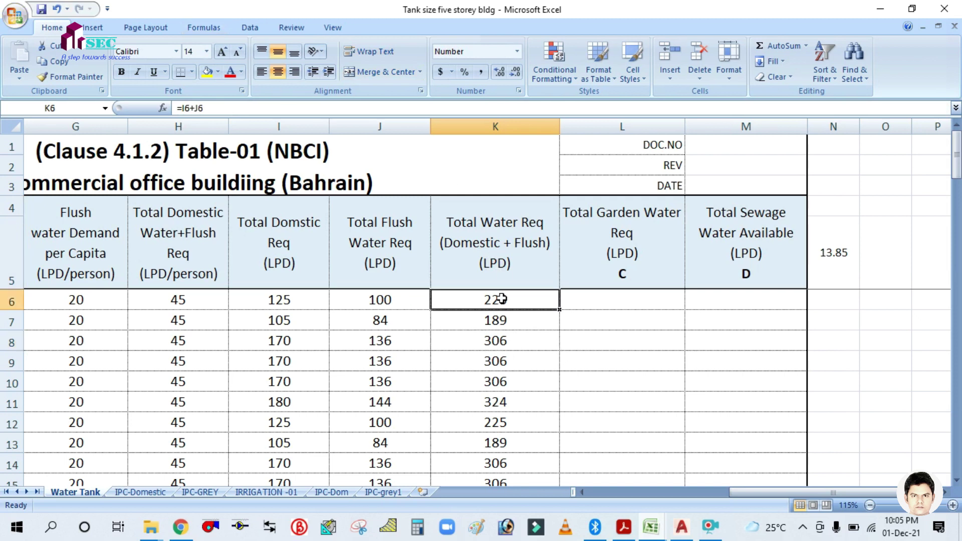
{"action": "left_click", "coordinate": [511, 361]}
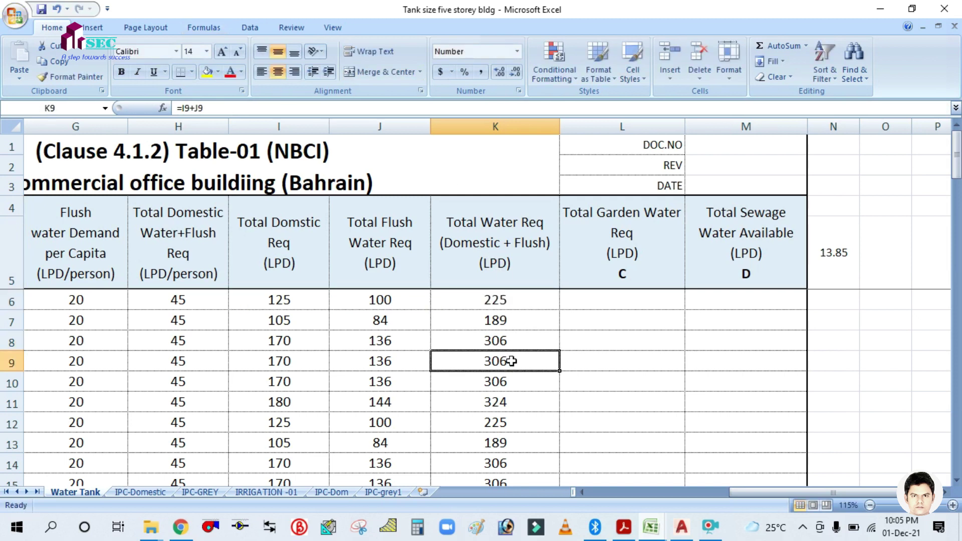
{"action": "left_click", "coordinate": [496, 318]}
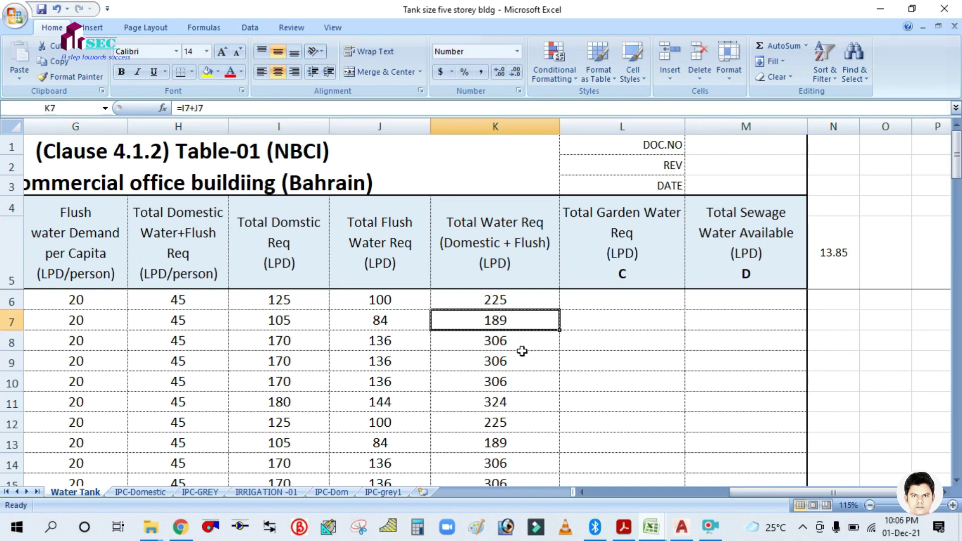
{"action": "double_click", "coordinate": [511, 318]}
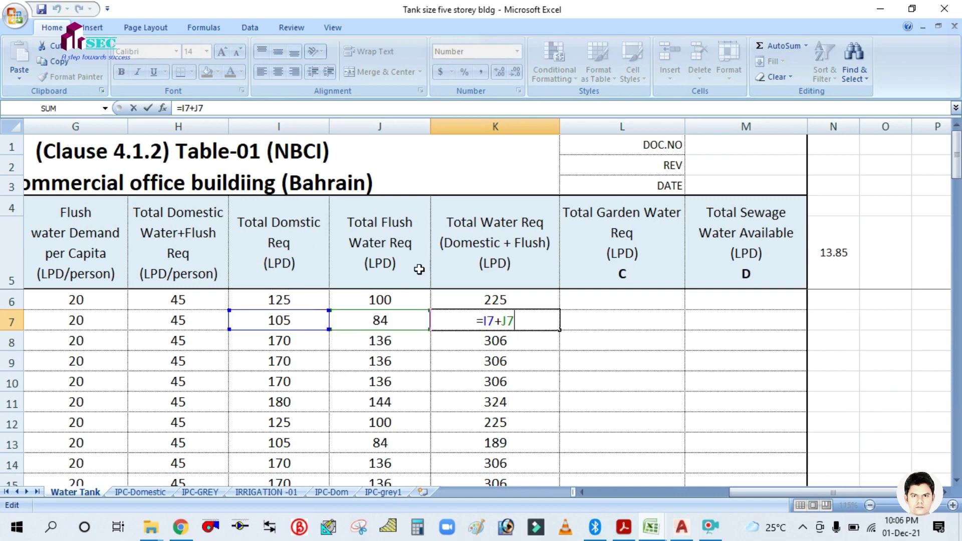
{"action": "key", "text": "Return"}
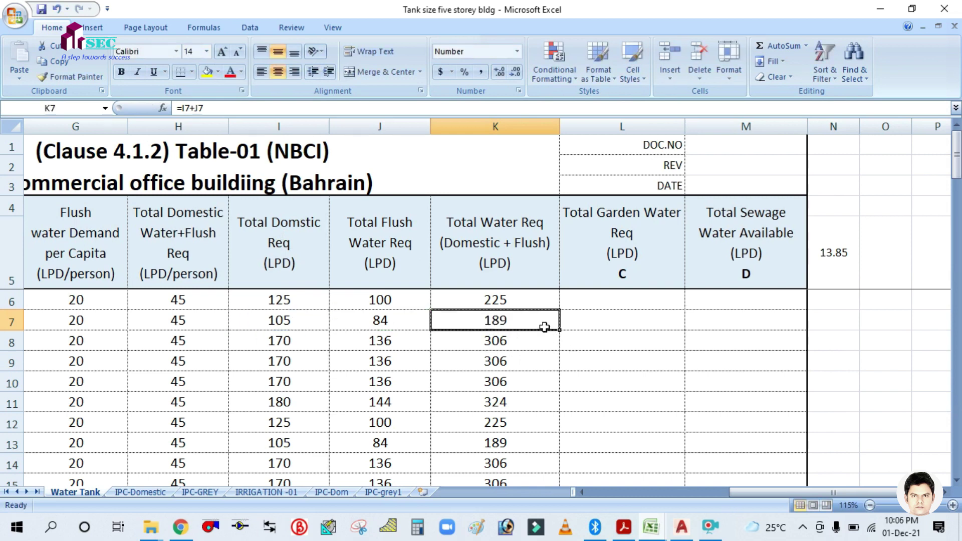
{"action": "scroll", "coordinate": [545, 328], "scroll_direction": "down", "scroll_amount": 6}
{"action": "scroll", "coordinate": [543, 333], "scroll_direction": "down", "scroll_amount": 1}
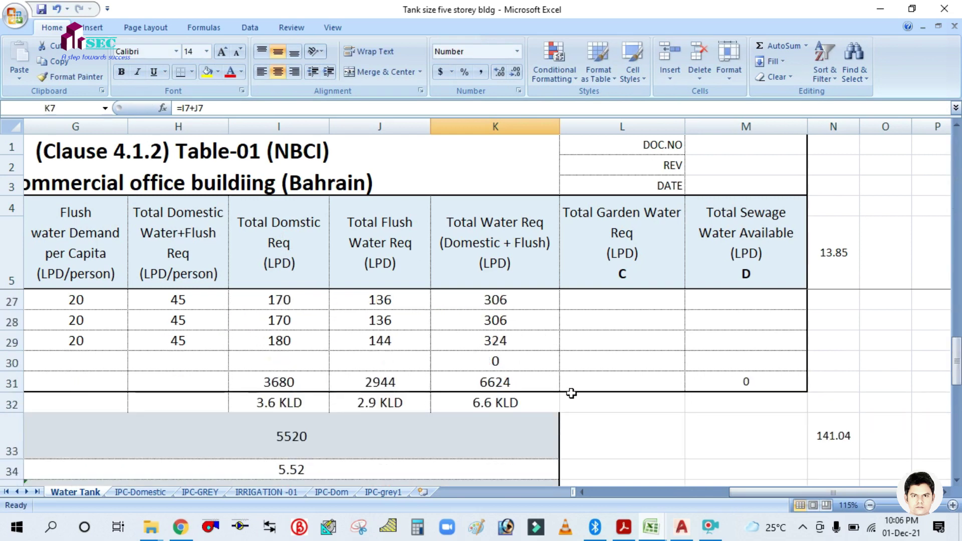
{"action": "double_click", "coordinate": [292, 383]}
{"action": "scroll", "coordinate": [305, 337], "scroll_direction": "up", "scroll_amount": 7}
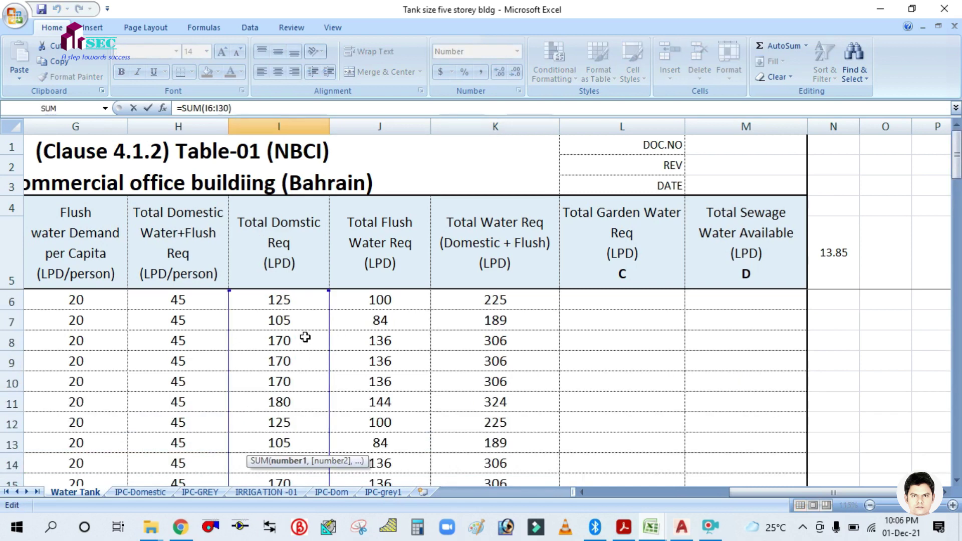
{"action": "scroll", "coordinate": [305, 337], "scroll_direction": "down", "scroll_amount": 6}
{"action": "key", "text": "Escape"}
{"action": "scroll", "coordinate": [307, 337], "scroll_direction": "down", "scroll_amount": 3}
{"action": "scroll", "coordinate": [311, 337], "scroll_direction": "up", "scroll_amount": 2}
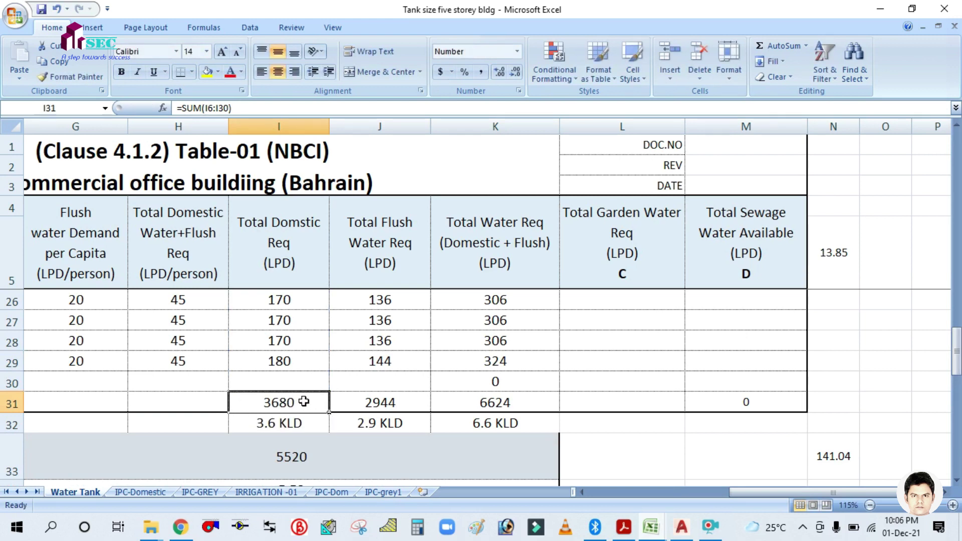
- Clear the row 31 totals of the Total Domstic Req, Total Flush Water Req and Total Water Req columns
{"action": "key", "text": "Delete"}
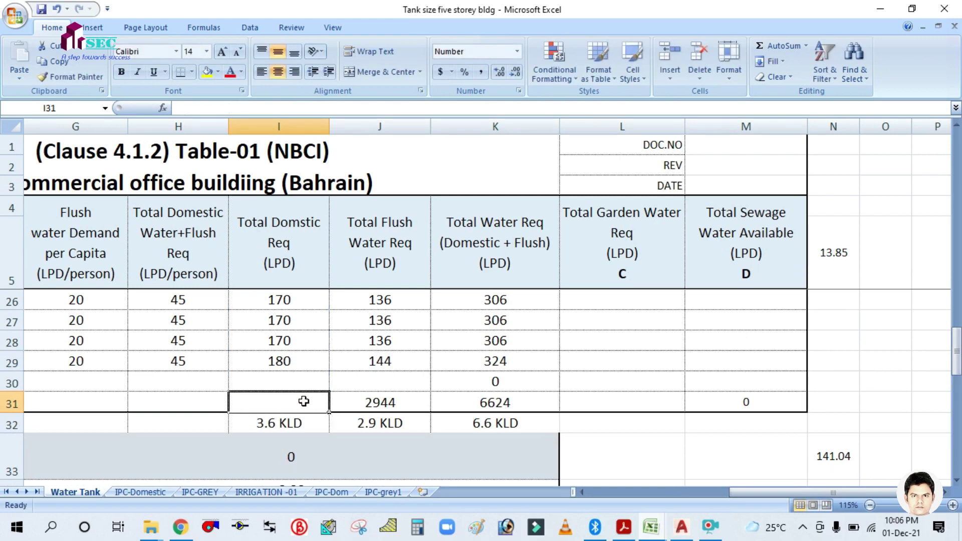
{"action": "left_click", "coordinate": [368, 398]}
{"action": "key", "text": "Delete"}
{"action": "left_click", "coordinate": [484, 400]}
{"action": "key", "text": "Delete"}
{"action": "left_click", "coordinate": [284, 399]}
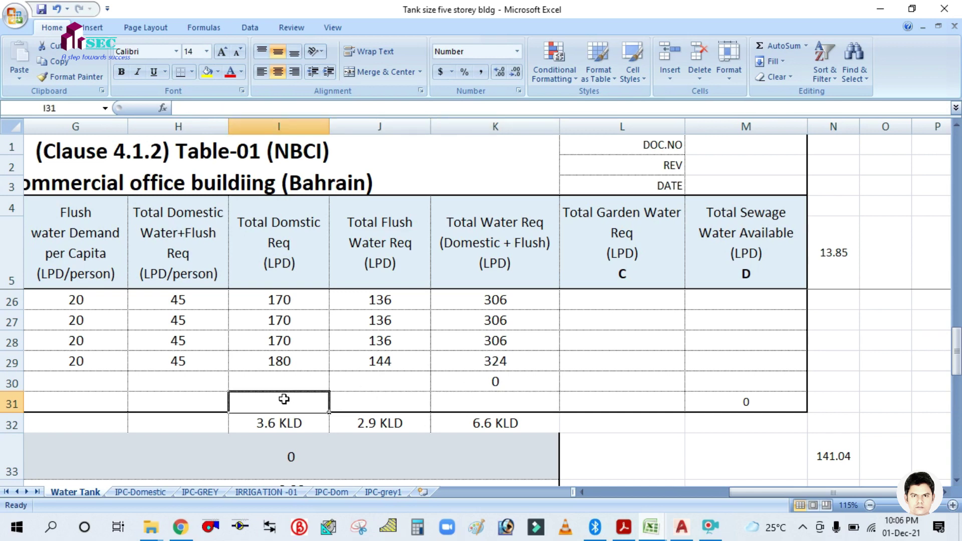
{"action": "type", "text": "="}
{"action": "key", "text": "ctrl+Return"}
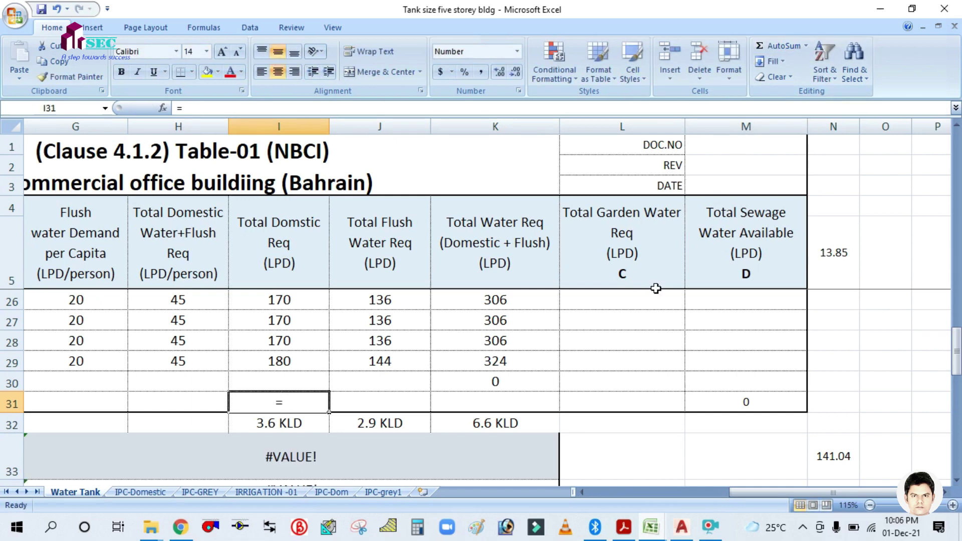
{"action": "left_click", "coordinate": [621, 379]}
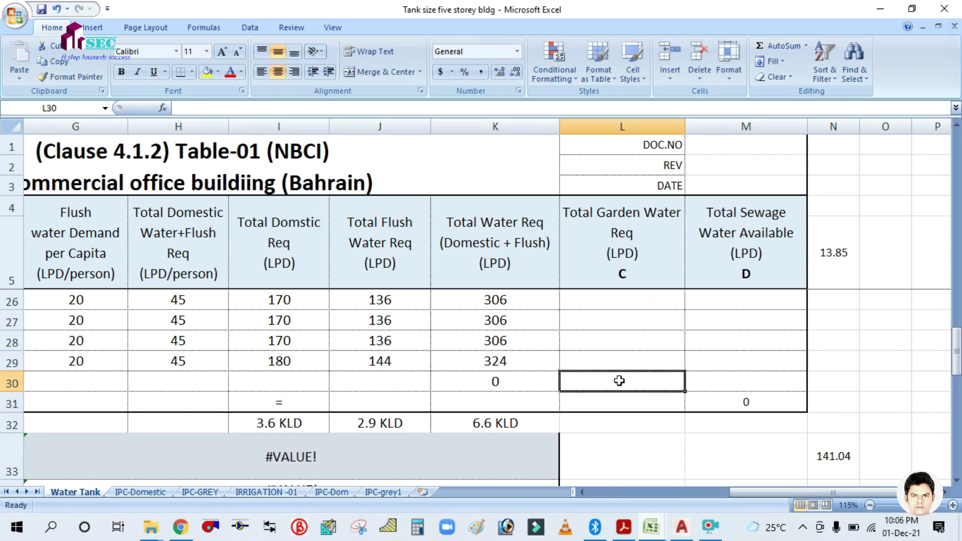
{"action": "left_click", "coordinate": [307, 399]}
{"action": "key", "text": "Delete"}
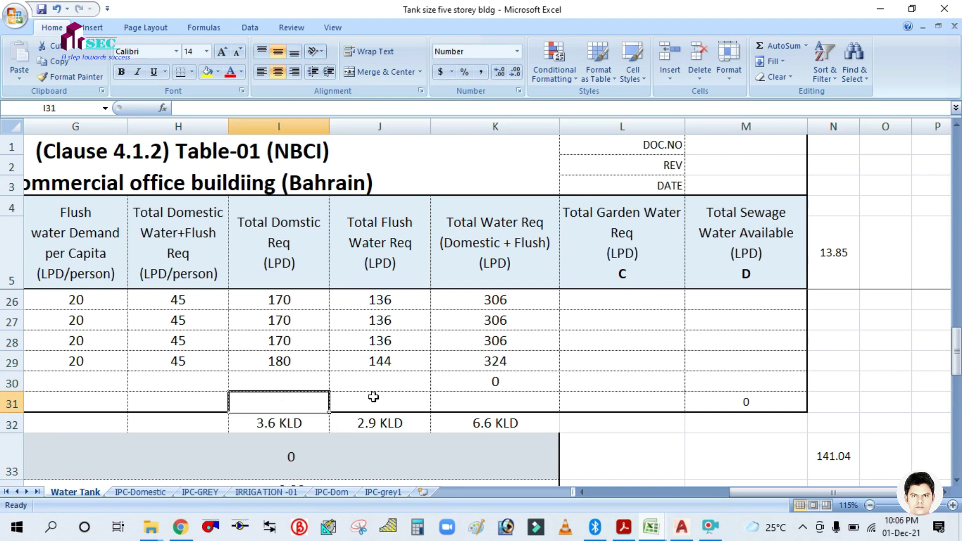
{"action": "scroll", "coordinate": [451, 368], "scroll_direction": "down", "scroll_amount": 2}
{"action": "scroll", "coordinate": [470, 367], "scroll_direction": "up", "scroll_amount": 4}
{"action": "scroll", "coordinate": [351, 396], "scroll_direction": "down", "scroll_amount": 2}
{"action": "type", "text": "=sum"}
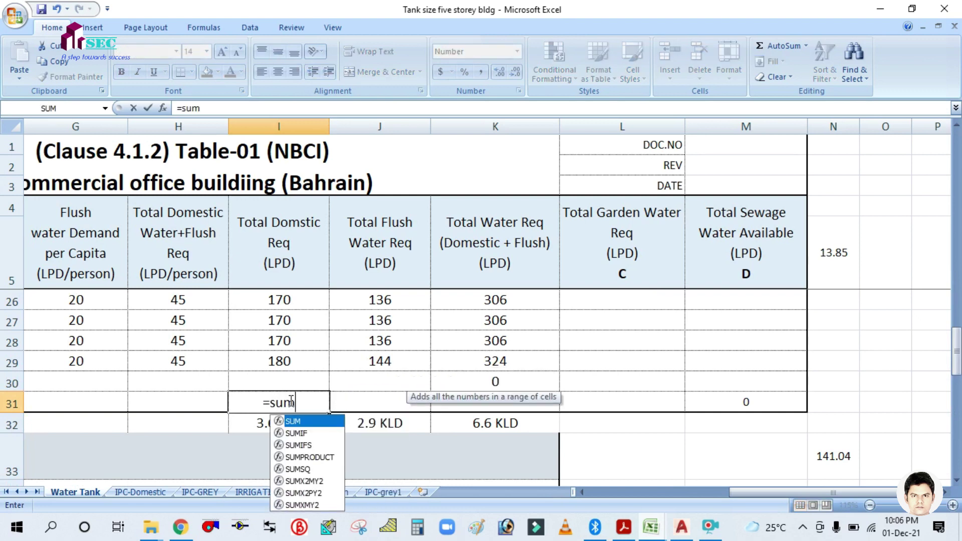
{"action": "type", "text": "("}
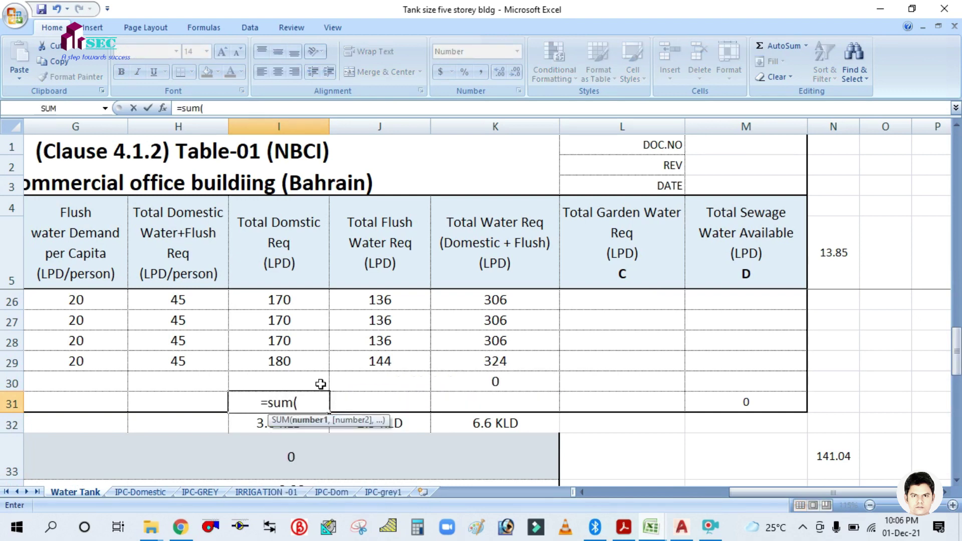
{"action": "scroll", "coordinate": [321, 340], "scroll_direction": "up", "scroll_amount": 7}
{"action": "left_click_drag", "start_coordinate": [291, 299], "coordinate": [352, 344]}
{"action": "key", "text": "Escape"}
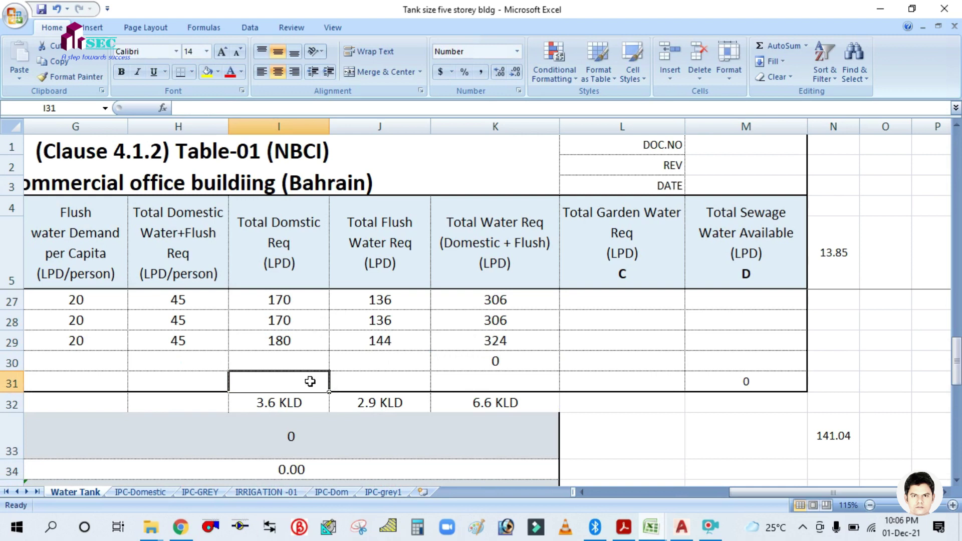
- Total the Total Domstic Req column in I31 with =SUM(I6:I29) and check the summed range
{"action": "type", "text": "=sum"}
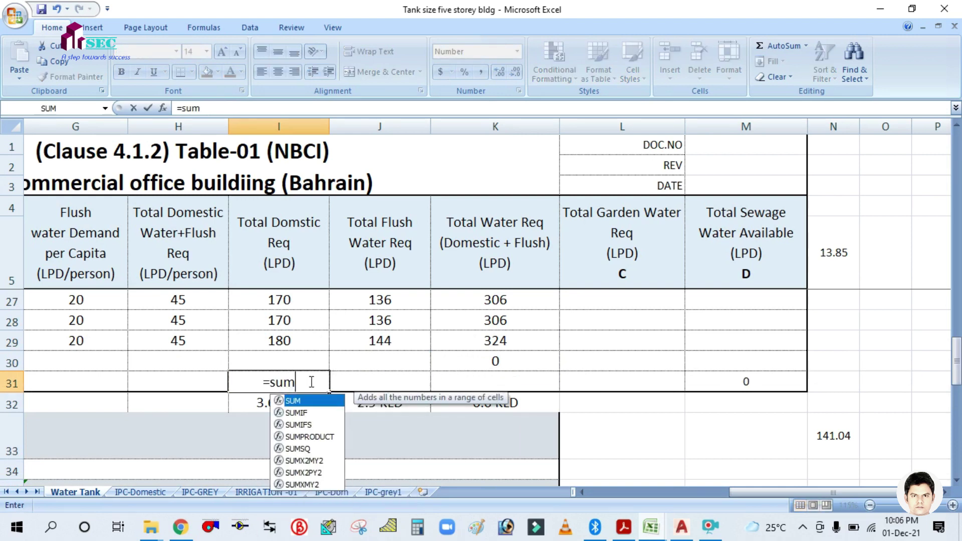
{"action": "type", "text": "("}
{"action": "scroll", "coordinate": [291, 356], "scroll_direction": "up", "scroll_amount": 7}
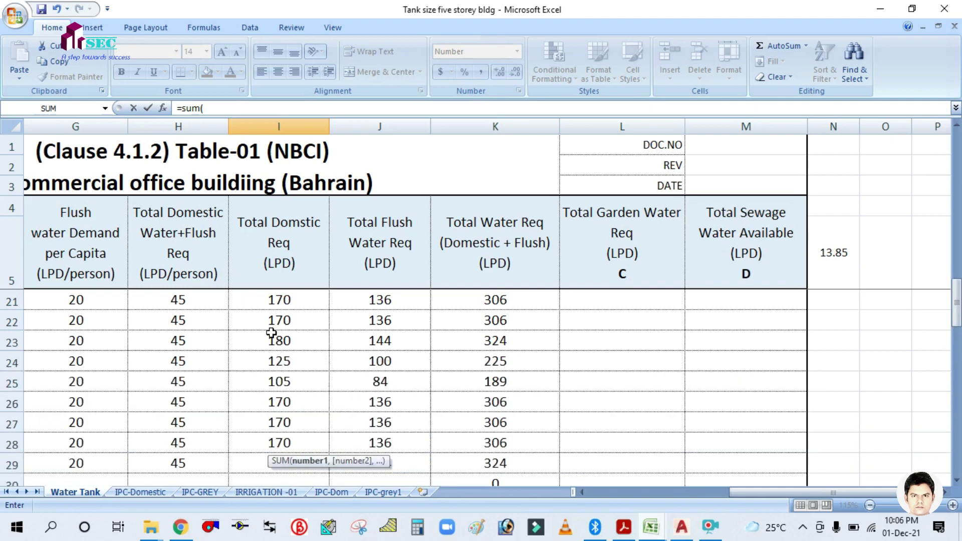
{"action": "left_click_drag", "start_coordinate": [282, 306], "coordinate": [303, 338]}
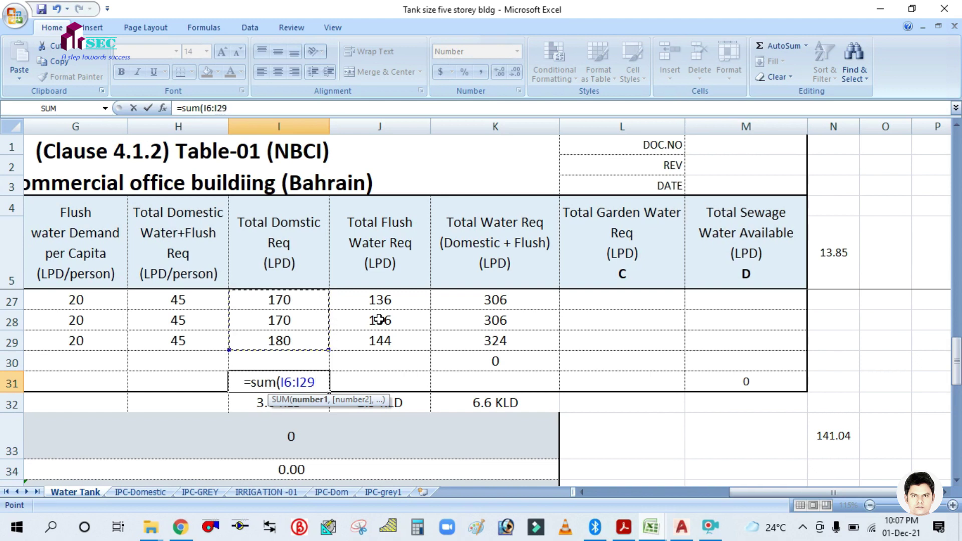
{"action": "type", "text": ")"}
{"action": "key", "text": "Return"}
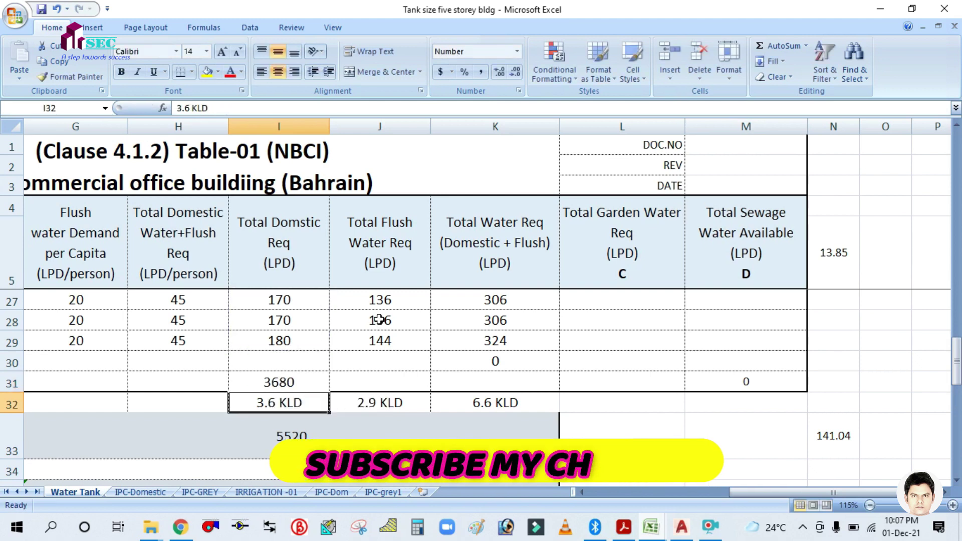
{"action": "left_click", "coordinate": [293, 382]}
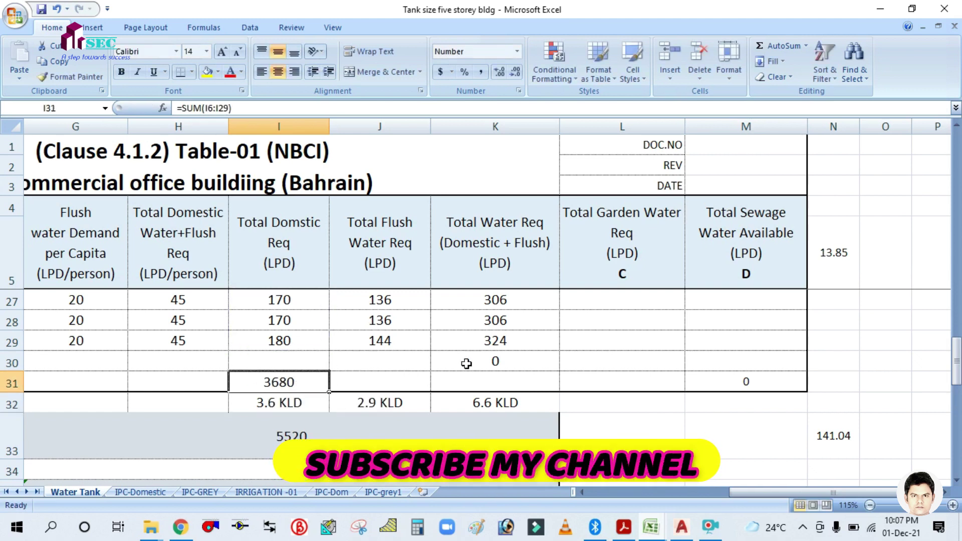
{"action": "left_click", "coordinate": [422, 361]}
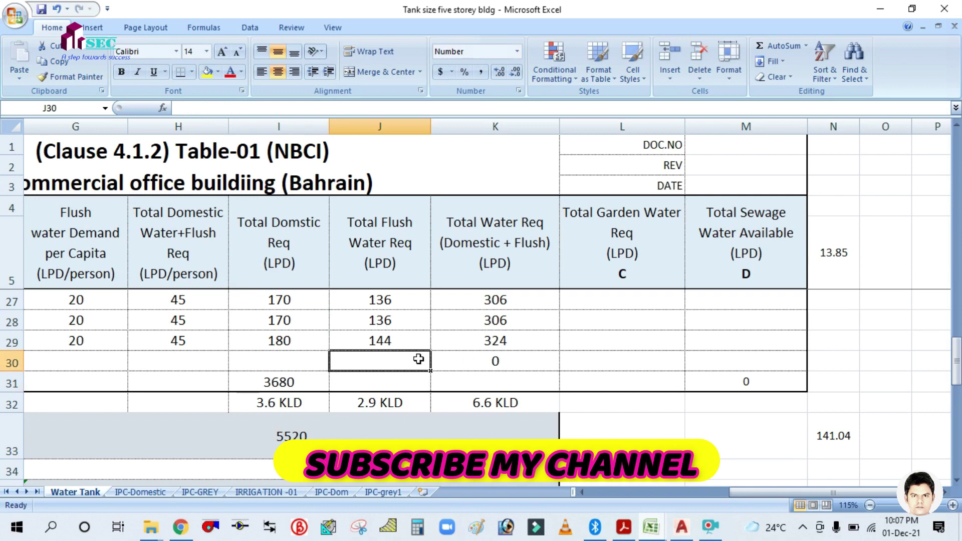
{"action": "double_click", "coordinate": [300, 383]}
{"action": "scroll", "coordinate": [351, 341], "scroll_direction": "up", "scroll_amount": 7}
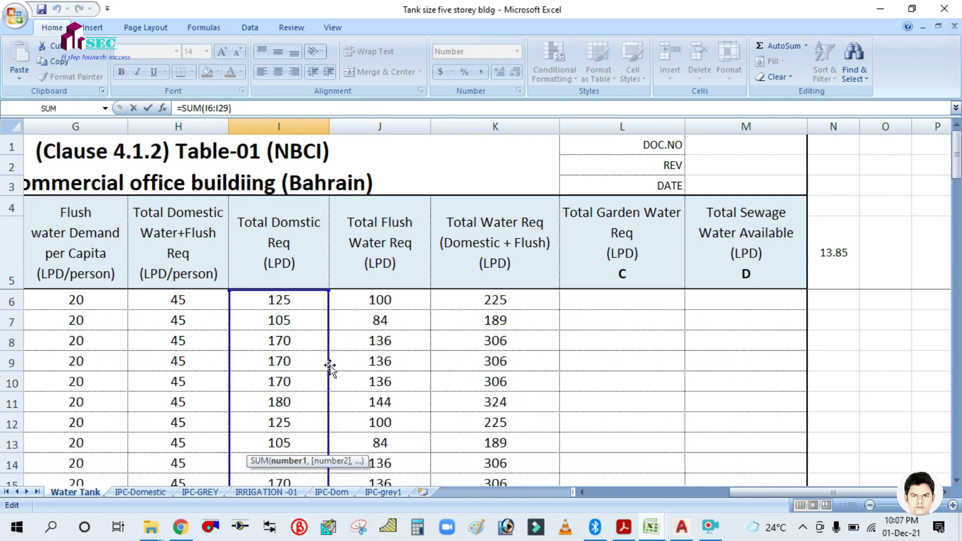
{"action": "scroll", "coordinate": [320, 350], "scroll_direction": "down", "scroll_amount": 6}
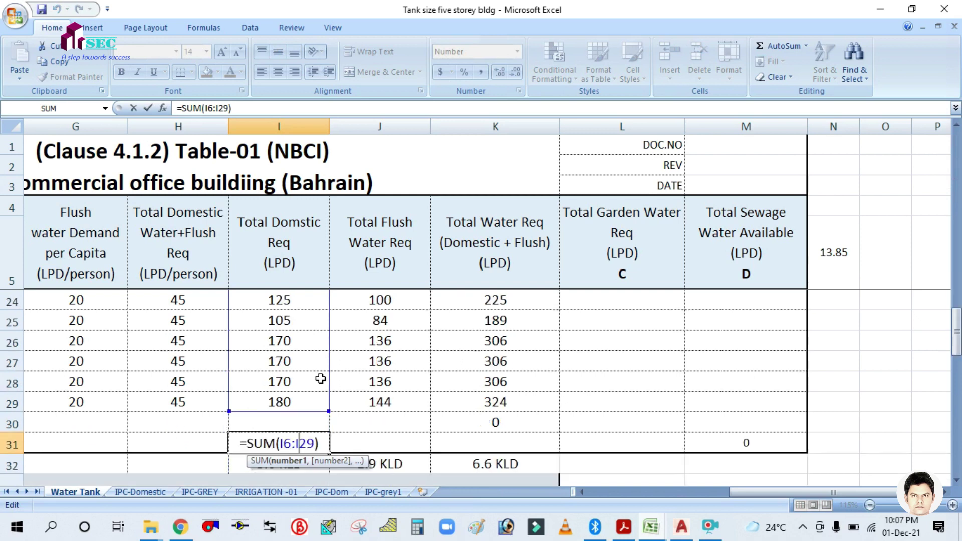
{"action": "key", "text": "Escape"}
{"action": "left_click", "coordinate": [397, 443]}
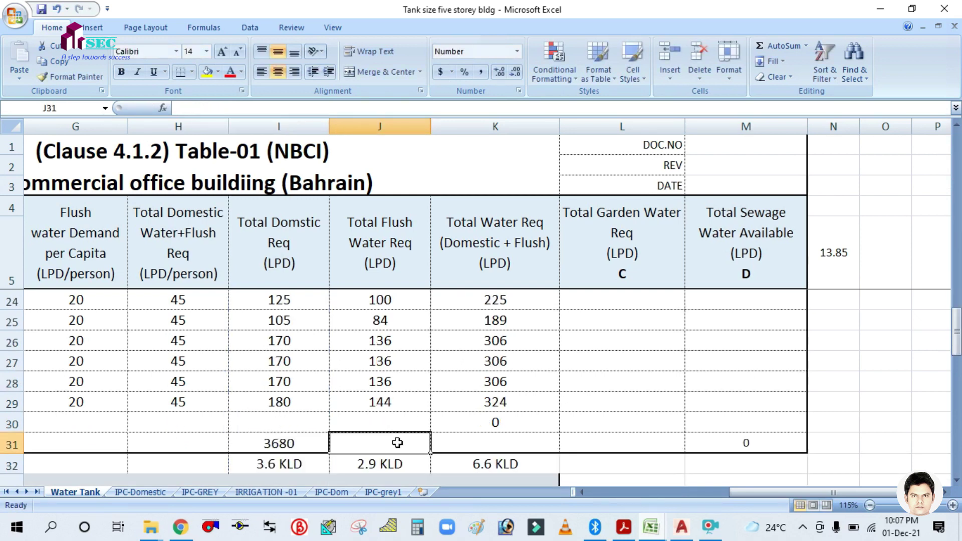
{"action": "type", "text": "=sum("}
{"action": "scroll", "coordinate": [404, 392], "scroll_direction": "up", "scroll_amount": 6}
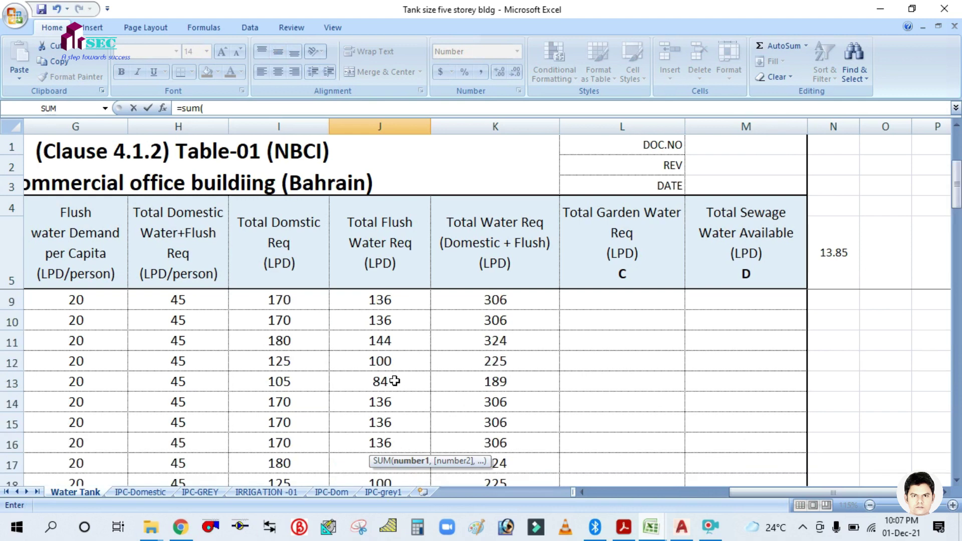
{"action": "left_click_drag", "start_coordinate": [384, 300], "coordinate": [594, 361]}
{"action": "key", "text": "Escape"}
{"action": "scroll", "coordinate": [595, 416], "scroll_direction": "up", "scroll_amount": 3}
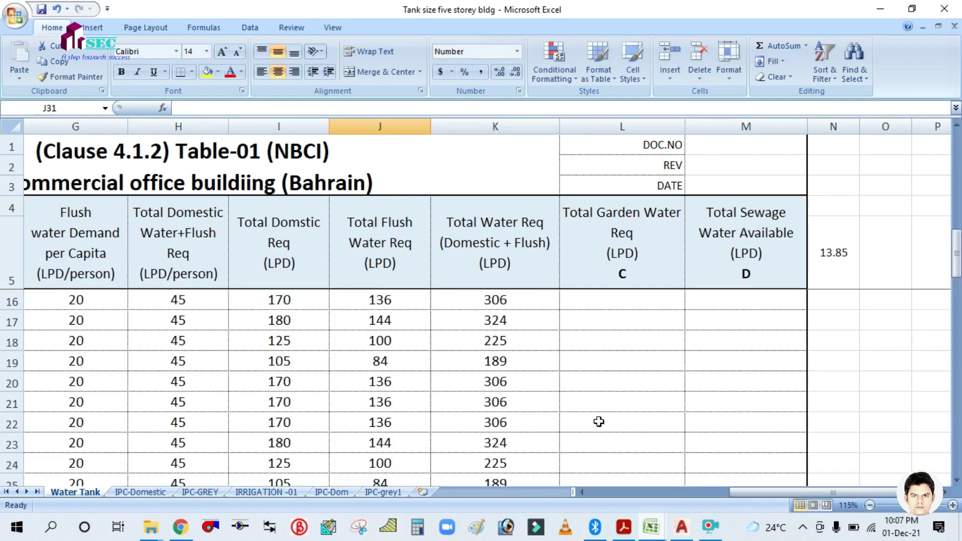
{"action": "scroll", "coordinate": [599, 421], "scroll_direction": "down", "scroll_amount": 3}
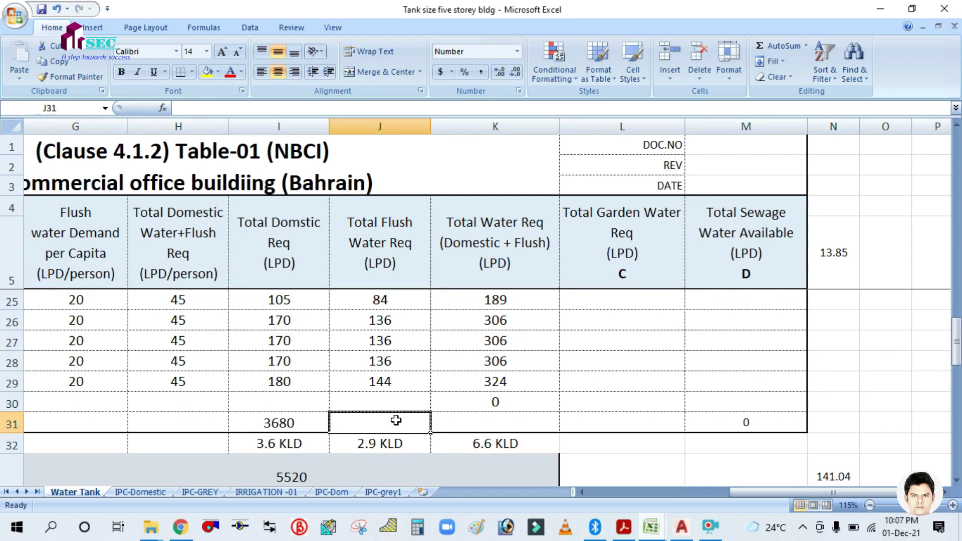
{"action": "type", "text": "="}
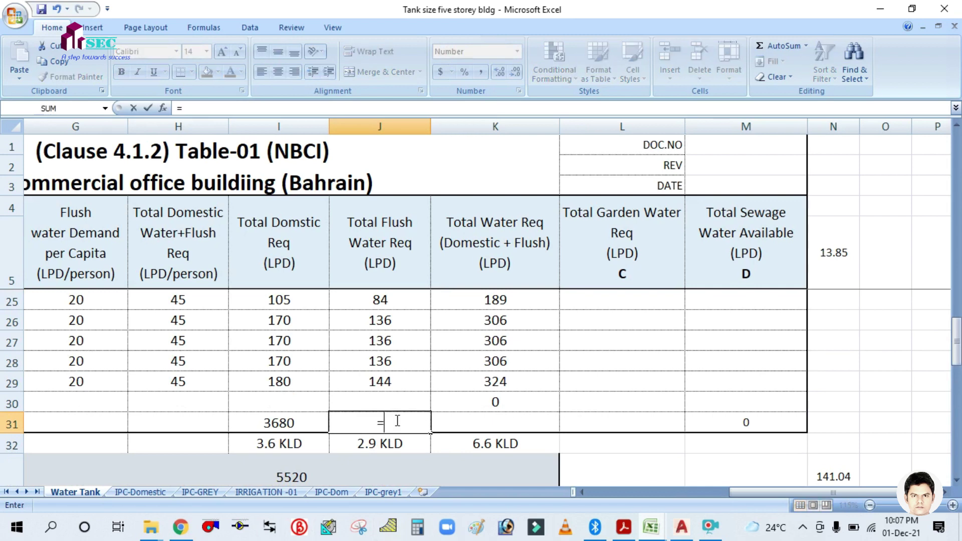
{"action": "key", "text": "Escape"}
{"action": "left_click", "coordinate": [634, 376]}
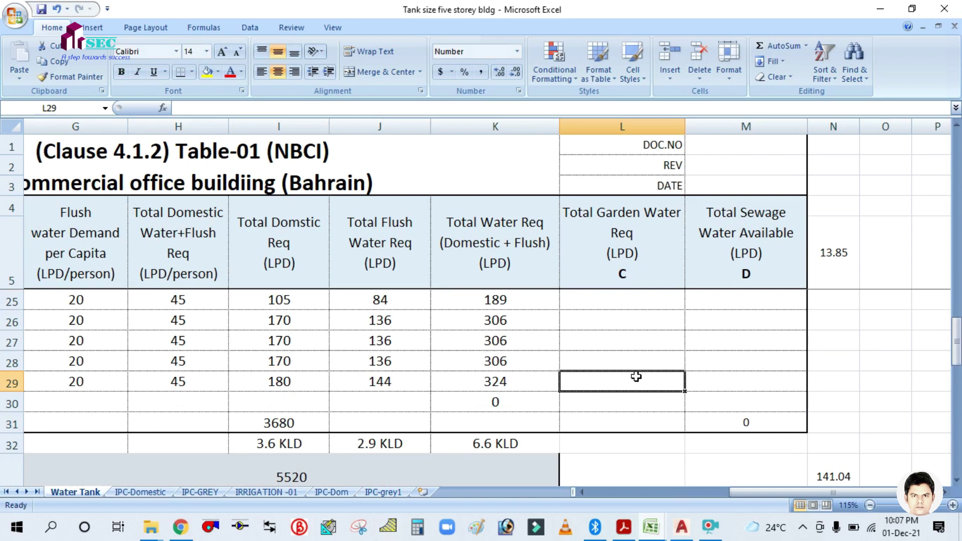
- Total the Total Flush Water Req column in J31 and the Total Water Req column in K31 with AutoSum, using =SUM(K6:K30) for K31
{"action": "left_click", "coordinate": [361, 417]}
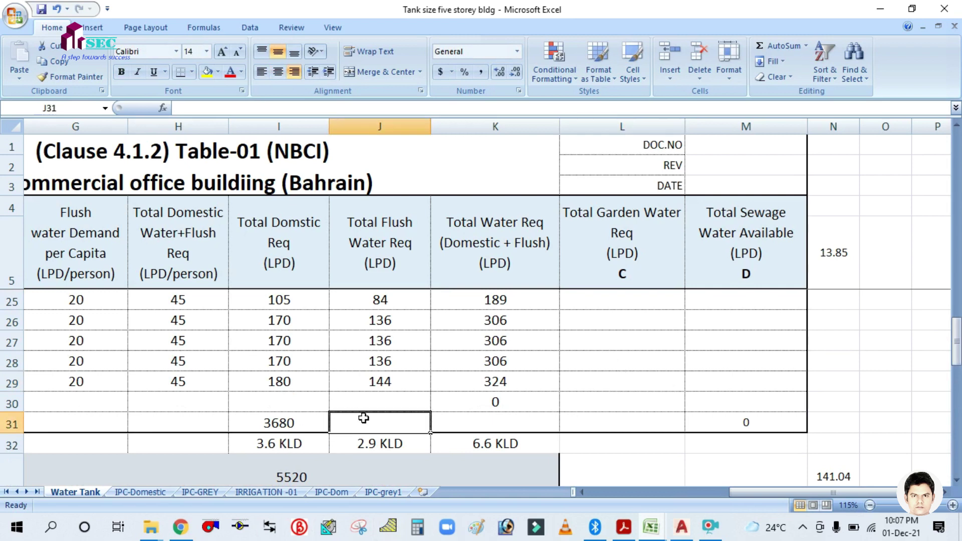
{"action": "left_click", "coordinate": [777, 44]}
{"action": "key", "text": "Return"}
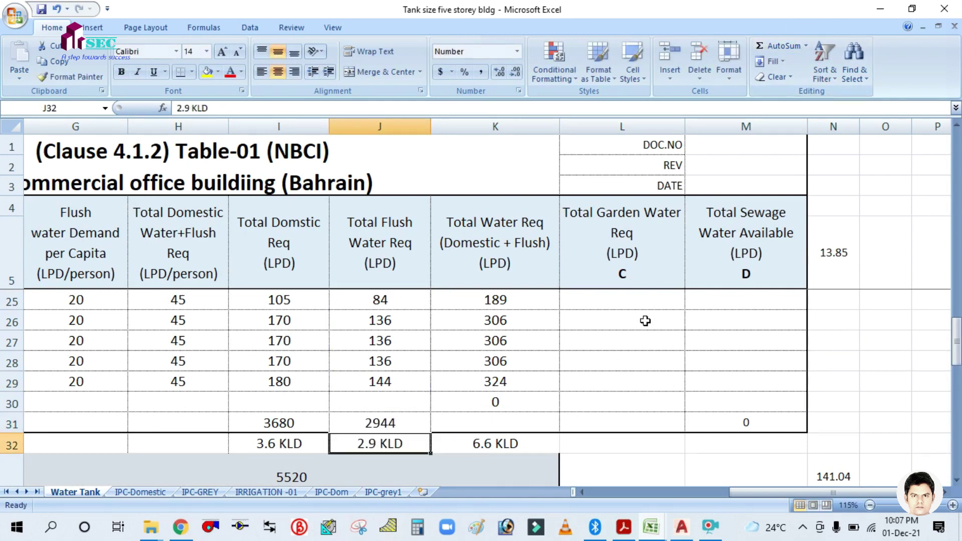
{"action": "left_click", "coordinate": [527, 423]}
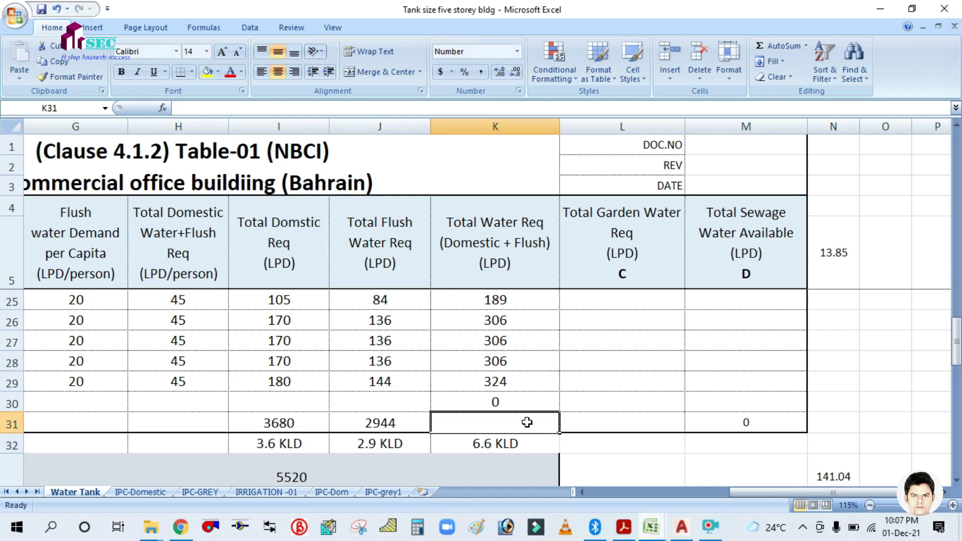
{"action": "left_click", "coordinate": [780, 48]}
{"action": "key", "text": "Return"}
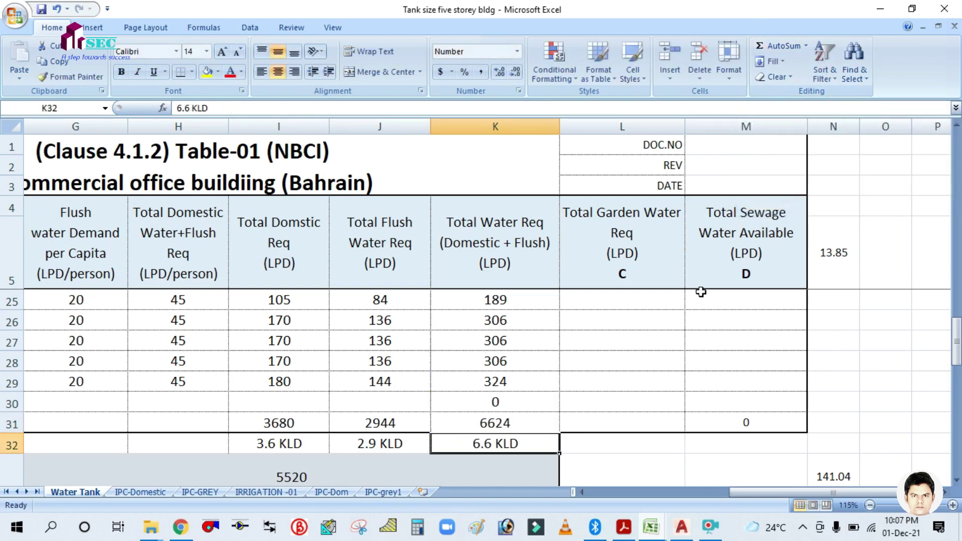
{"action": "double_click", "coordinate": [514, 418]}
{"action": "key", "text": "Escape"}
{"action": "scroll", "coordinate": [604, 381], "scroll_direction": "down", "scroll_amount": 2}
{"action": "scroll", "coordinate": [603, 382], "scroll_direction": "up", "scroll_amount": 2}
{"action": "scroll", "coordinate": [604, 381], "scroll_direction": "down", "scroll_amount": 1}
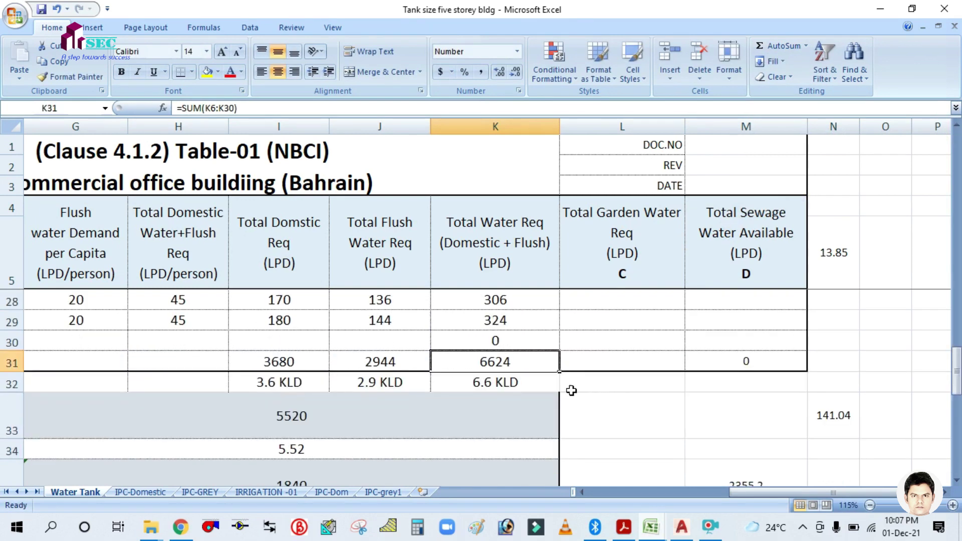
- Compare the domestic water total in I31 with its KLD value in I32
{"action": "left_click", "coordinate": [306, 384]}
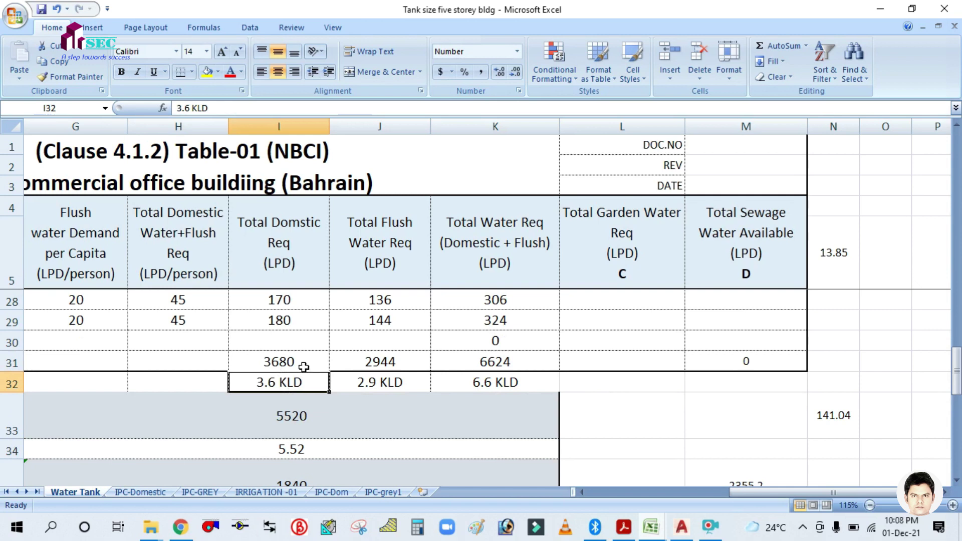
{"action": "left_click", "coordinate": [287, 359]}
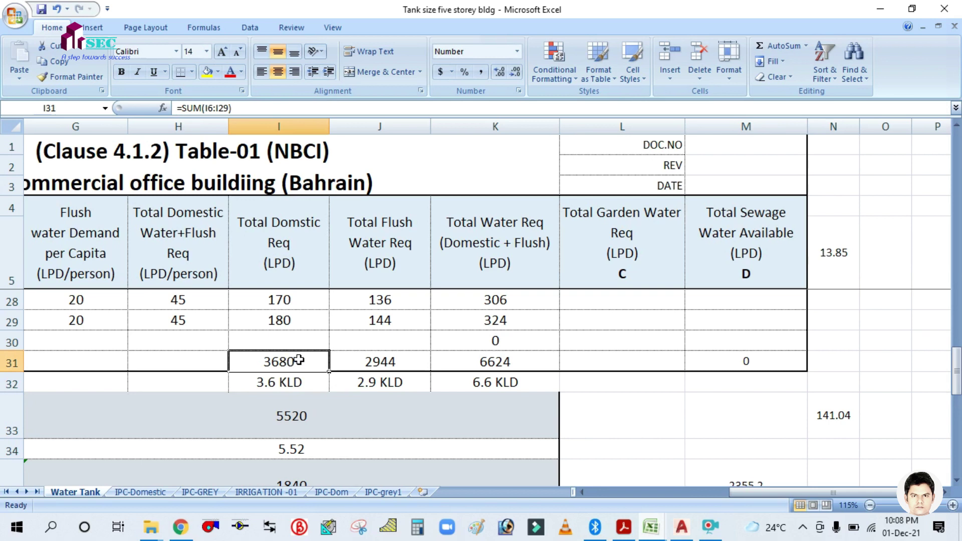
{"action": "left_click", "coordinate": [296, 382]}
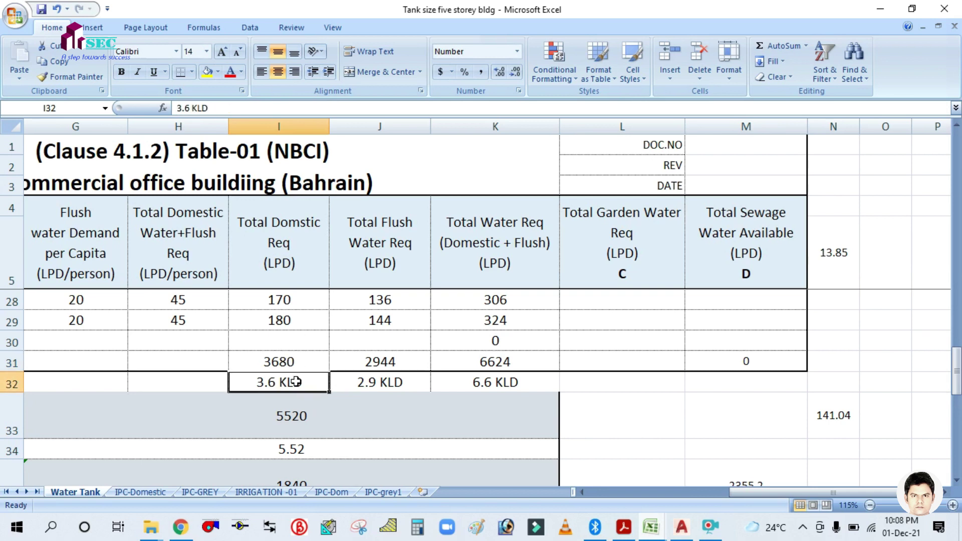
{"action": "left_click", "coordinate": [301, 363]}
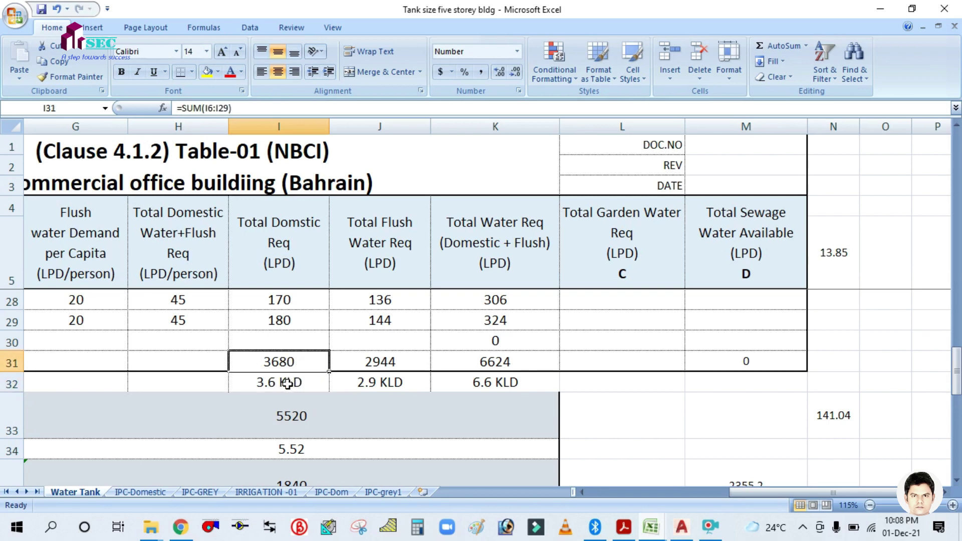
{"action": "left_click", "coordinate": [287, 383]}
- Divide 3680 by 1000 in Calculator to check the domestic total's conversion to KLD, and return to the worksheet
{"action": "left_click", "coordinate": [416, 527]}
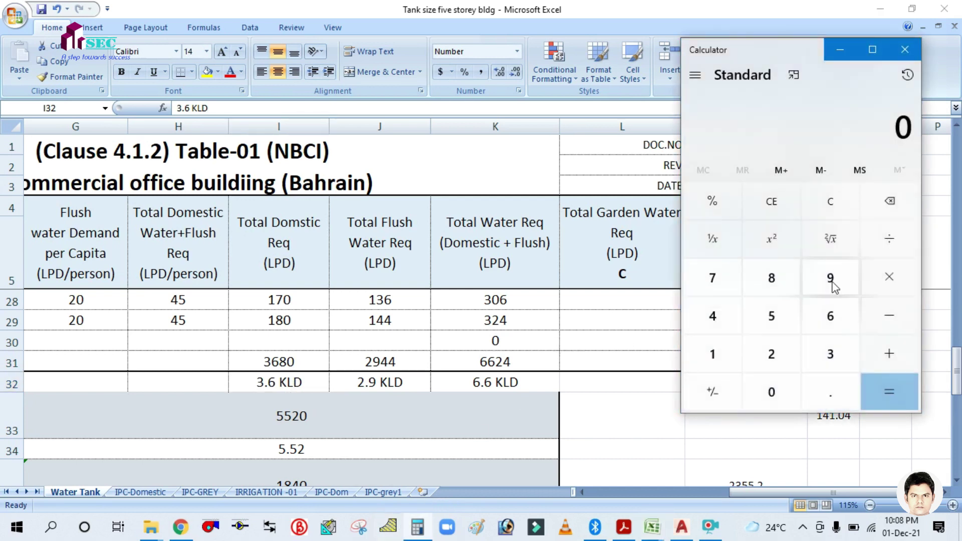
{"action": "left_click", "coordinate": [828, 352]}
{"action": "left_click", "coordinate": [828, 317]}
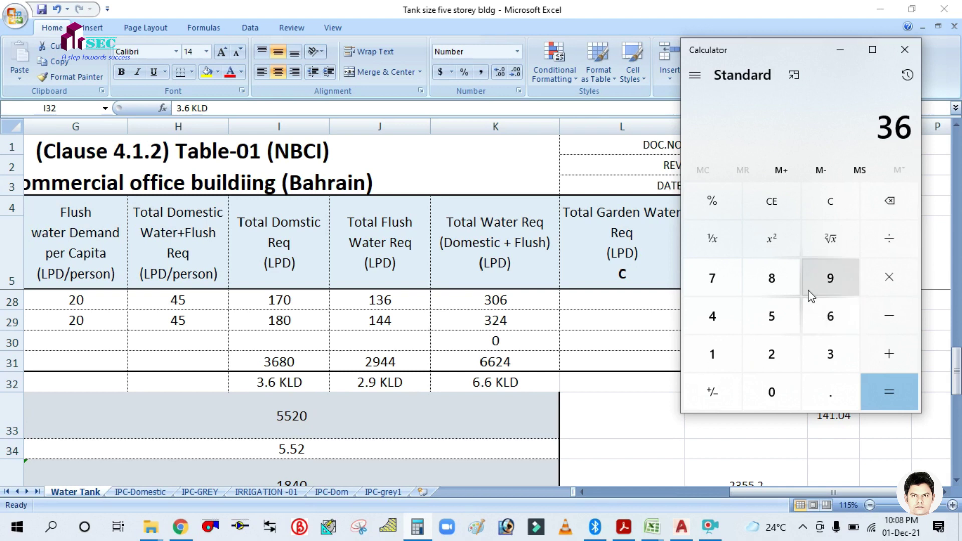
{"action": "left_click", "coordinate": [791, 277]}
{"action": "left_click", "coordinate": [777, 391]}
{"action": "left_click", "coordinate": [871, 242]}
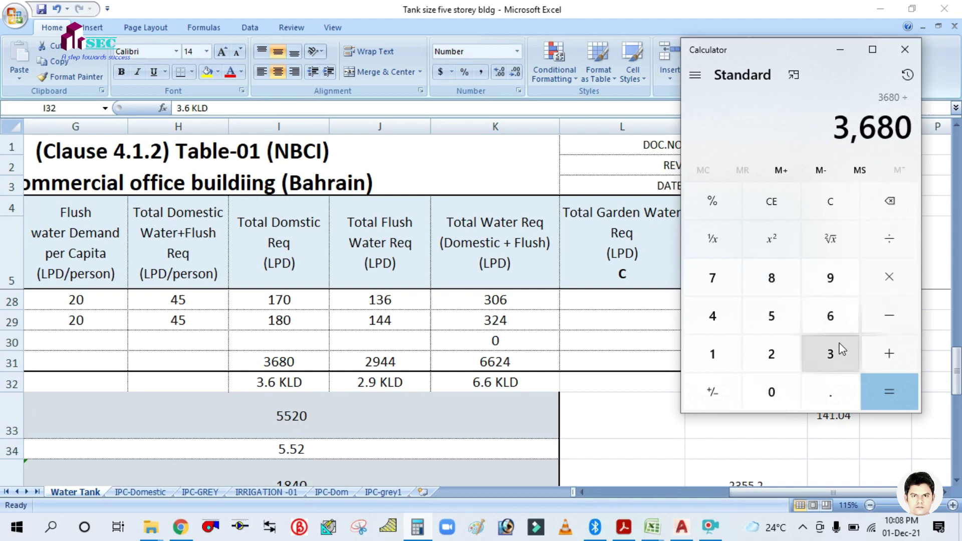
{"action": "left_click", "coordinate": [714, 354]}
{"action": "left_click", "coordinate": [772, 391]}
{"action": "left_click", "coordinate": [786, 391]}
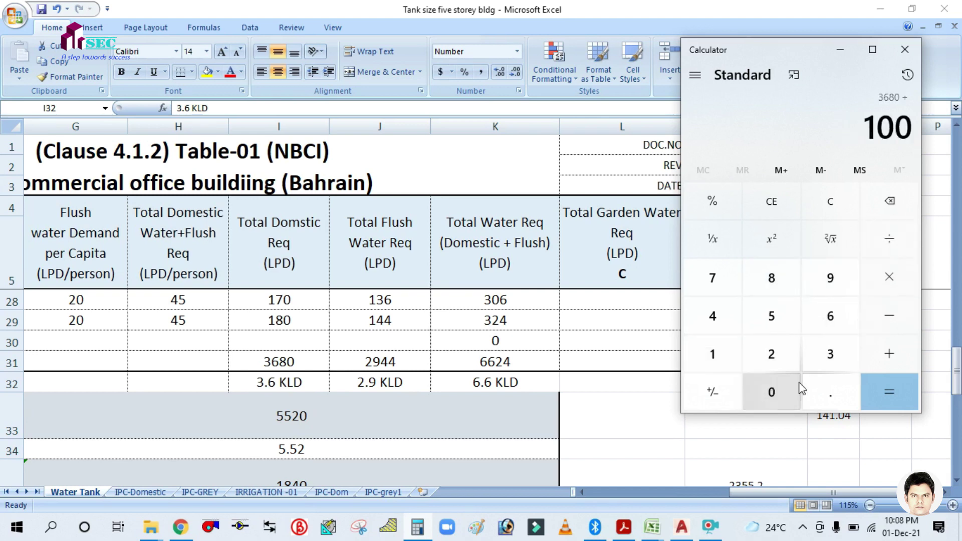
{"action": "left_click", "coordinate": [794, 396]}
{"action": "left_click", "coordinate": [888, 390]}
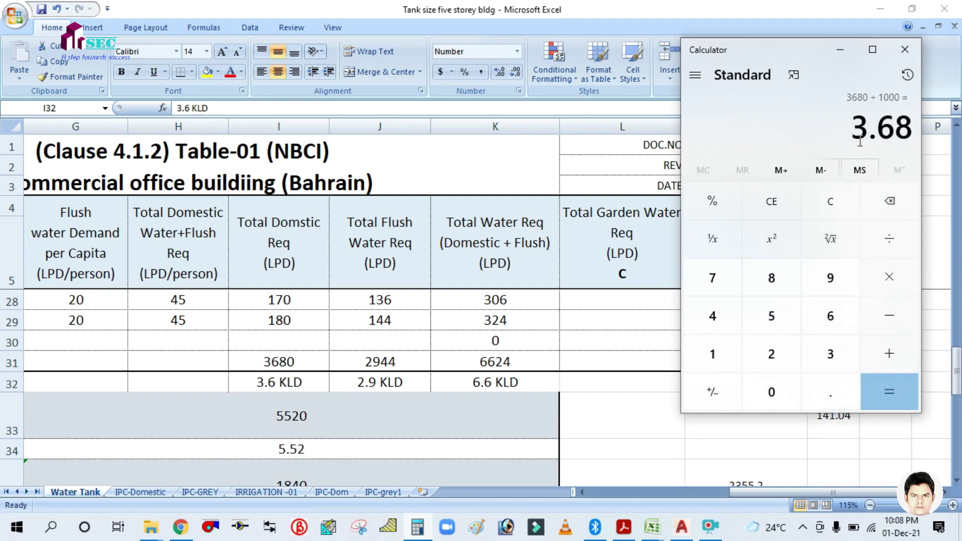
{"action": "left_click", "coordinate": [840, 52]}
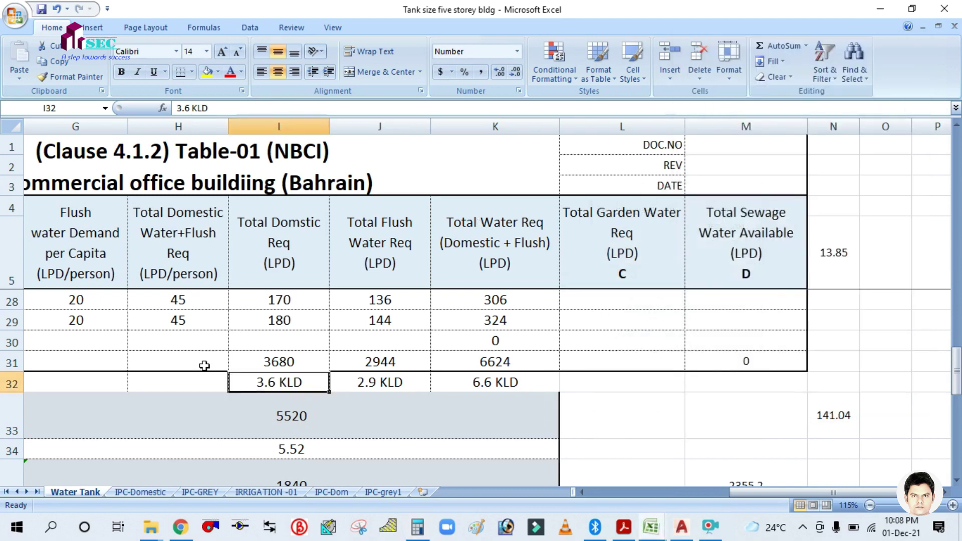
- Check the KLD values of the flush water and total water requirements in J32 and K32
{"action": "left_click", "coordinate": [365, 379]}
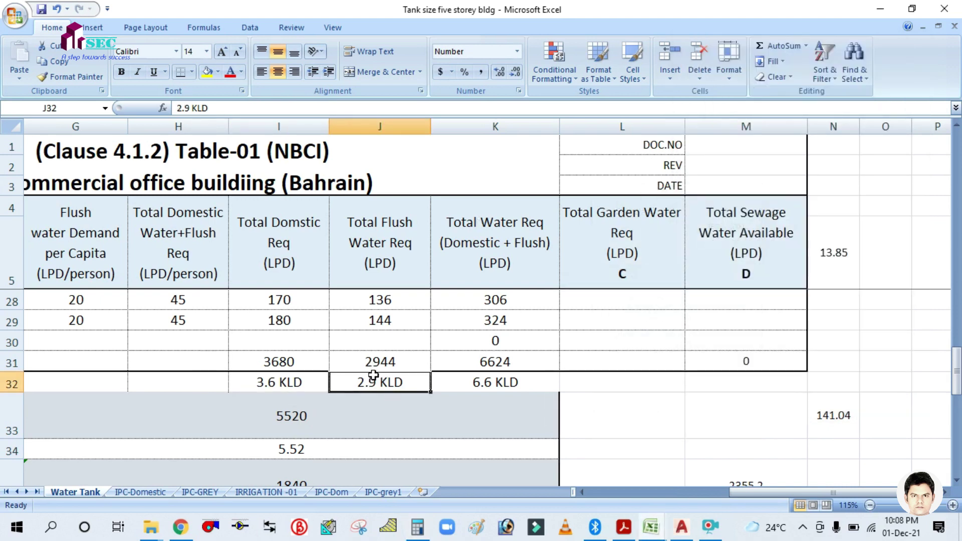
{"action": "left_click", "coordinate": [497, 386]}
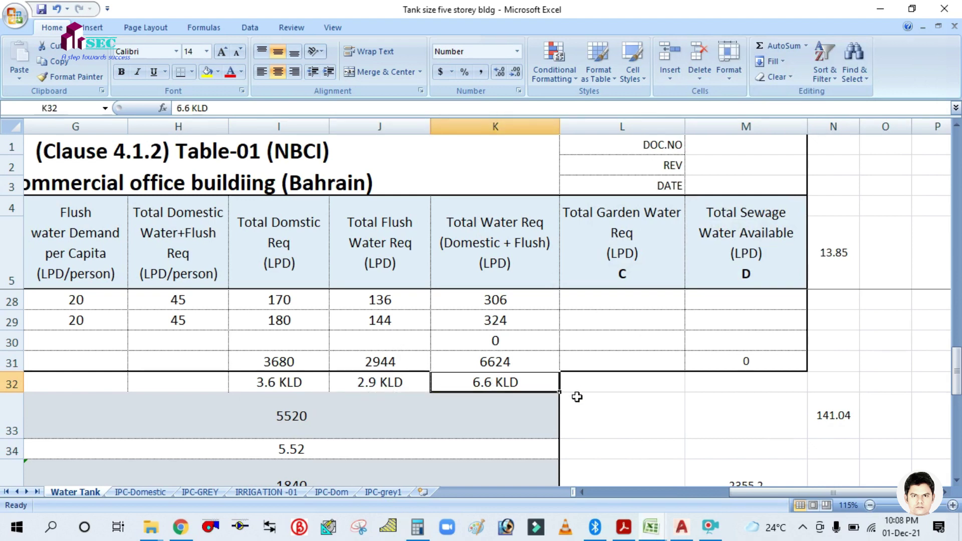
{"action": "left_click", "coordinate": [605, 417]}
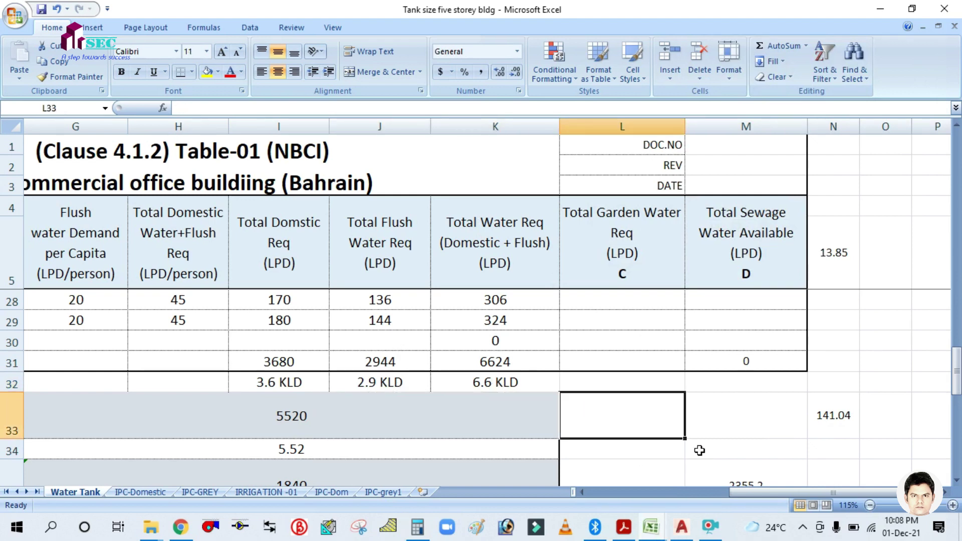
- Review the Domestic Under Ground Water Tank Sizing label for 1.5 days in row 33
{"action": "scroll", "coordinate": [699, 450], "scroll_direction": "down", "scroll_amount": 2, "text": "ctrl"}
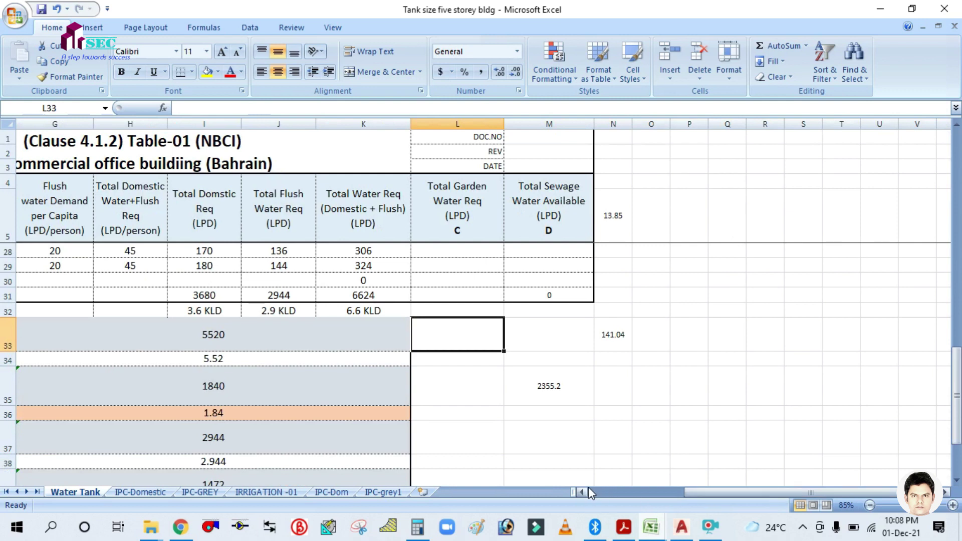
{"action": "left_click", "coordinate": [585, 492]}
{"action": "left_click", "coordinate": [585, 492]}
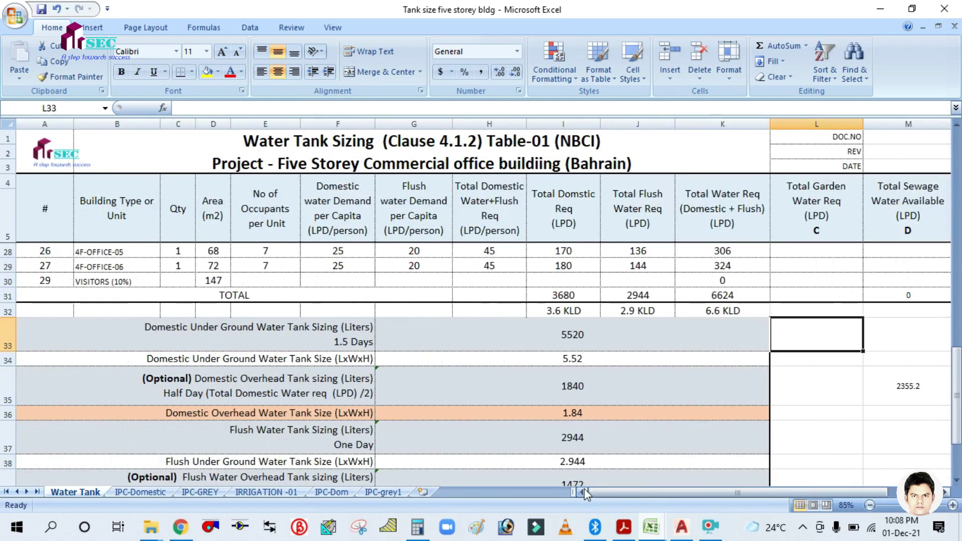
{"action": "left_click", "coordinate": [196, 337]}
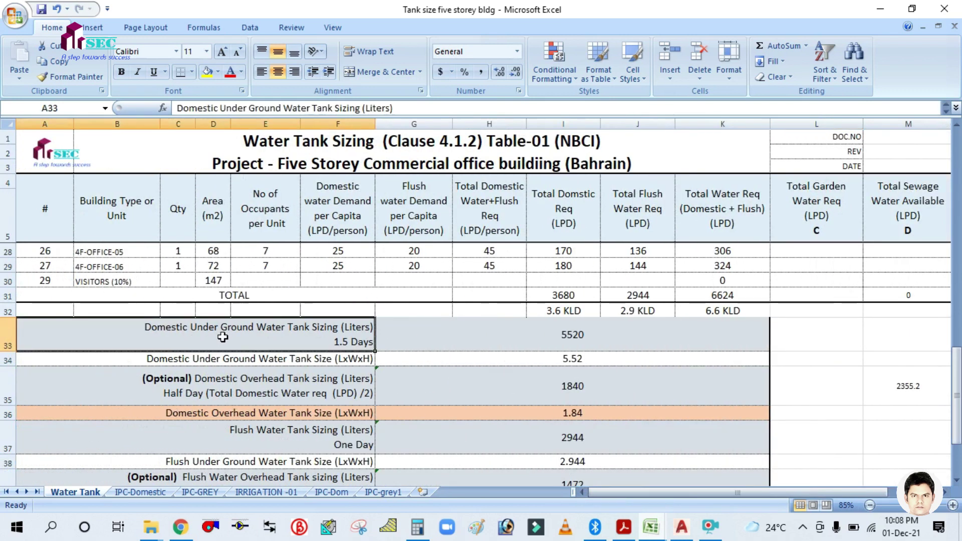
{"action": "scroll", "coordinate": [193, 334], "scroll_direction": "up", "scroll_amount": 1}
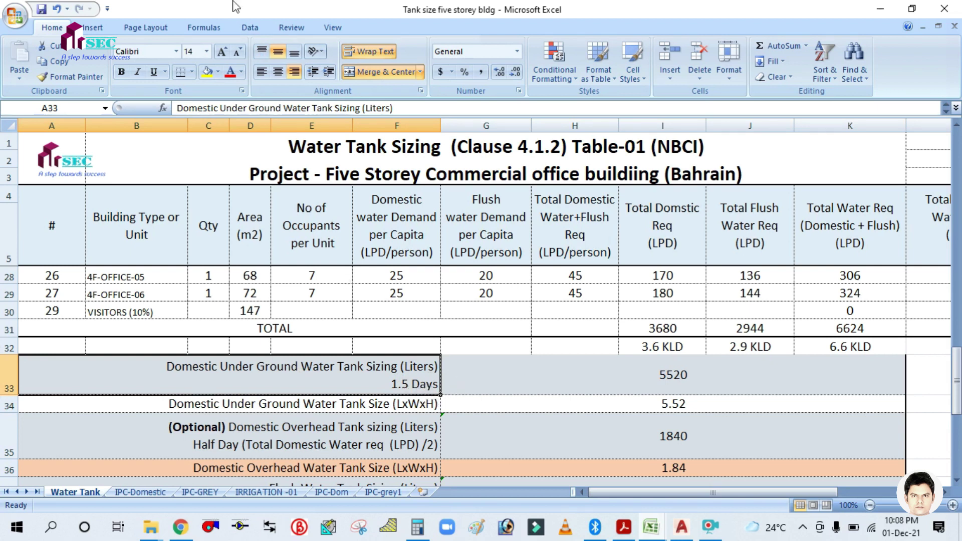
- Examine the Domestic Under Ground Water Tank Sizing formula in G33 and its reference to the domestic total in I31
{"action": "left_click", "coordinate": [670, 377]}
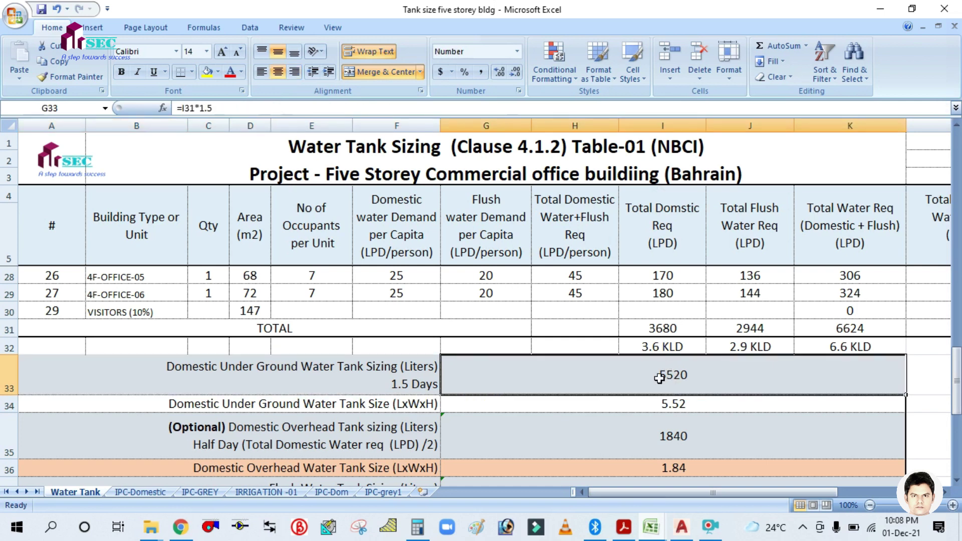
{"action": "double_click", "coordinate": [673, 376]}
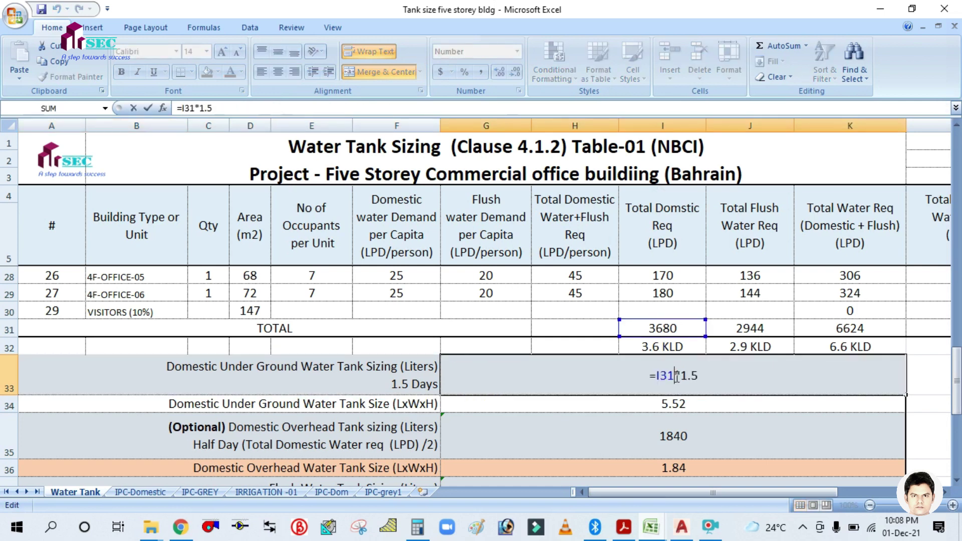
{"action": "key", "text": "Escape"}
{"action": "left_click", "coordinate": [661, 329]}
{"action": "double_click", "coordinate": [674, 375]}
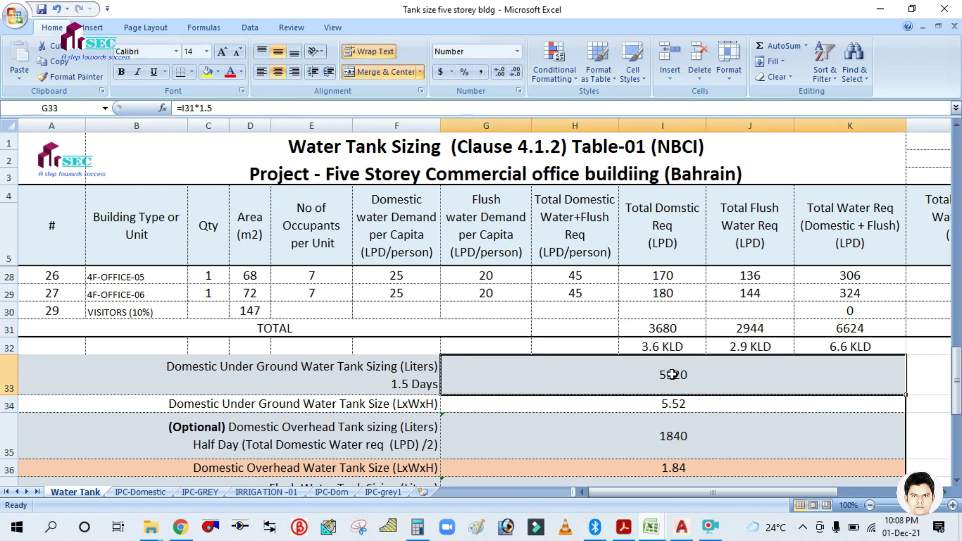
{"action": "key", "text": "Escape"}
{"action": "double_click", "coordinate": [693, 379]}
{"action": "key", "text": "Escape"}
{"action": "key", "text": "Down"}
{"action": "key", "text": "Down"}
{"action": "key", "text": "Up"}
{"action": "key", "text": "Up"}
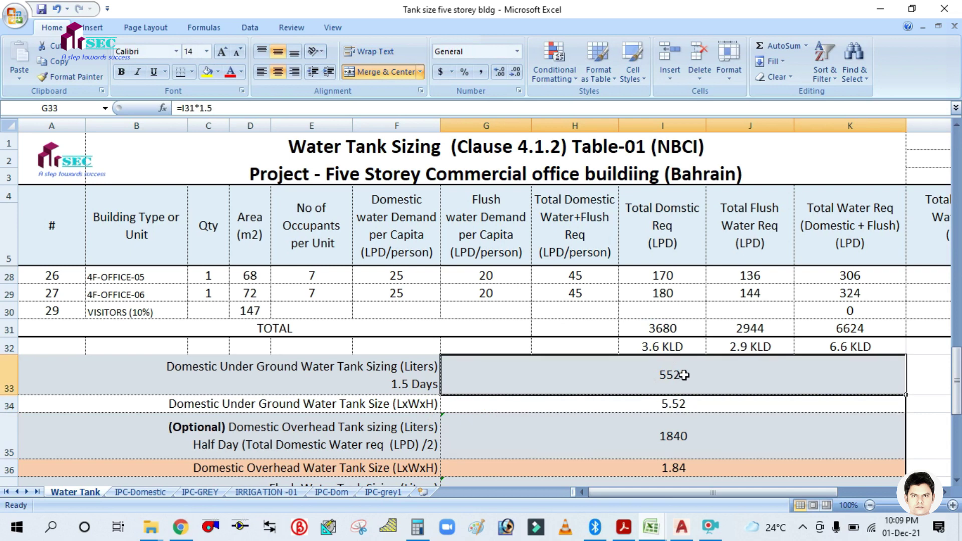
{"action": "key", "text": "Down"}
{"action": "key", "text": "Down"}
{"action": "key", "text": "Up"}
{"action": "key", "text": "Up"}
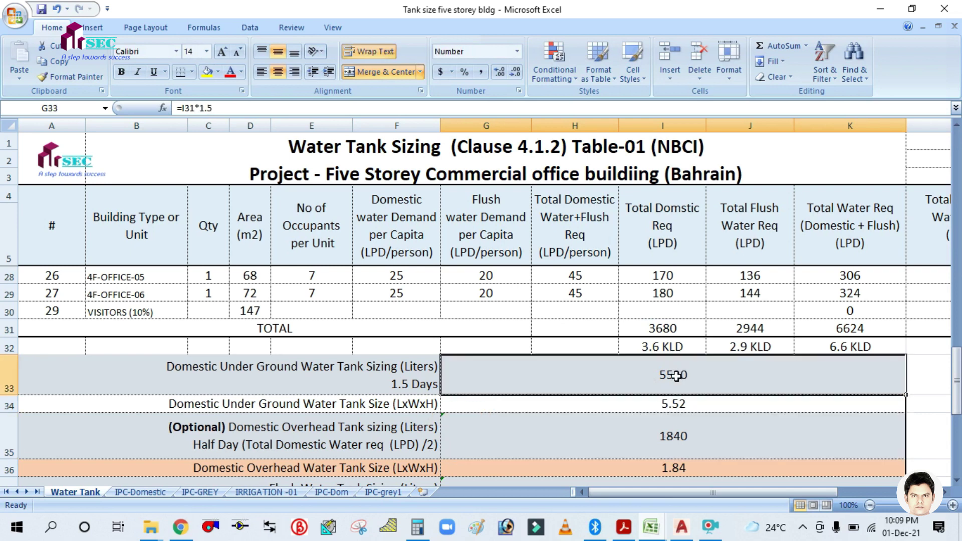
- Clear the Domestic Under Ground Water Tank Sizing formula from G33
{"action": "double_click", "coordinate": [676, 375]}
{"action": "key", "text": "Escape"}
{"action": "key", "text": "Delete"}
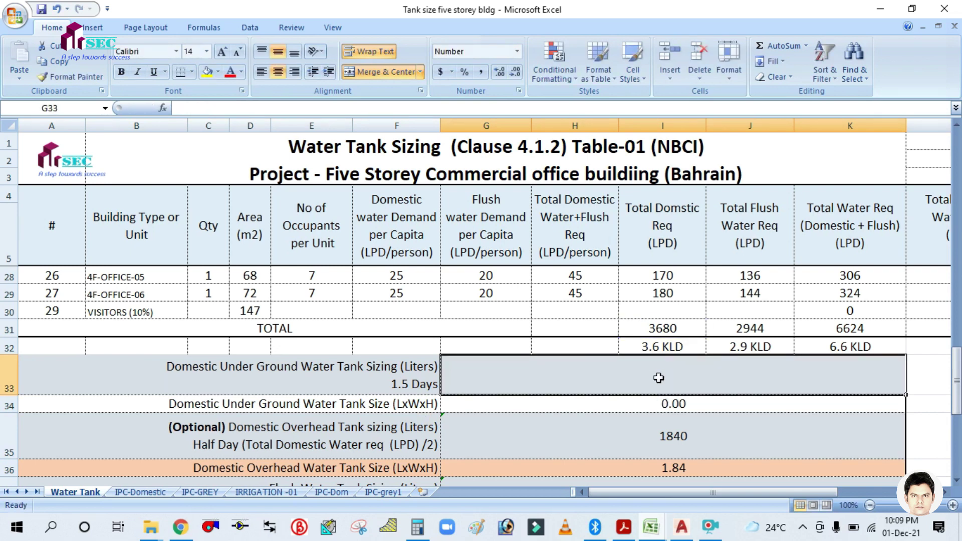
- Calculate the Domestic Under Ground Water Tank Sizing in G33 with =I31*1.5, saving the received Bluetooth video file along the way, and recheck the formula
{"action": "type", "text": "="}
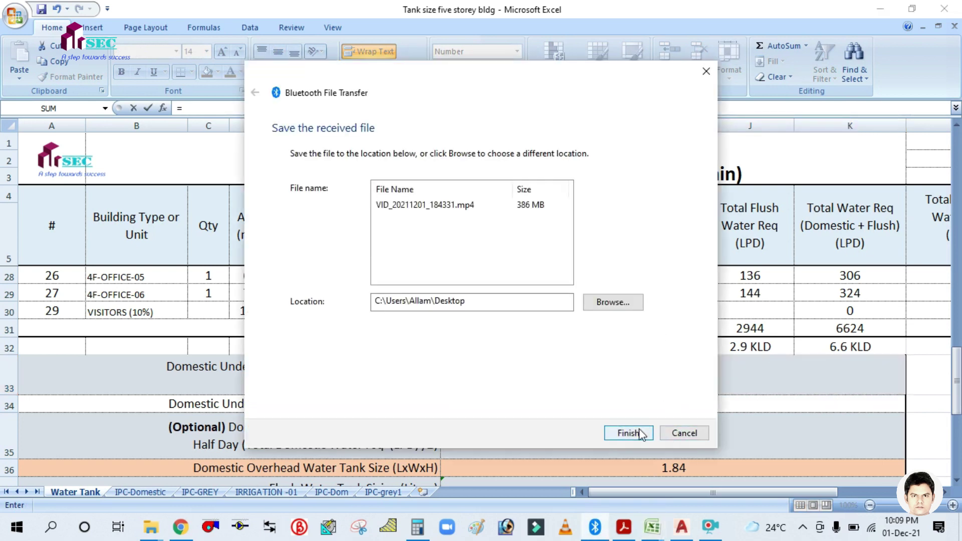
{"action": "left_click", "coordinate": [629, 433]}
{"action": "left_click", "coordinate": [679, 329]}
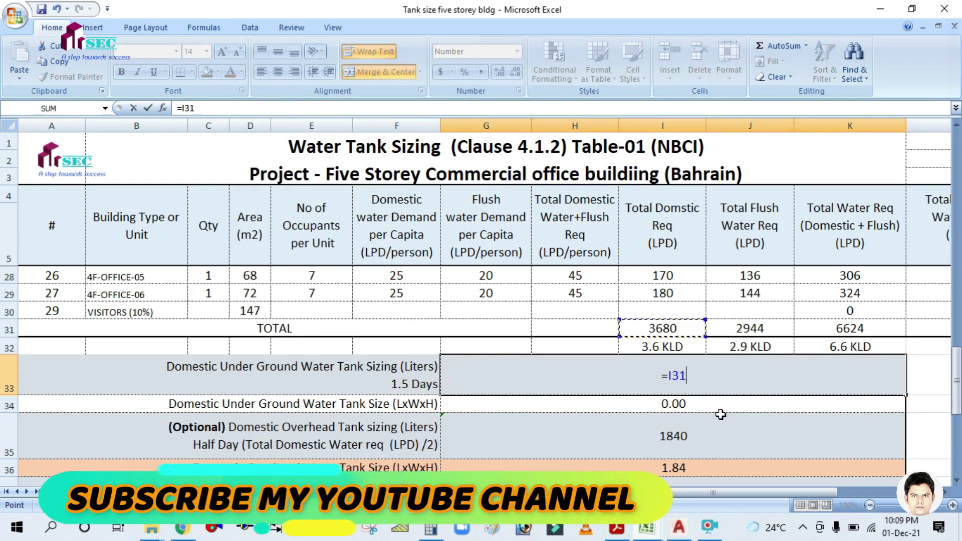
{"action": "type", "text": "*"}
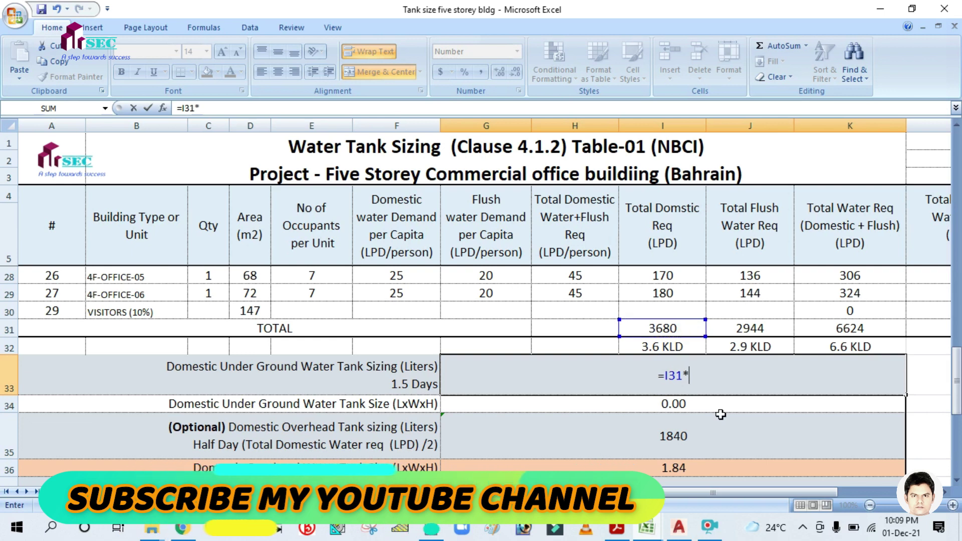
{"action": "type", "text": "1.5"}
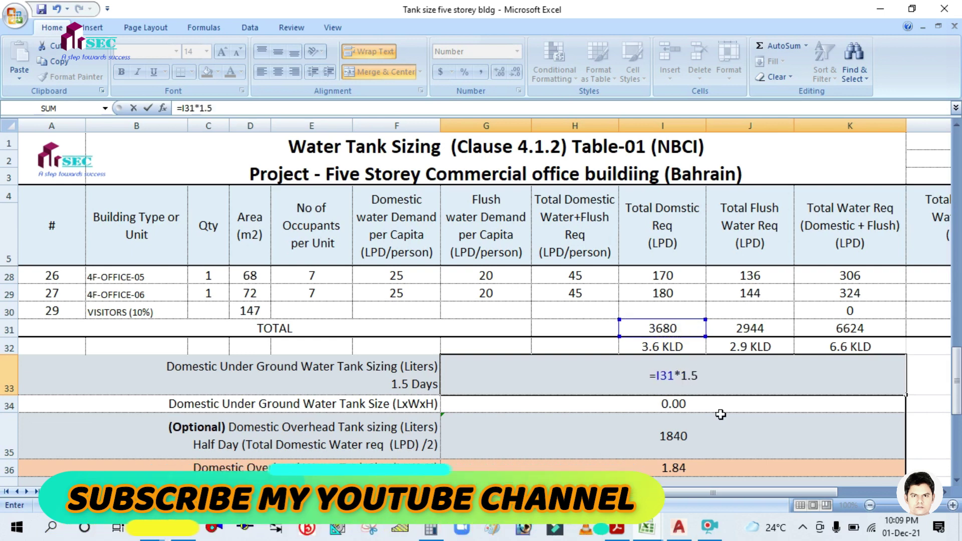
{"action": "key", "text": "Return"}
{"action": "double_click", "coordinate": [694, 379]}
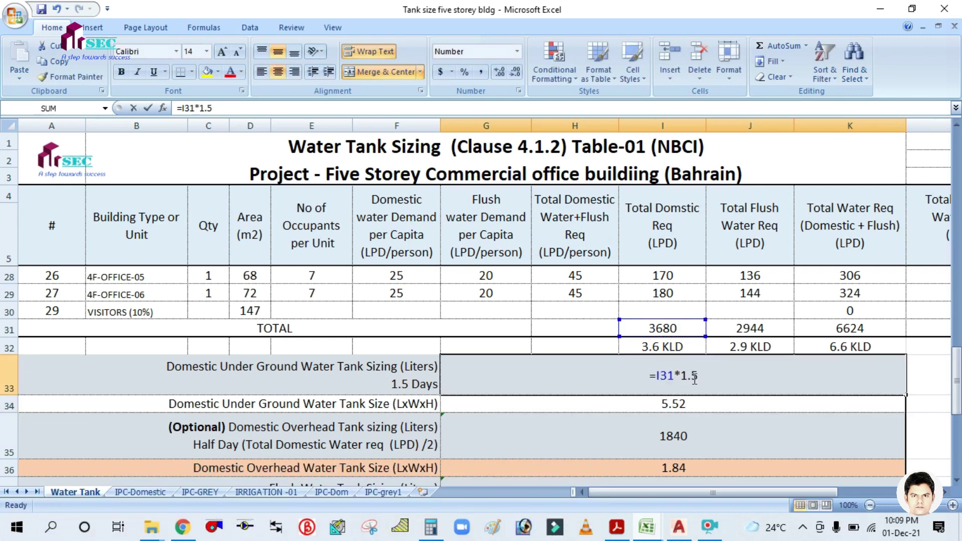
{"action": "key", "text": "Escape"}
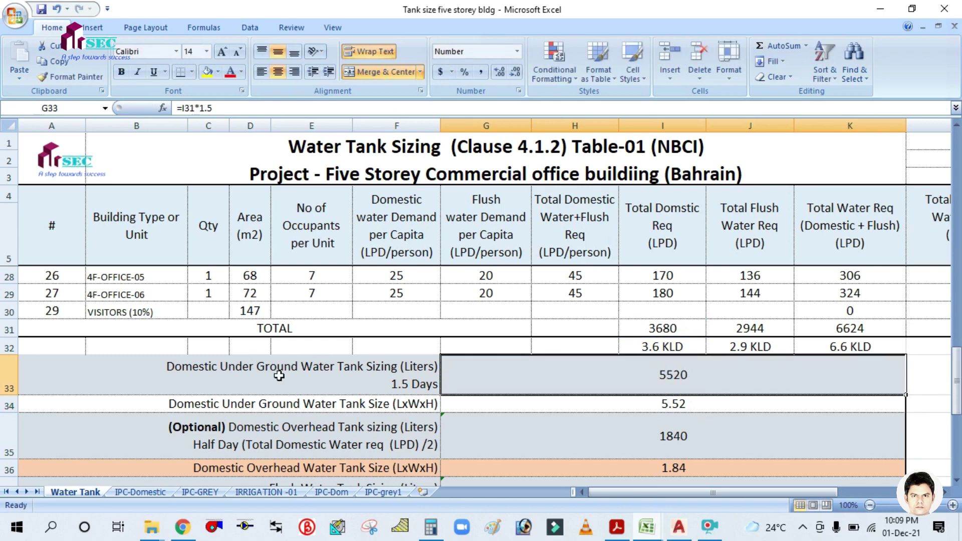